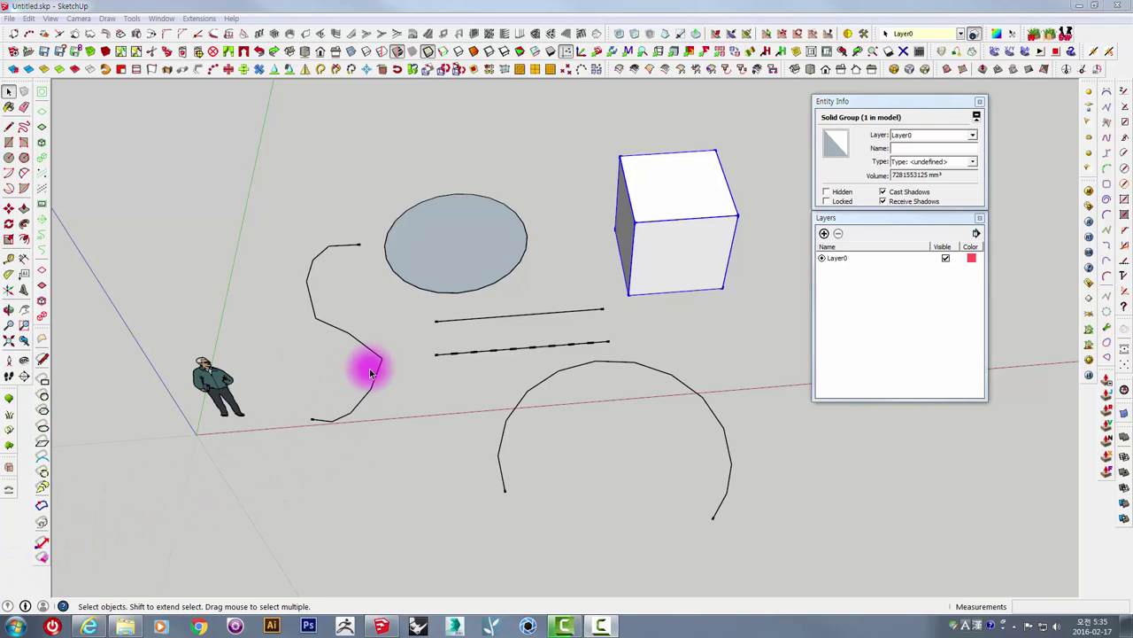
- Orbit around the sketch objects, deselect the cube and bring up the panels list
middle_click_drag(370, 372, 523, 274)
mouse_move(576, 228)
middle_mouse_down()
mouse_move(526, 284)
mouse_move(526, 307)
middle_mouse_up()
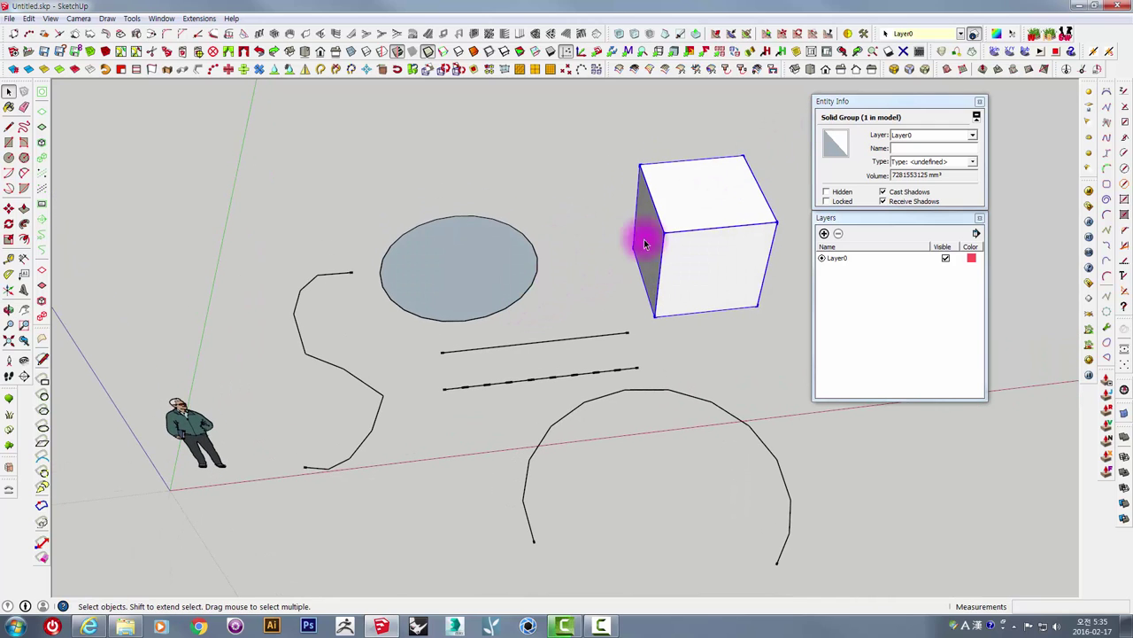
middle_click_drag(644, 245, 544, 266)
mouse_move(614, 235)
middle_mouse_down()
mouse_move(638, 215)
mouse_move(505, 172)
mouse_move(519, 233)
mouse_move(565, 89)
middle_mouse_up()
left_click(544, 231)
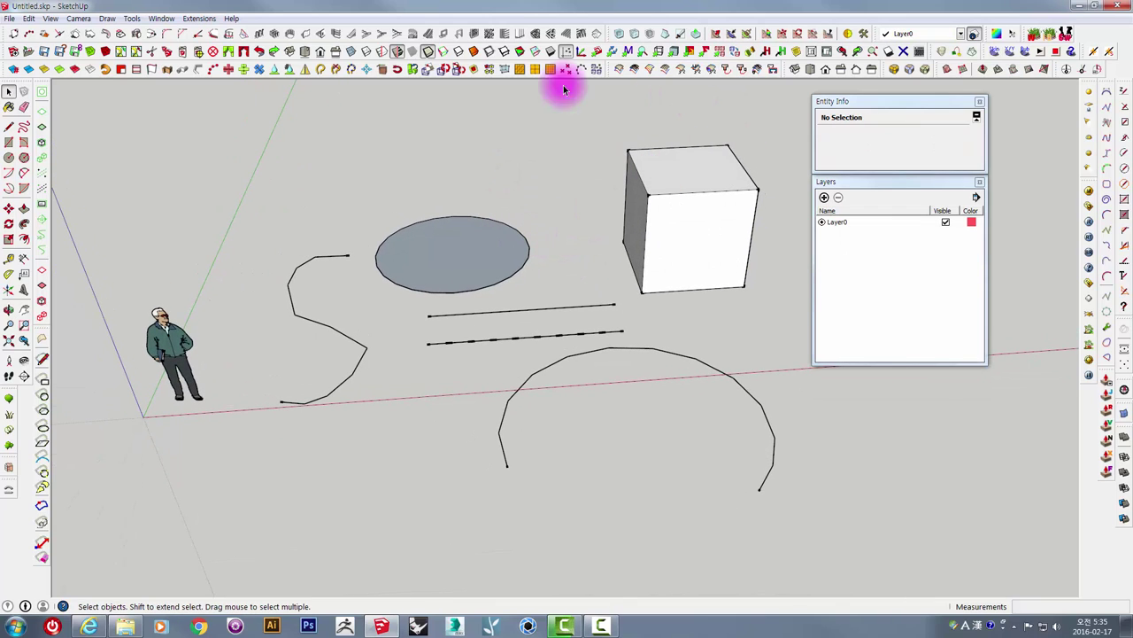
left_click(161, 19)
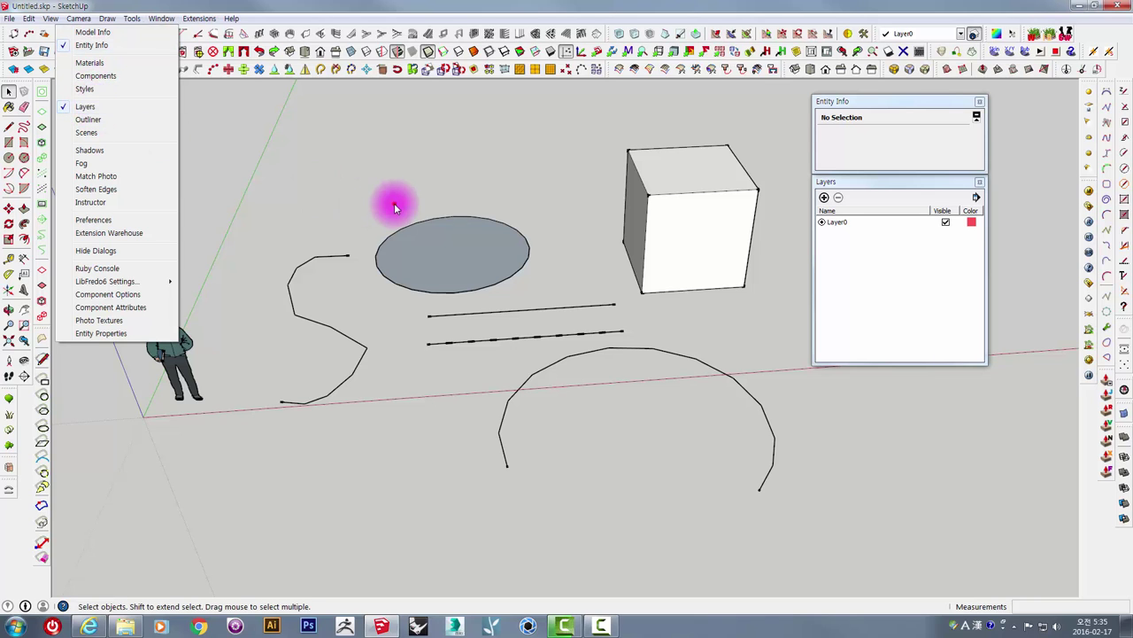
- Inspect the freehand curve, then set the upper straight line's Length to 5000mm
mouse_move(394, 203)
middle_mouse_down()
mouse_move(491, 185)
mouse_move(685, 253)
middle_mouse_up()
middle_click_drag(624, 297, 615, 285)
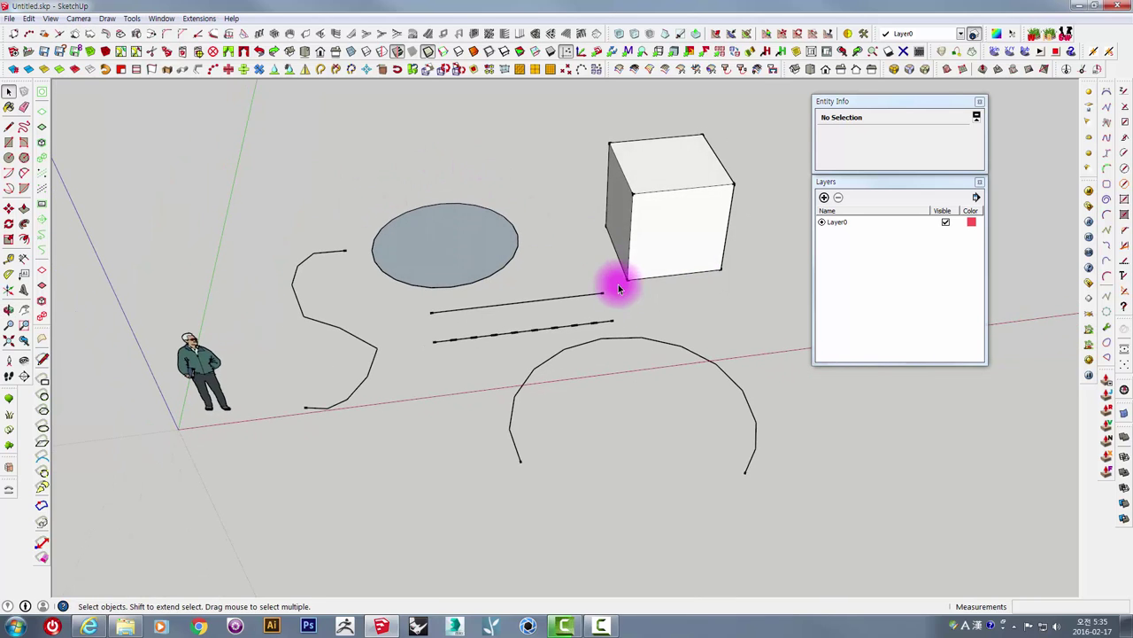
scroll(188, 361, "up", 2)
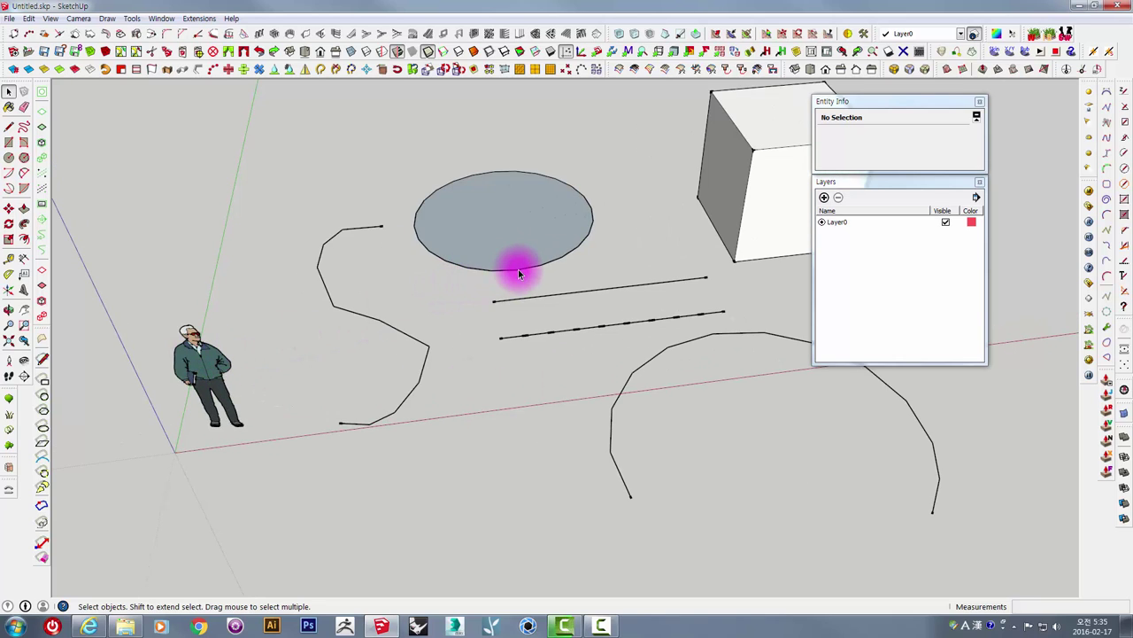
scroll(519, 266, "down", 2)
middle_click_drag(451, 256, 354, 281)
left_click(306, 240)
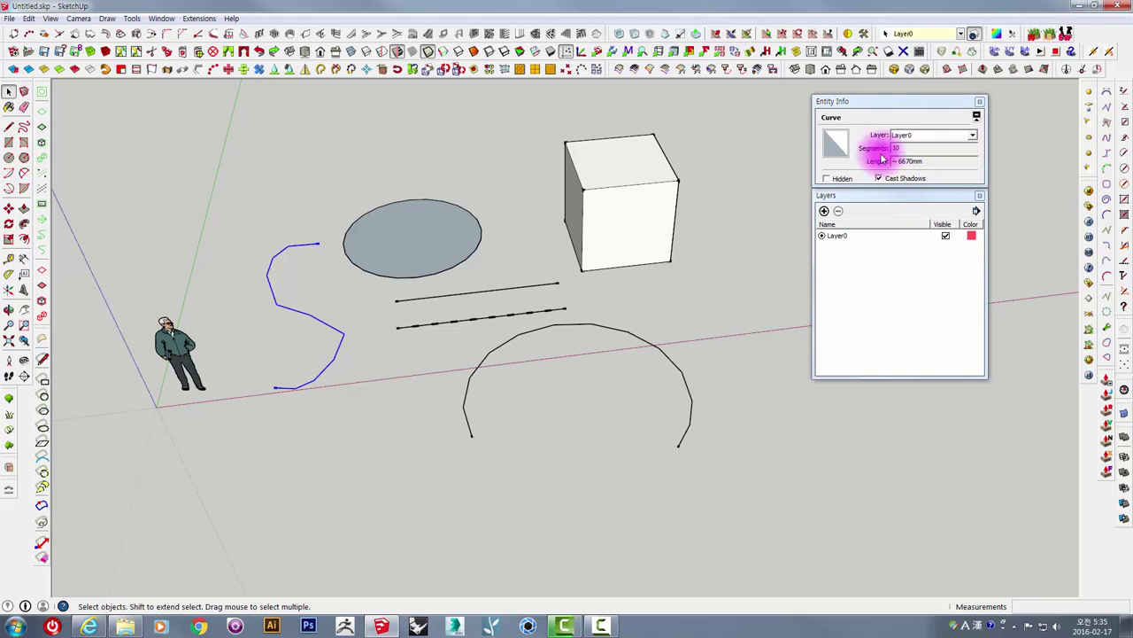
left_click(518, 290)
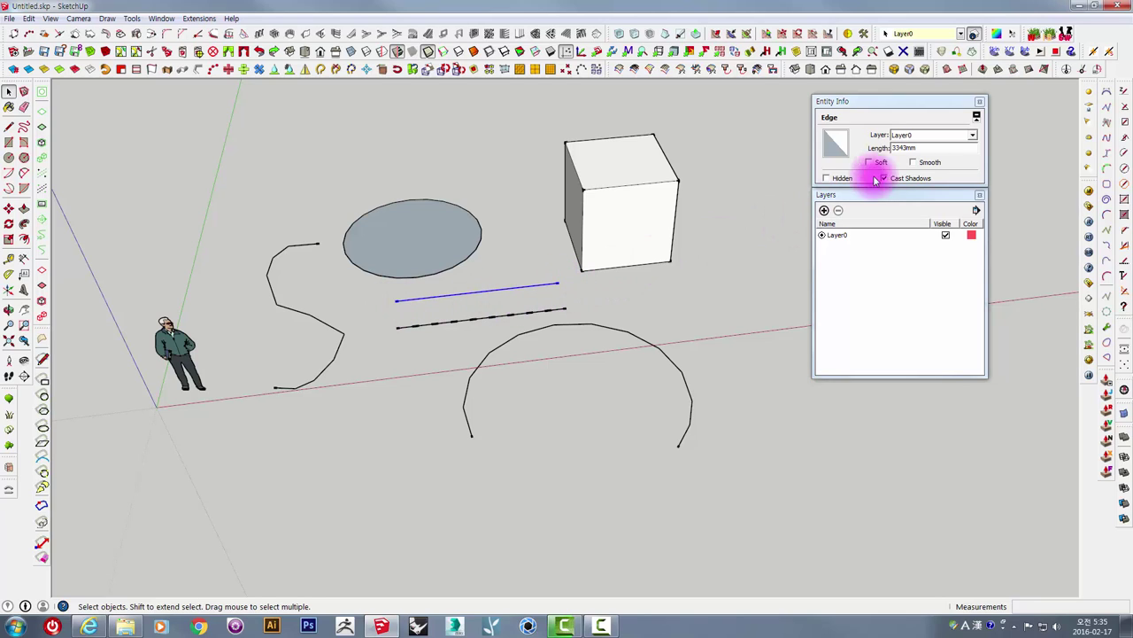
left_click(929, 148)
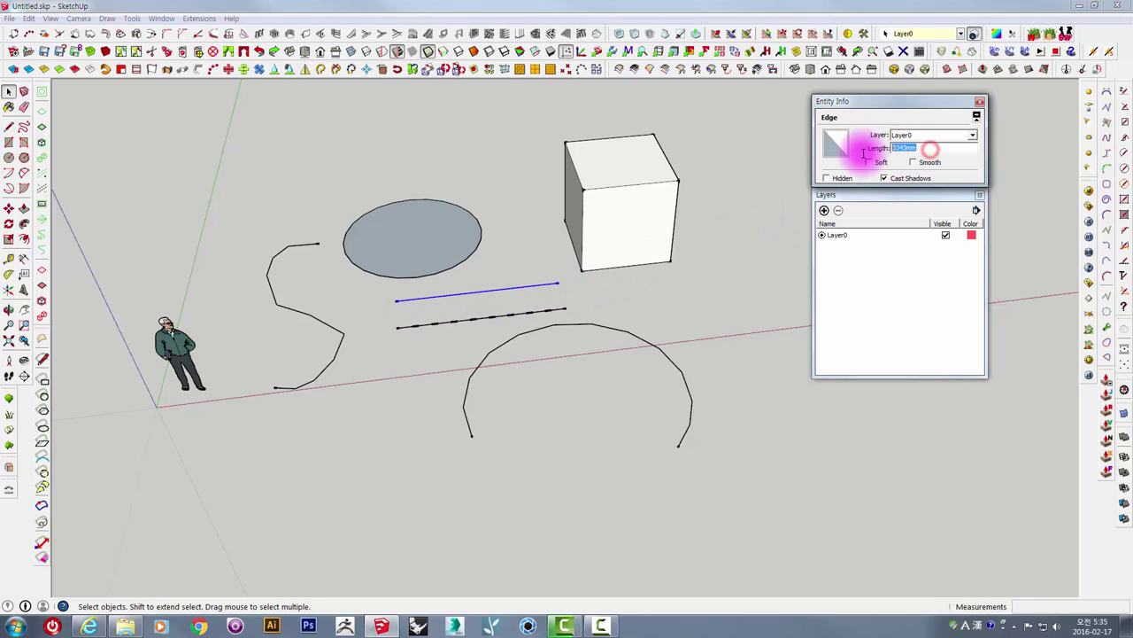
left_click(939, 151)
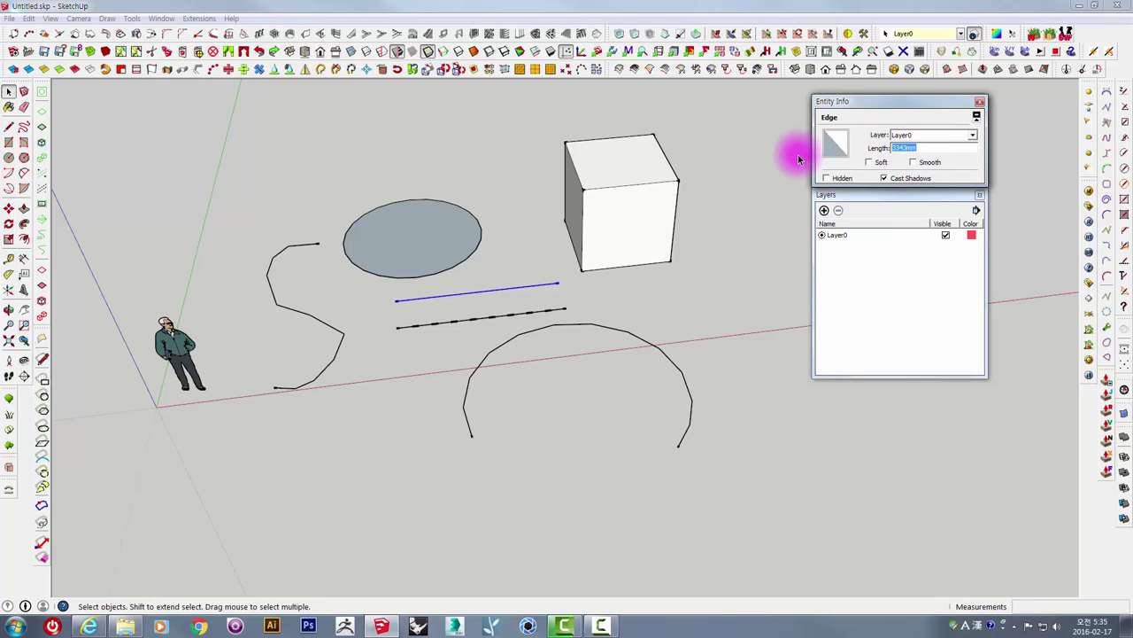
type("5000")
key("Return")
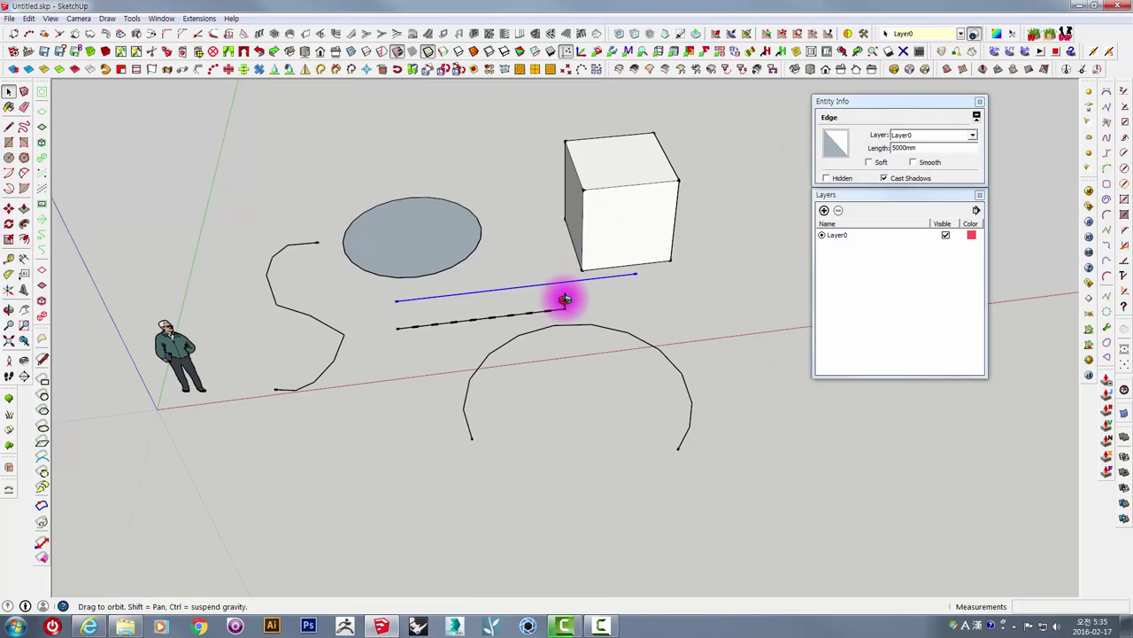
- Try the Soft and Smooth settings on the 5000mm line, then reselect it
middle_click_drag(567, 296, 561, 319)
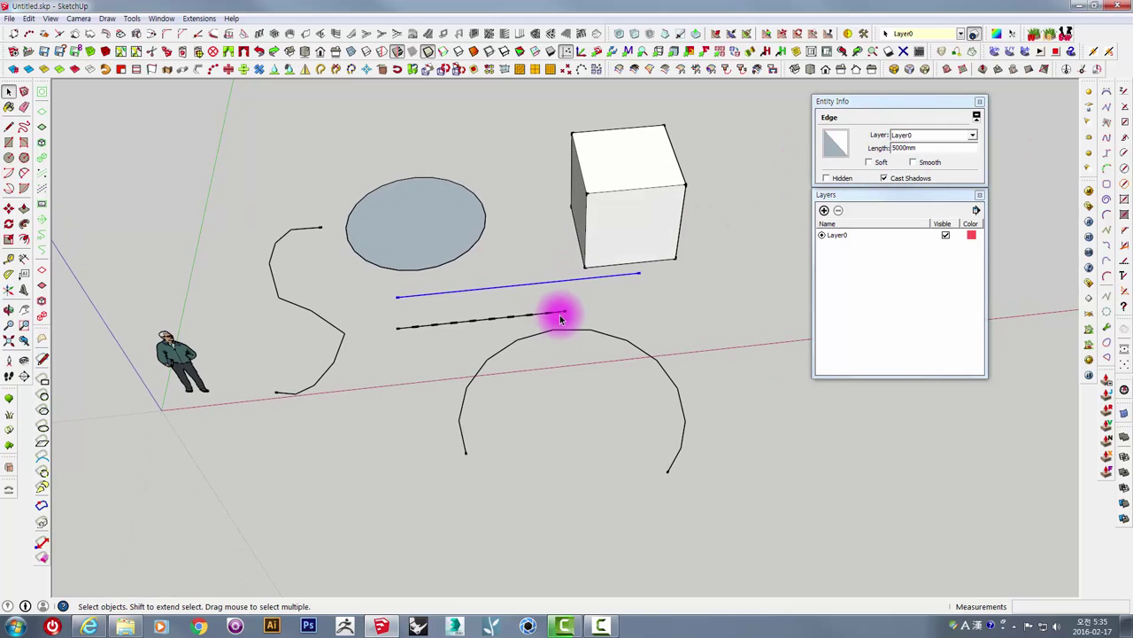
left_click(921, 147)
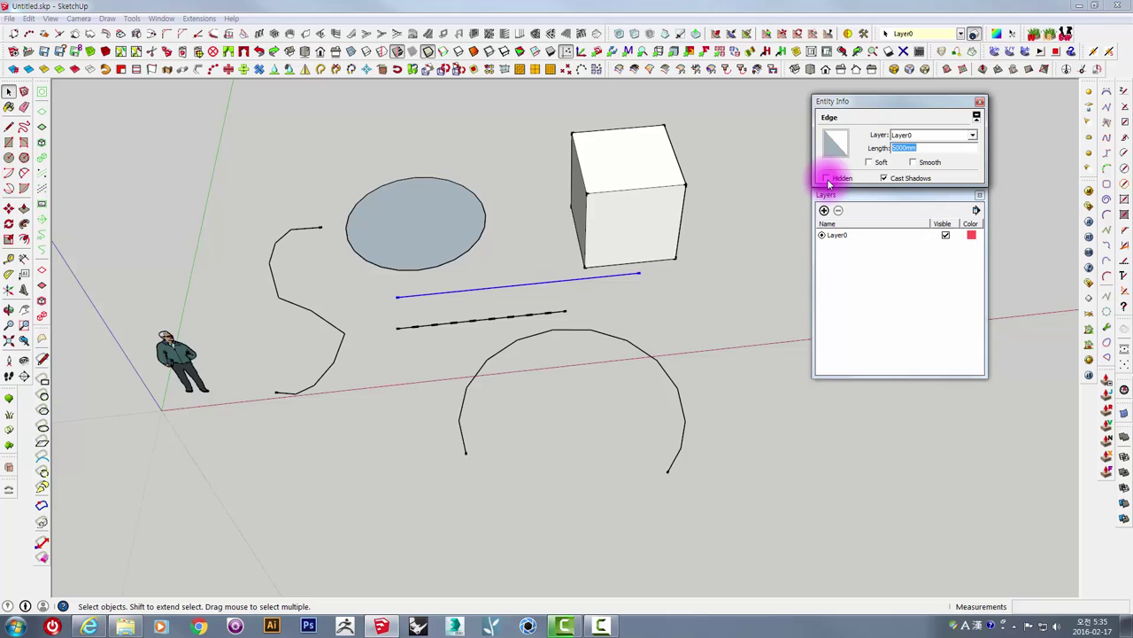
left_click(880, 164)
left_click(919, 167)
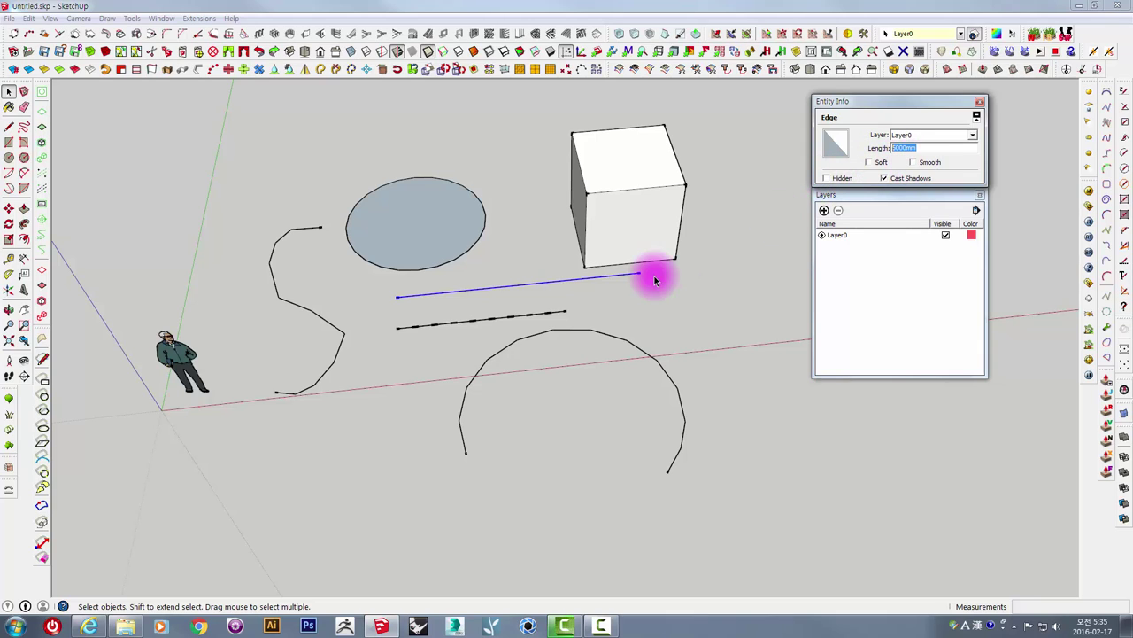
middle_click_drag(653, 270, 664, 265)
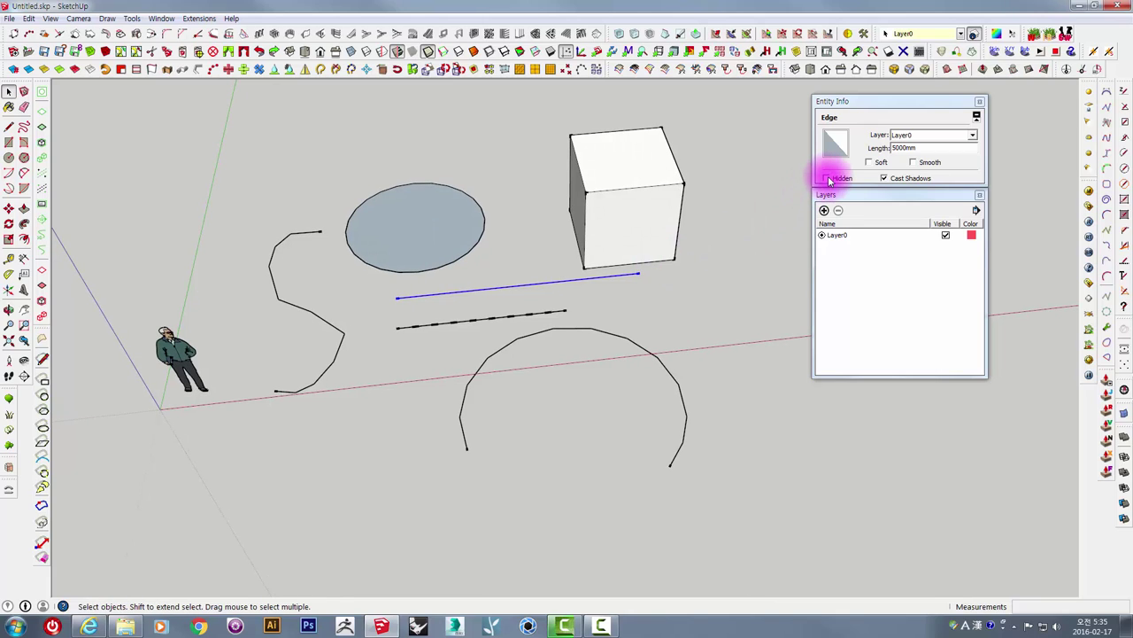
left_click(673, 278)
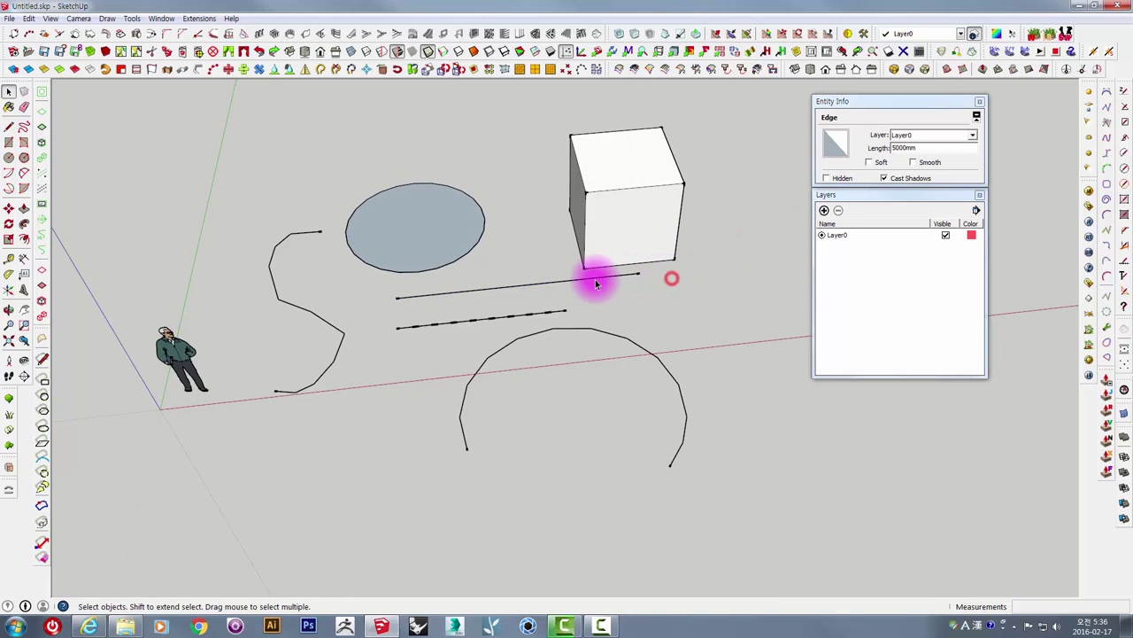
left_click(590, 278)
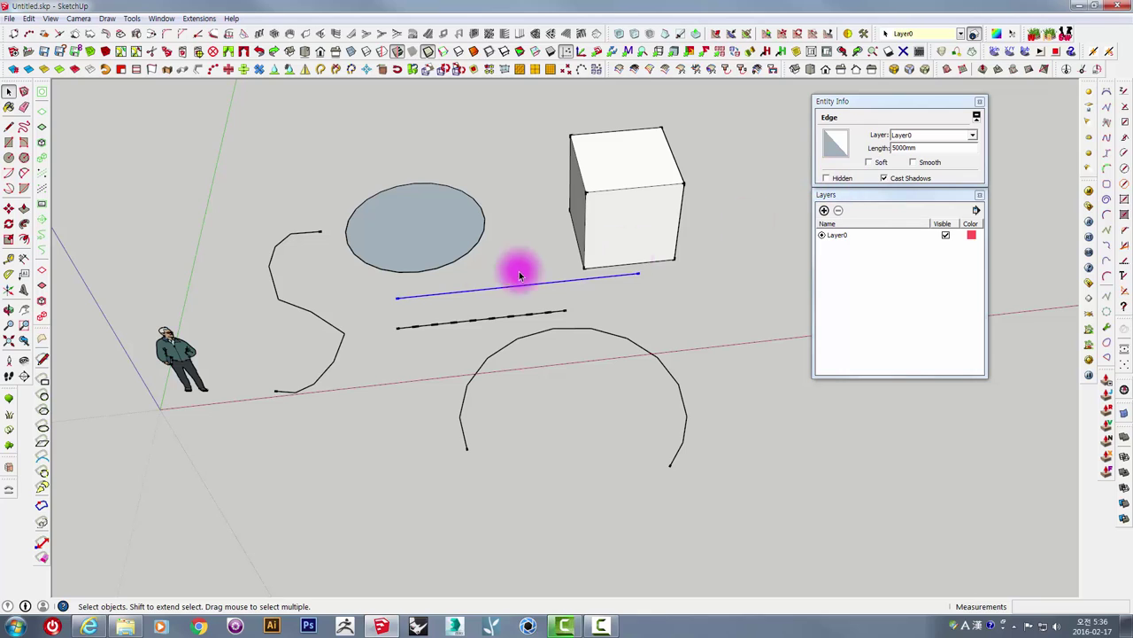
right_click(492, 292)
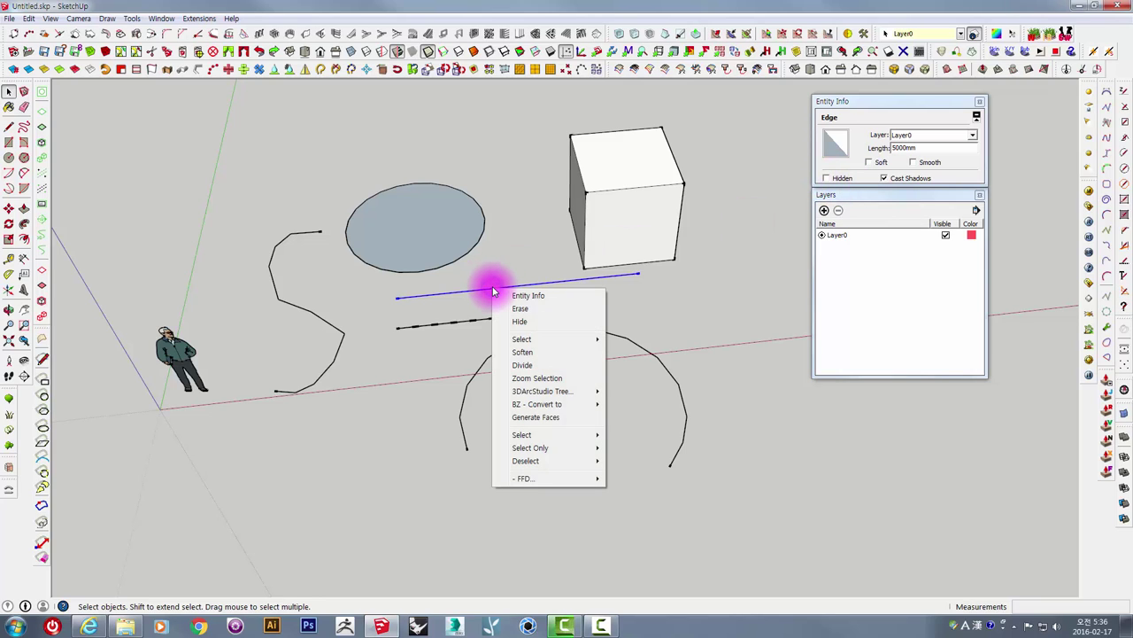
left_click(685, 280)
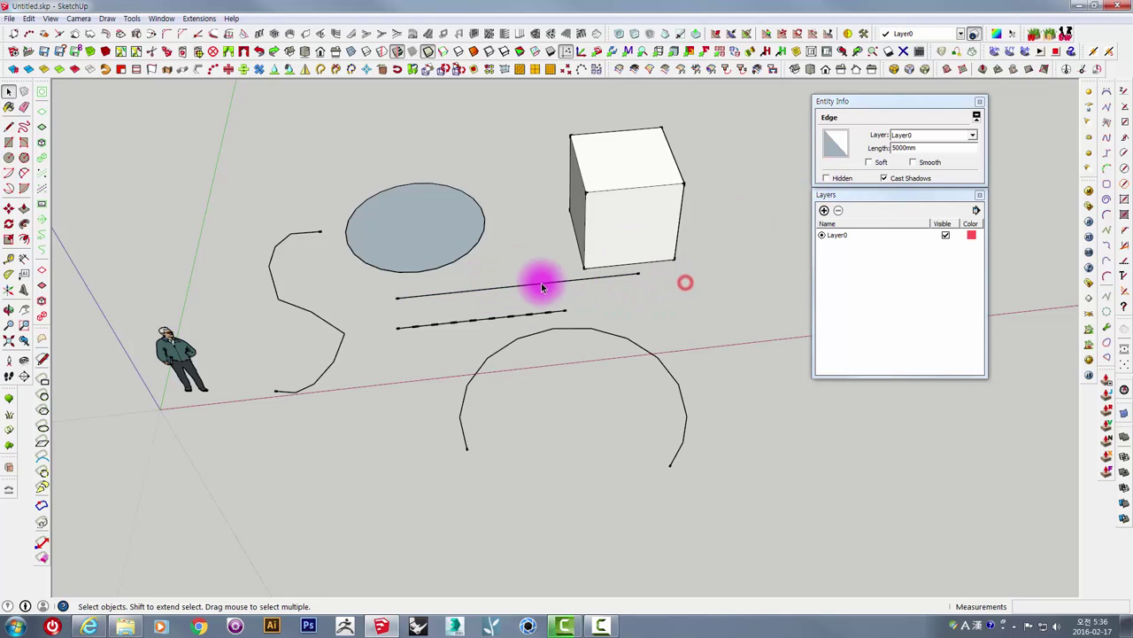
left_click(532, 283)
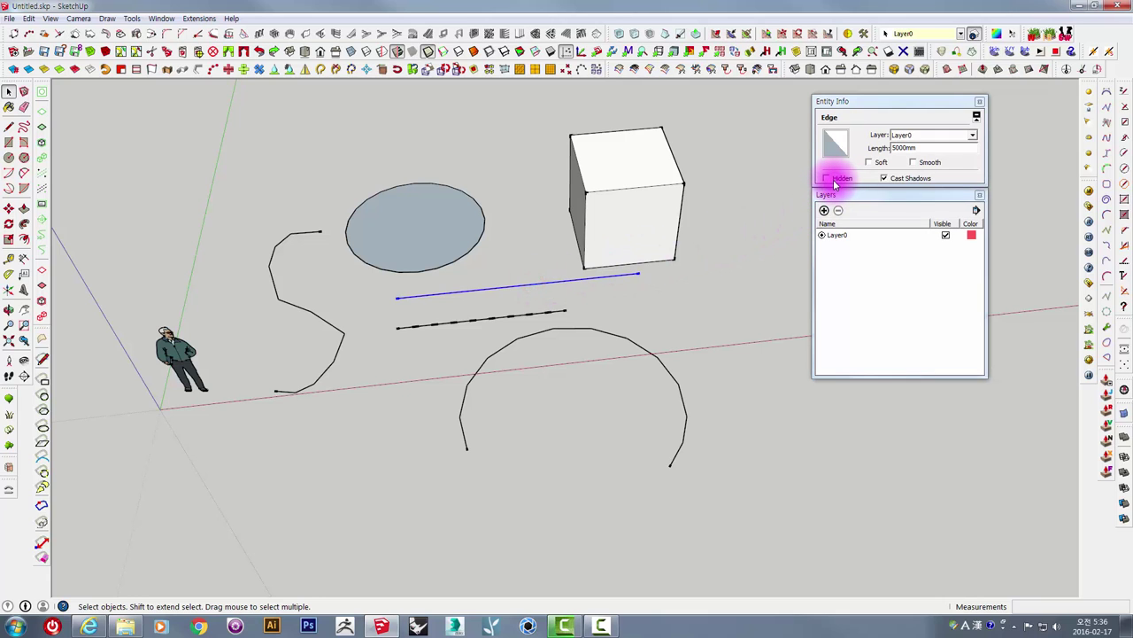
mouse_move(481, 298)
middle_mouse_down()
mouse_move(514, 296)
mouse_move(491, 299)
middle_mouse_up()
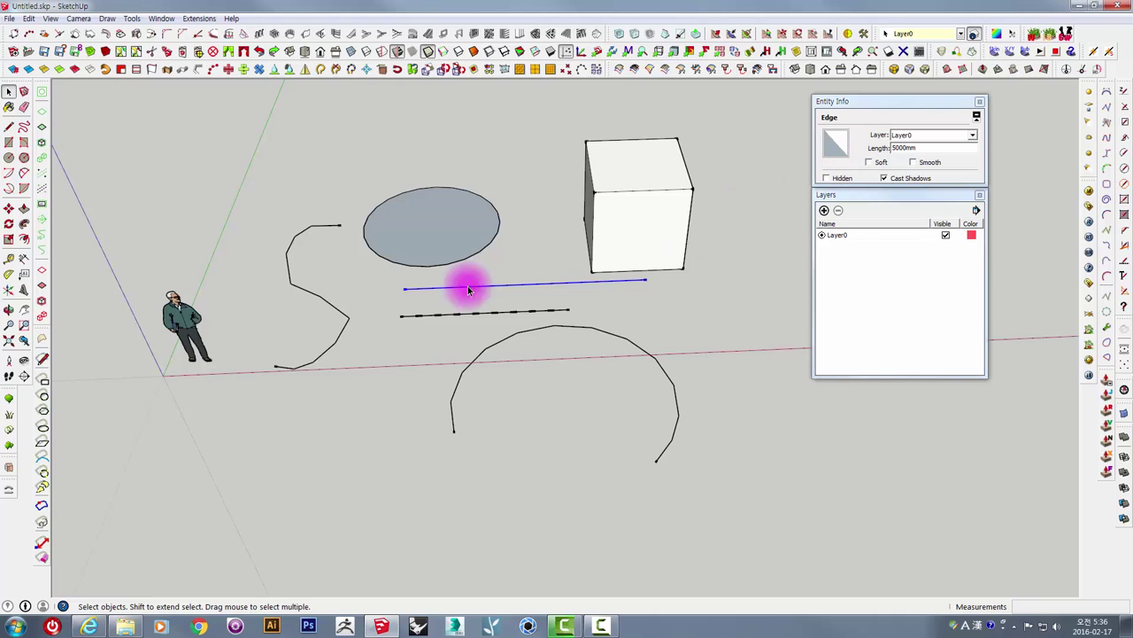
left_click(297, 286)
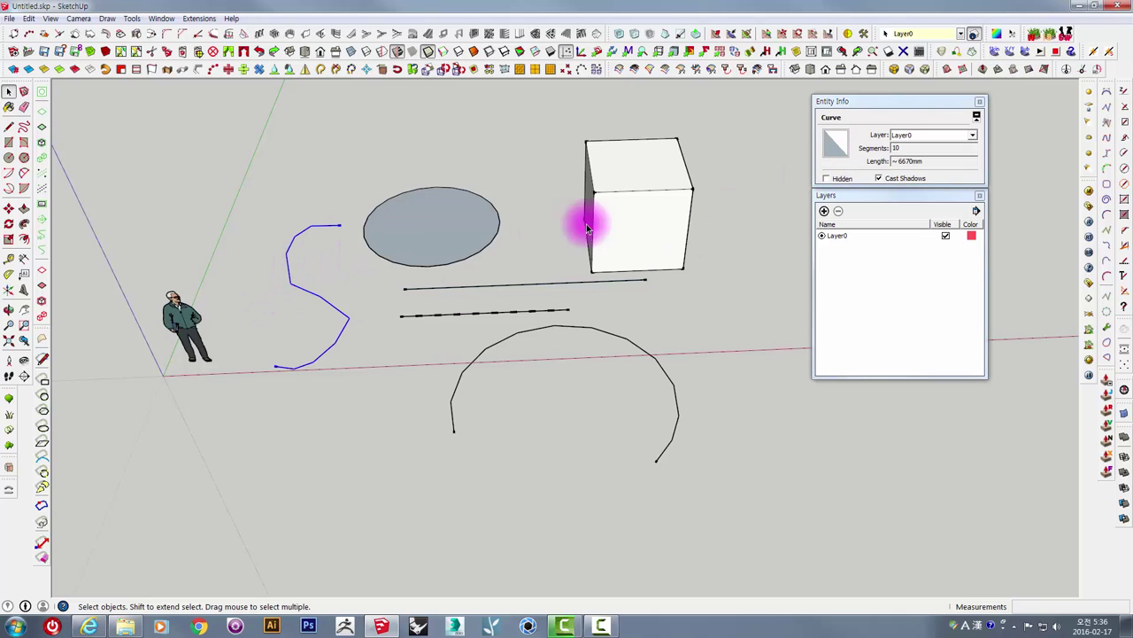
double_click(909, 148)
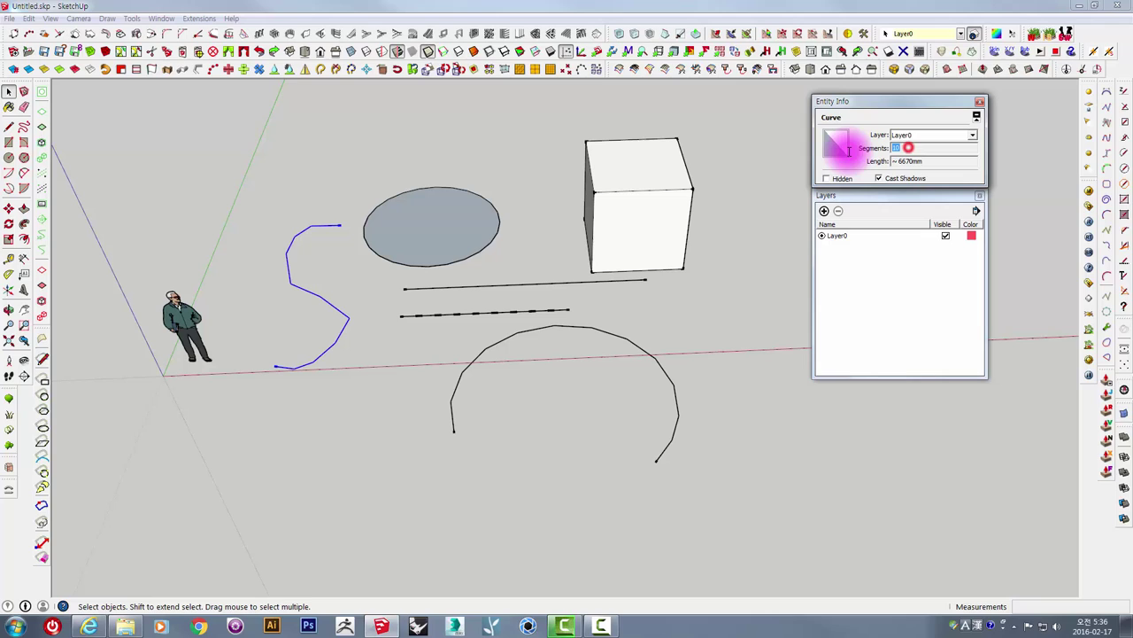
double_click(925, 162)
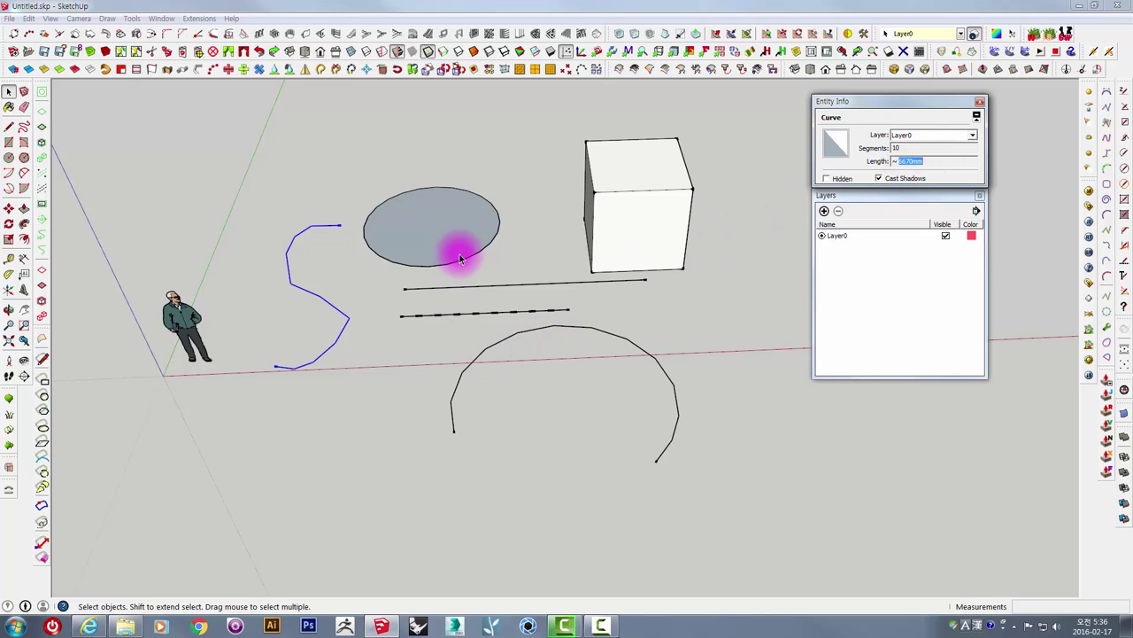
- Draw a circle centred below the figure with the Circle tool
middle_click_drag(425, 219, 425, 266)
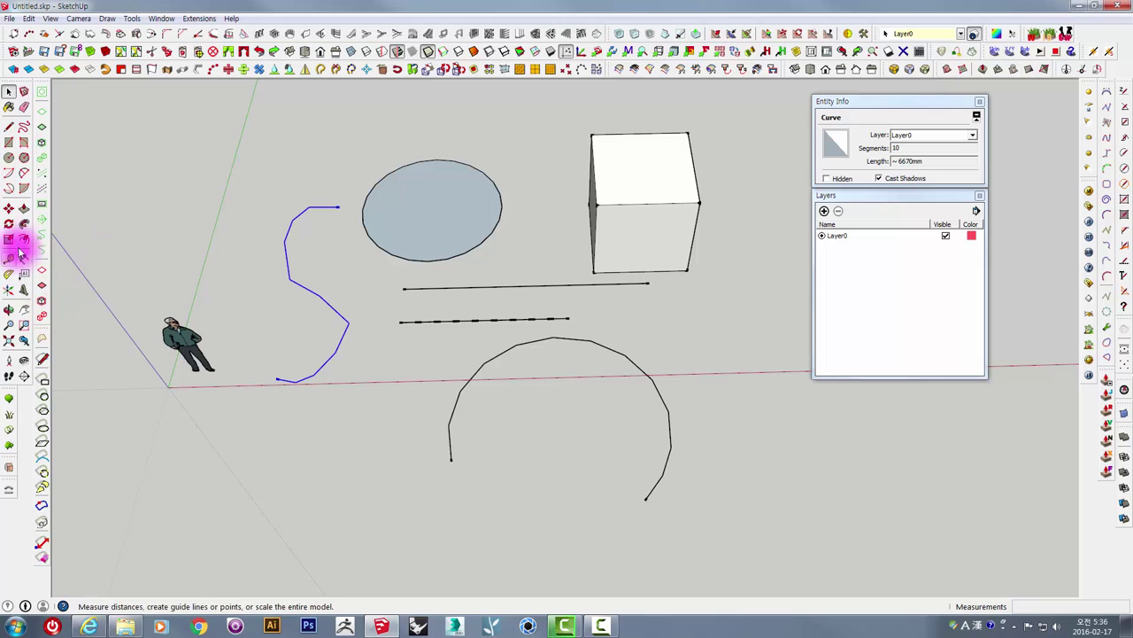
left_click(10, 159)
left_click(258, 463)
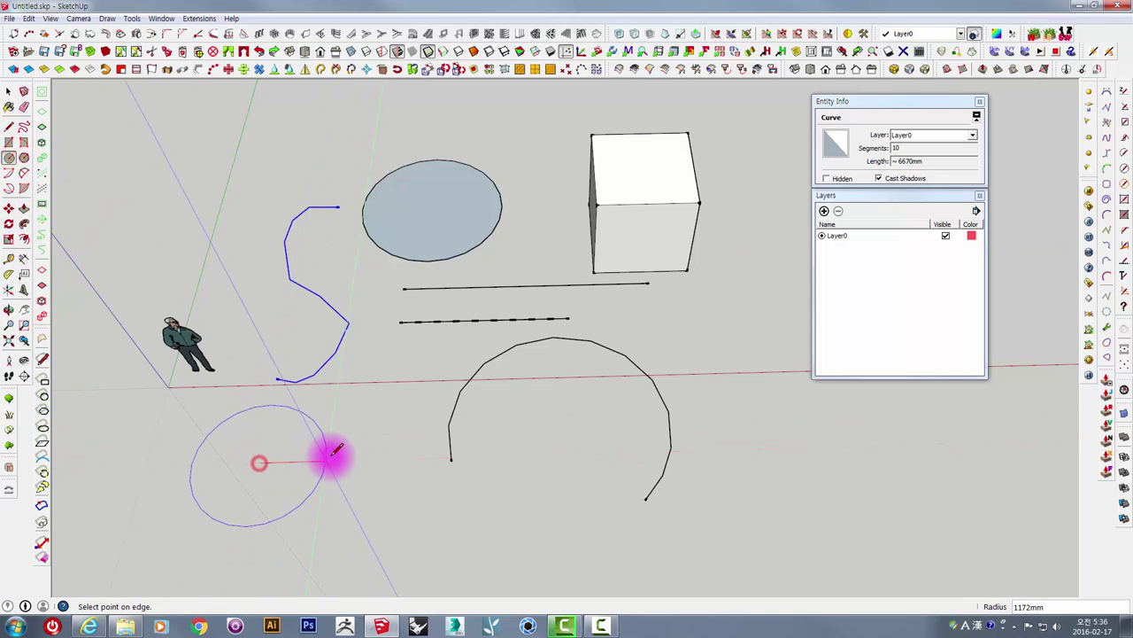
left_click(332, 456)
middle_click_drag(332, 456, 384, 447)
key("space")
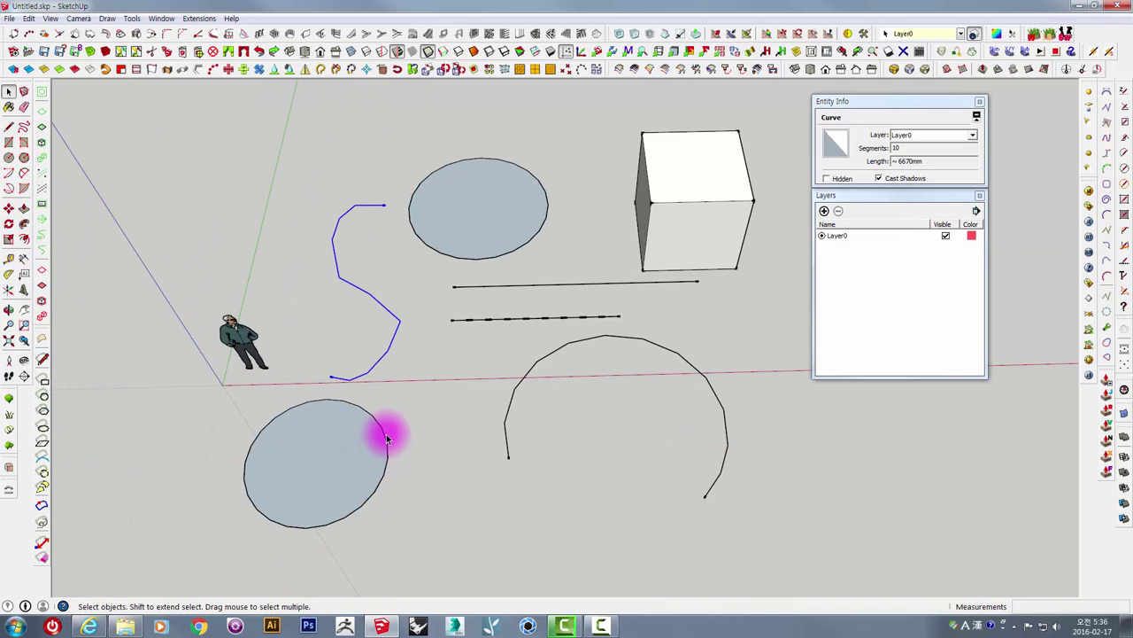
- Select the new circle and edit its Radius to 1200mm, keeping 24 segments
left_click(385, 432)
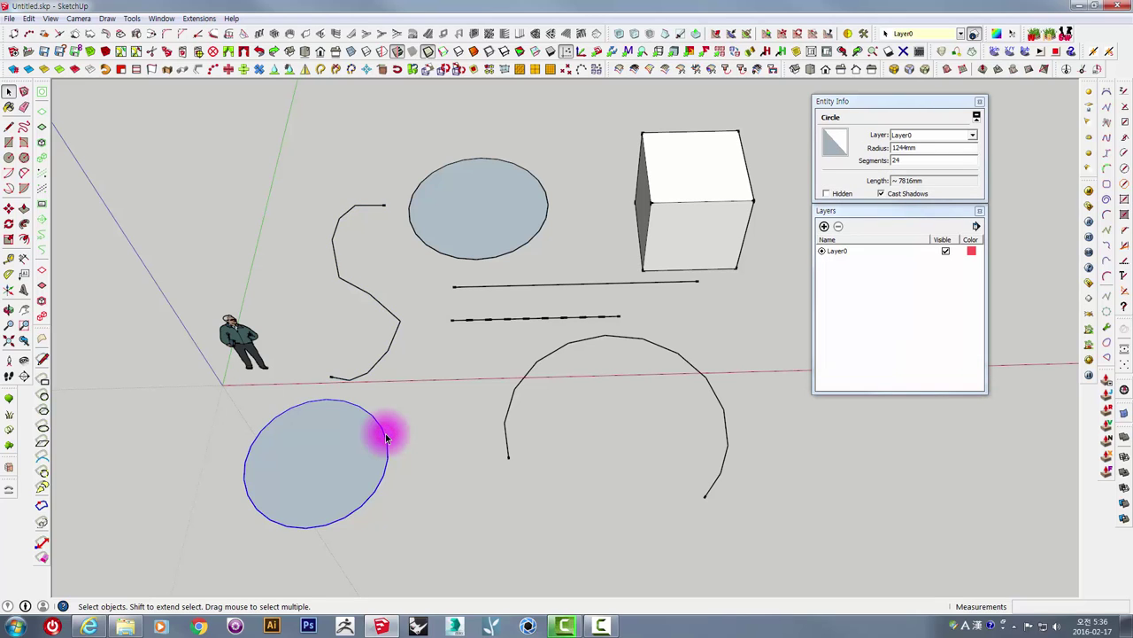
double_click(904, 161)
double_click(932, 151)
type("1200")
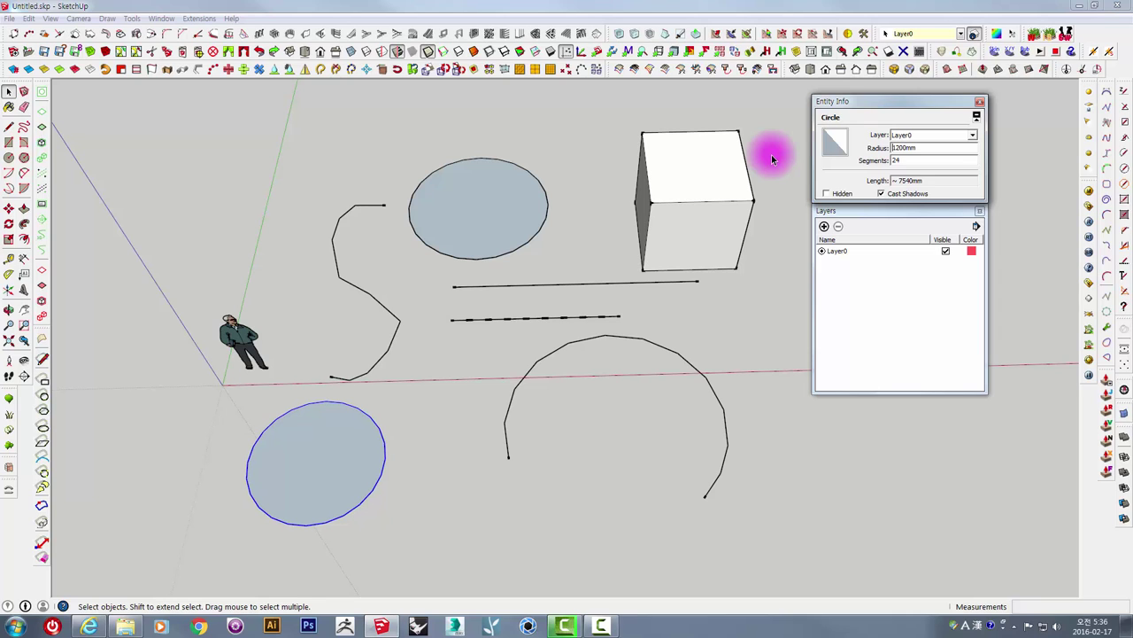
double_click(901, 160)
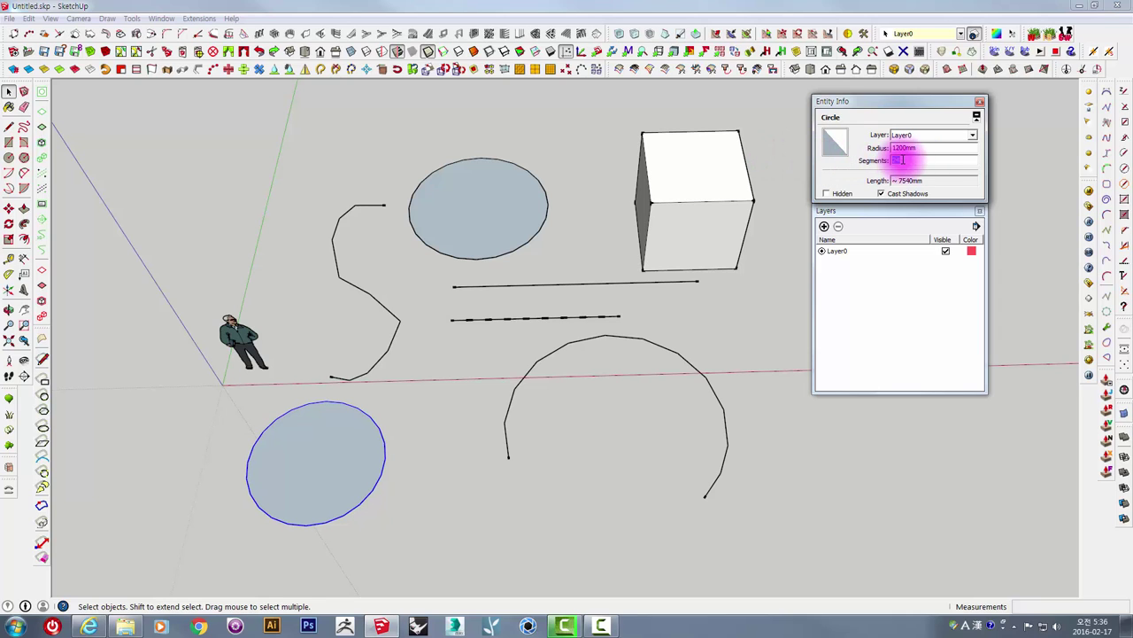
middle_click_drag(379, 450, 734, 286)
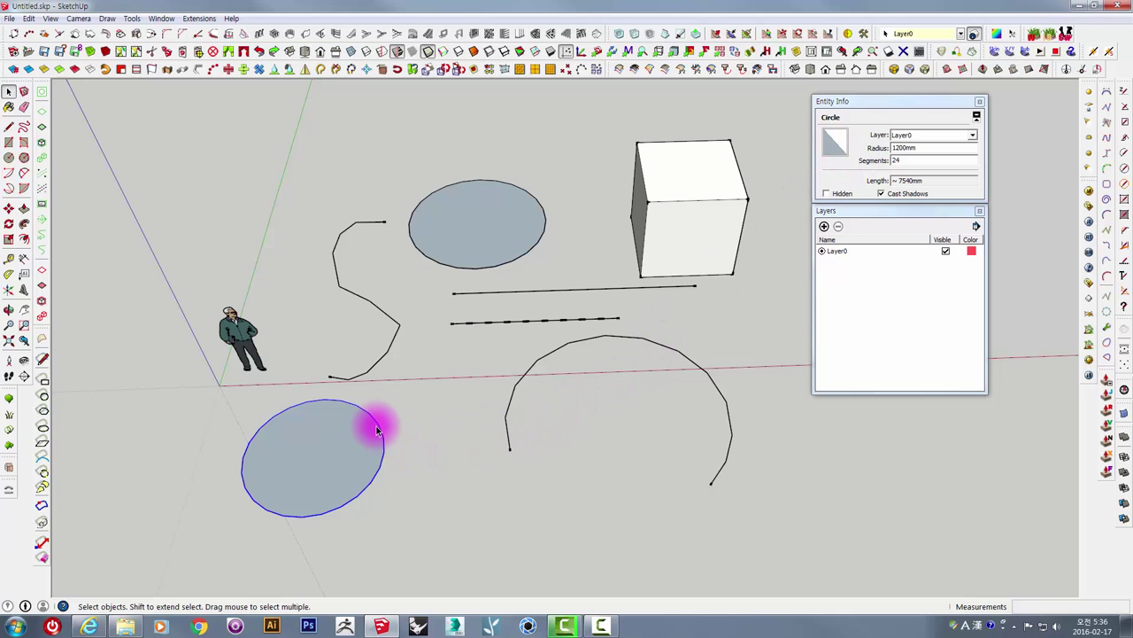
scroll(523, 413, "up", 2)
scroll(650, 398, "up", 2)
scroll(473, 367, "up", 2)
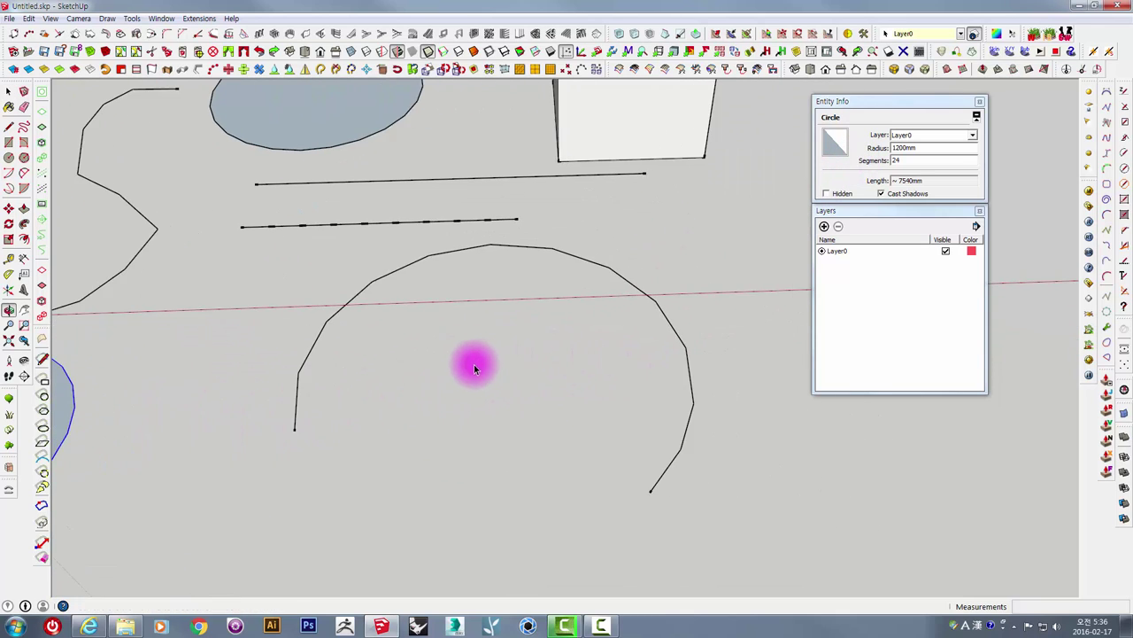
scroll(461, 381, "up", 1)
scroll(461, 381, "up", 2)
middle_click_drag(594, 375, 514, 328, "shift")
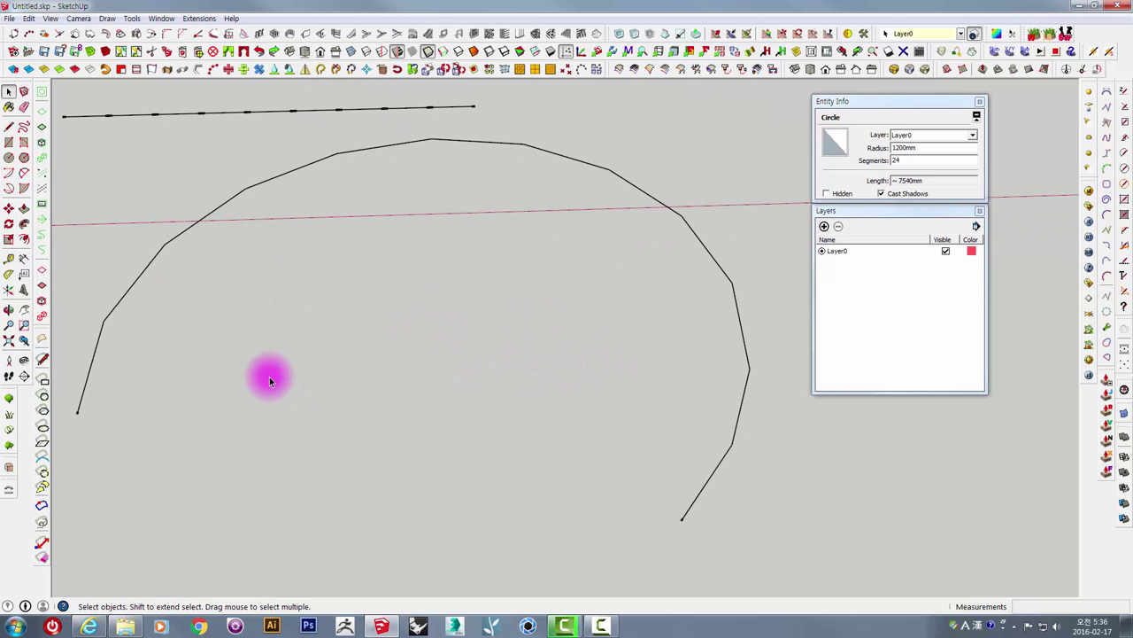
scroll(262, 400, "down", 1)
scroll(263, 398, "down", 1)
middle_click_drag(257, 388, 346, 374, "shift")
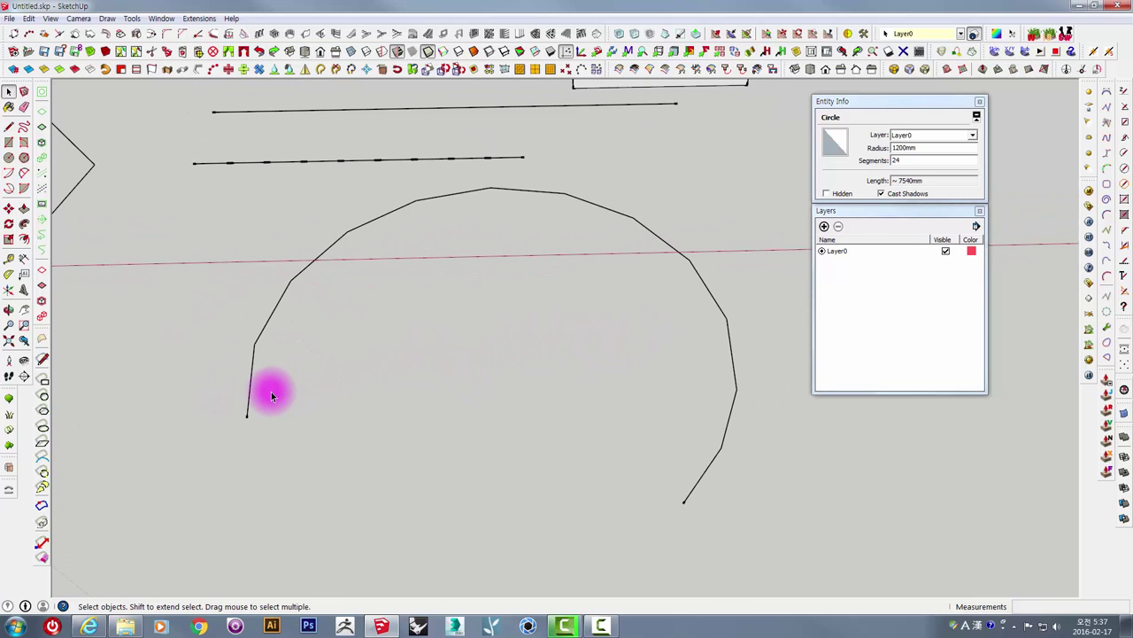
mouse_move(254, 379)
middle_mouse_down()
mouse_move(309, 337)
mouse_move(476, 286)
mouse_move(695, 257)
mouse_move(408, 417)
mouse_move(286, 399)
mouse_move(336, 367)
mouse_move(259, 431)
middle_mouse_up()
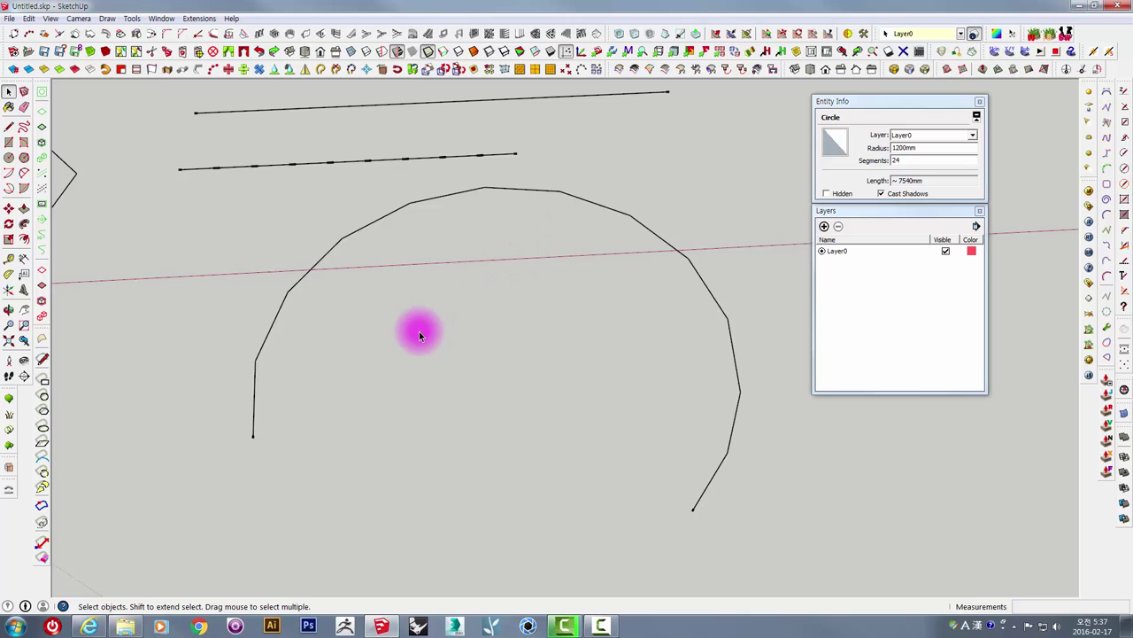
scroll(420, 335, "down", 2)
middle_click_drag(378, 351, 450, 377, "shift")
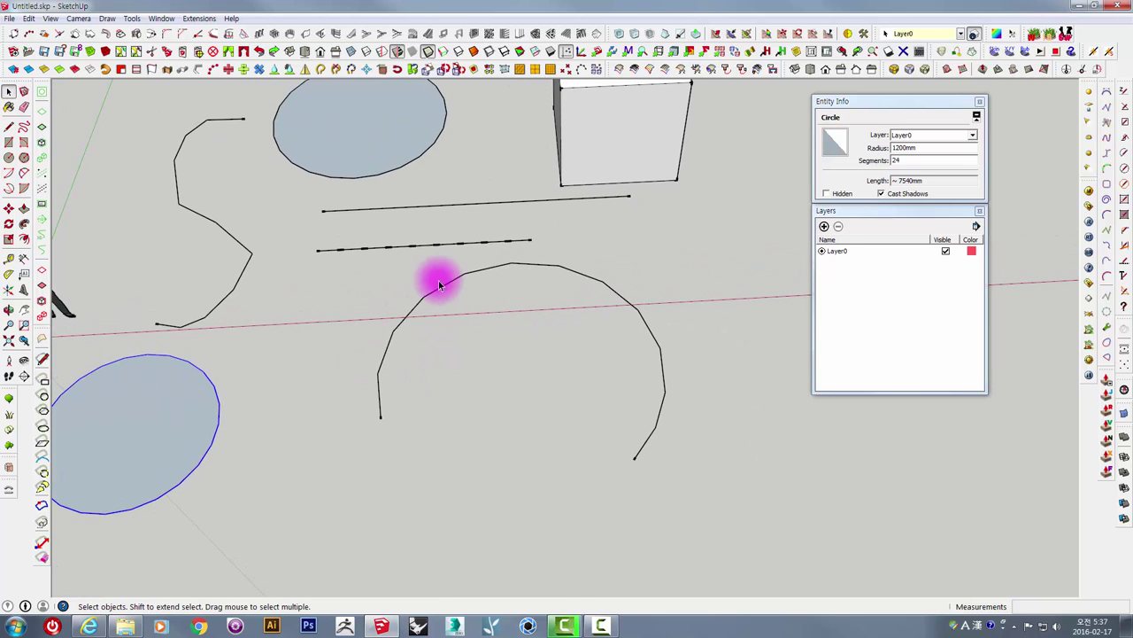
mouse_move(435, 283)
middle_mouse_down()
mouse_move(501, 295)
mouse_move(652, 186)
mouse_move(370, 286)
middle_mouse_up()
middle_click_drag(362, 324, 629, 257)
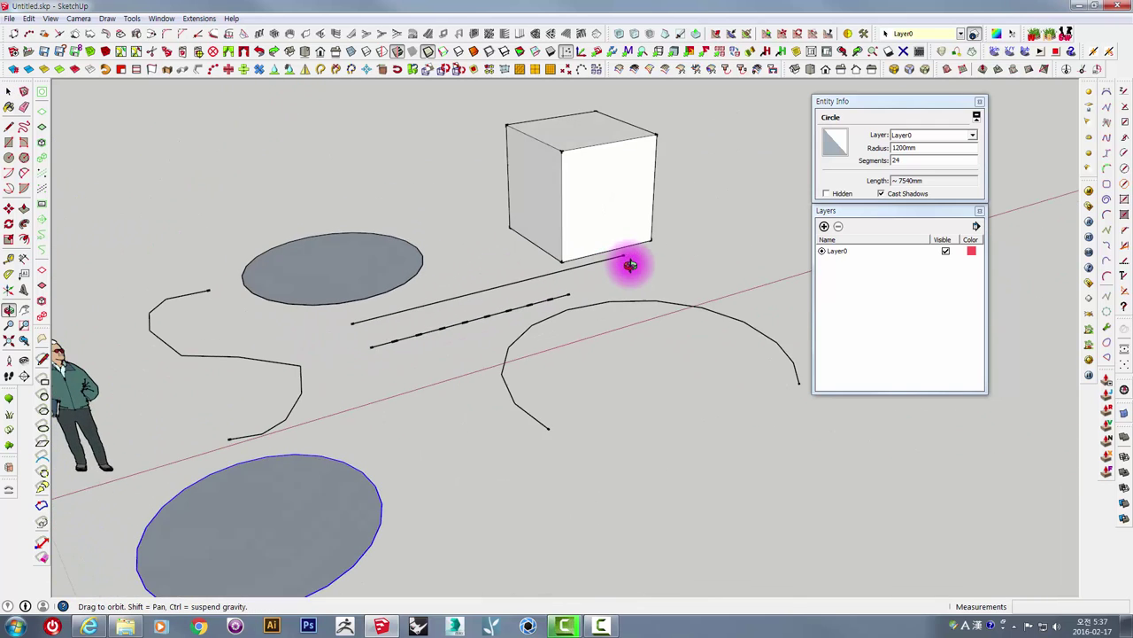
scroll(579, 354, "up", 2)
mouse_move(580, 354)
middle_mouse_down("shift")
mouse_move(556, 342)
mouse_move(466, 413)
mouse_move(378, 446)
mouse_move(440, 395)
mouse_move(428, 418)
mouse_move(410, 416)
mouse_move(385, 296)
mouse_move(428, 369)
middle_mouse_up("shift")
scroll(430, 374, "down", 2)
left_click_drag(433, 378, 354, 316)
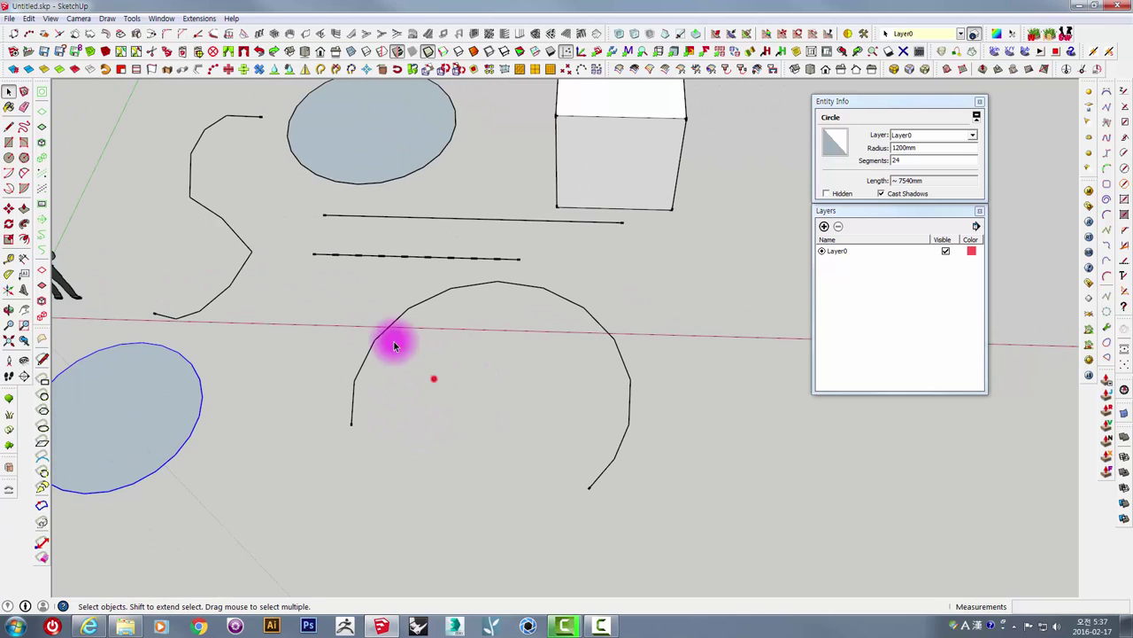
- Select the arc and read its roughly 2010mm radius and 12 segments in Entity Info
left_click(354, 382)
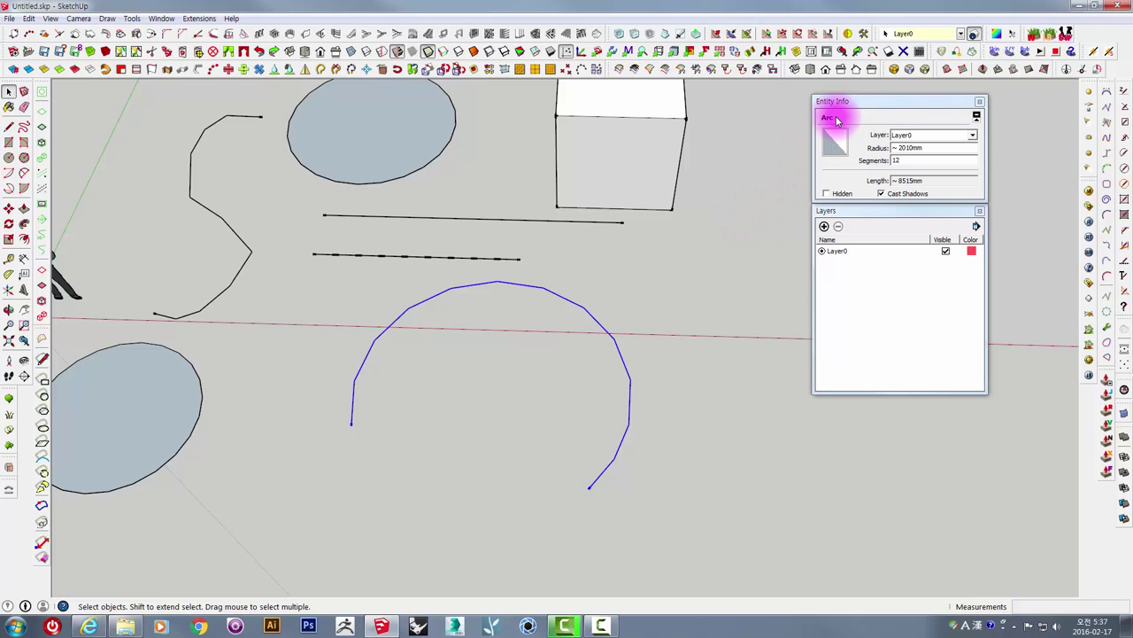
double_click(921, 163)
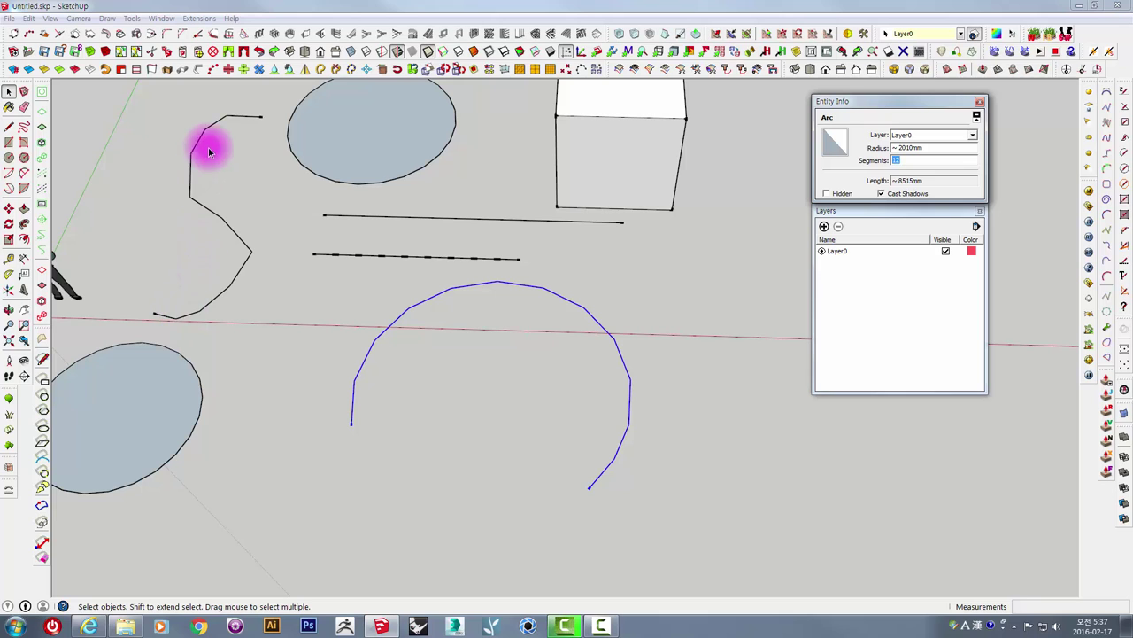
middle_click_drag(200, 205, 324, 240, "shift")
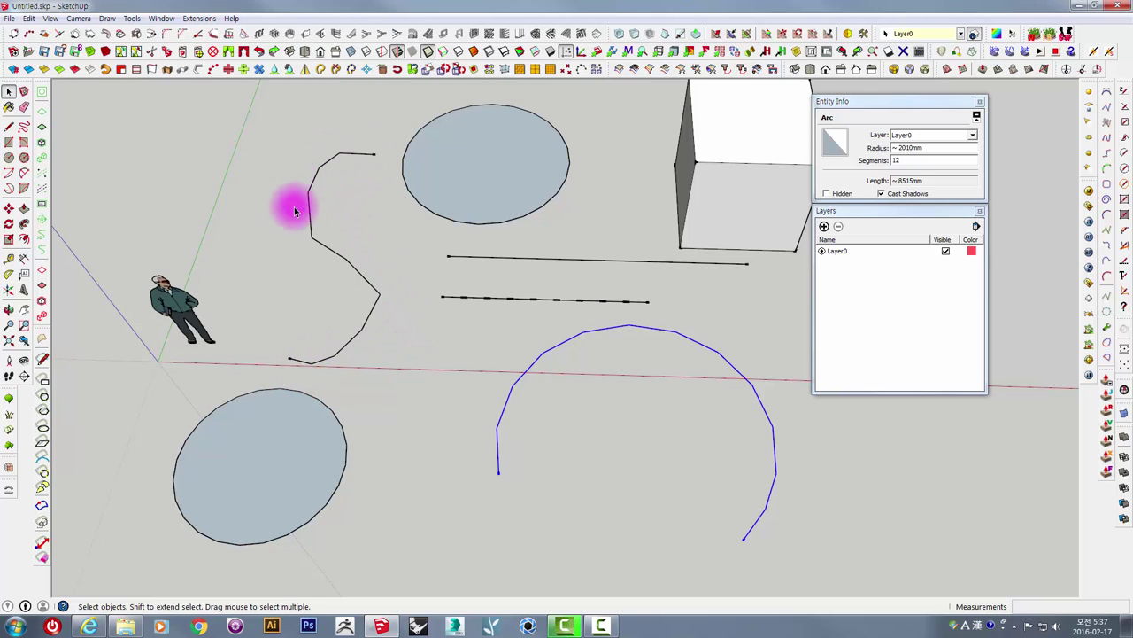
left_click_drag(337, 190, 292, 234)
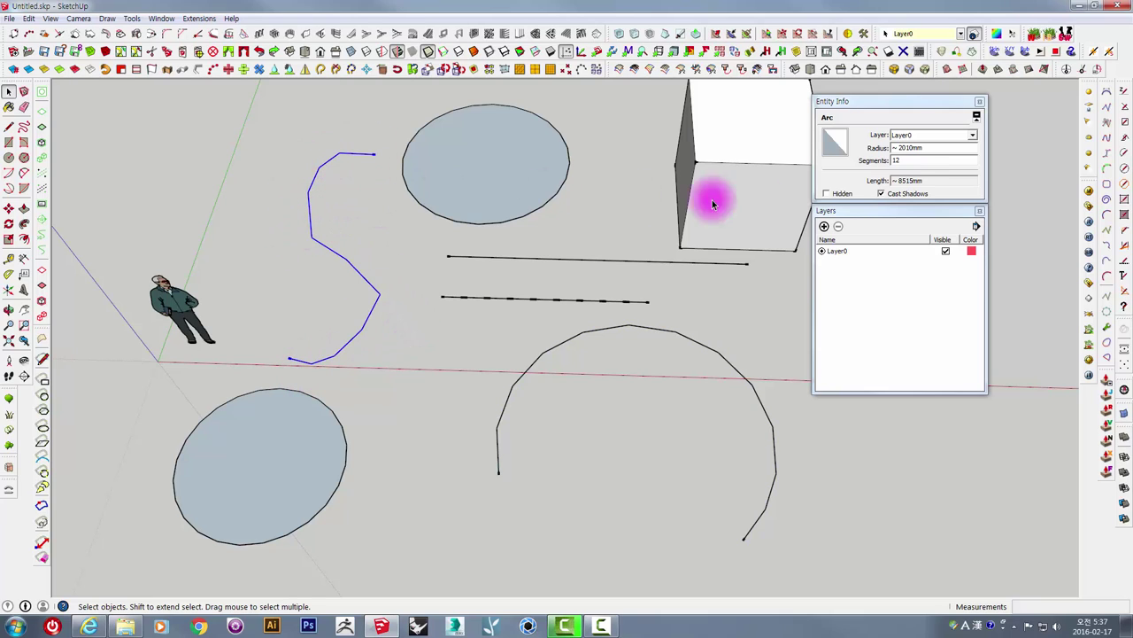
- Inspect the freehand curve's segment count in Entity Info
left_click_drag(911, 147, 853, 148)
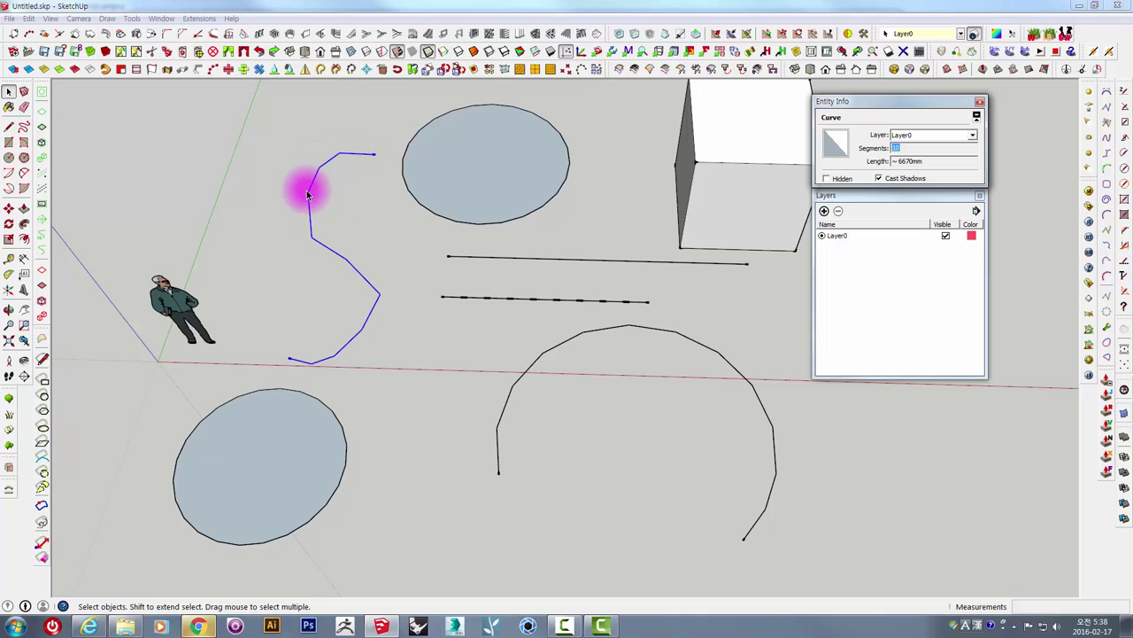
left_click(371, 312)
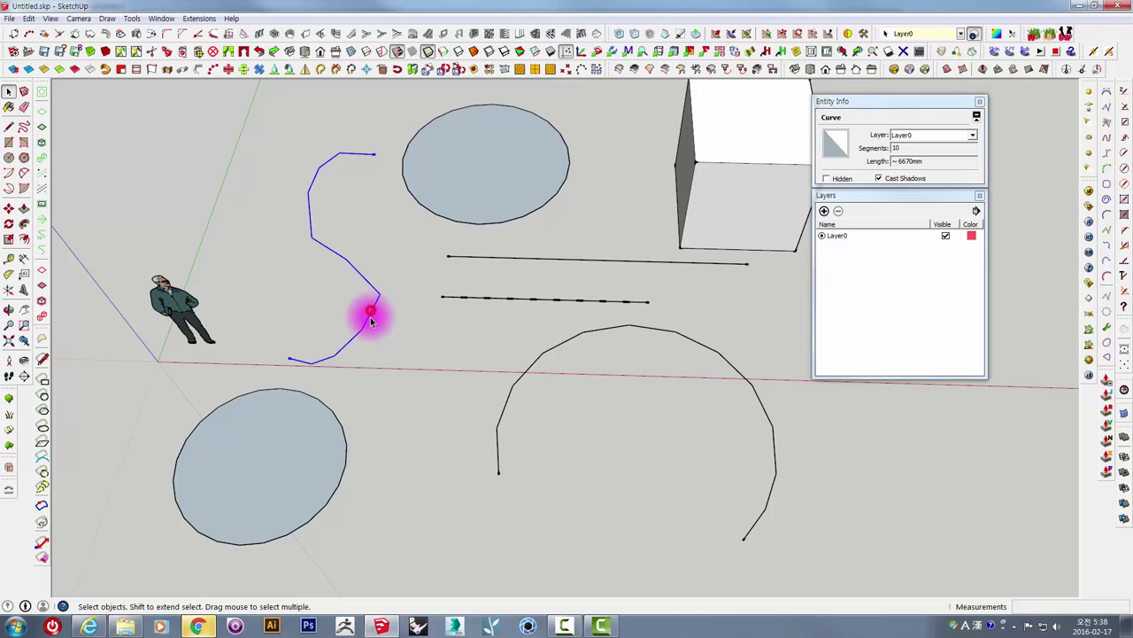
scroll(456, 304, "up", 2)
scroll(483, 295, "up", 3)
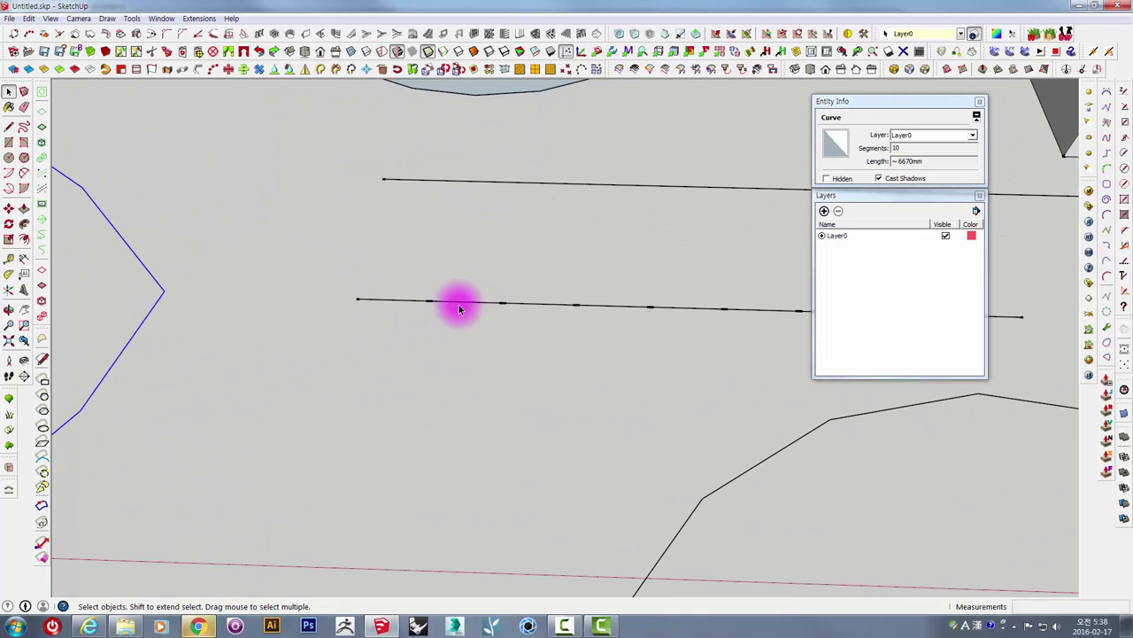
scroll(531, 310, "down", 1)
- Select one dashed-line edge, then box-select all 9 edges to read the 3343mm total length
middle_click_drag(576, 319, 172, 286)
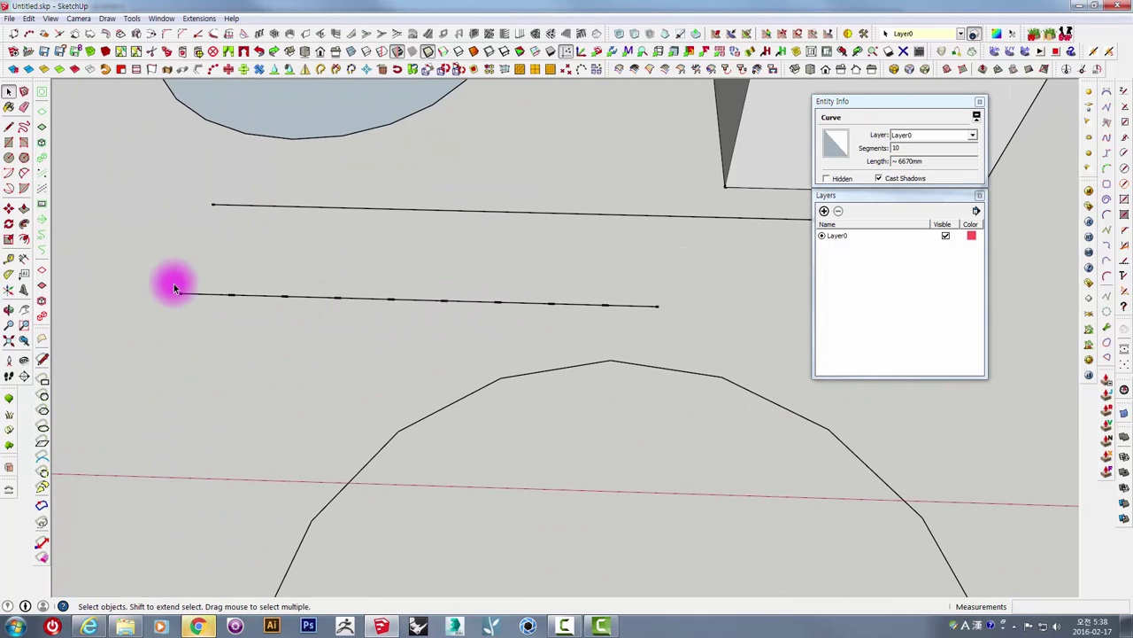
left_click(312, 299)
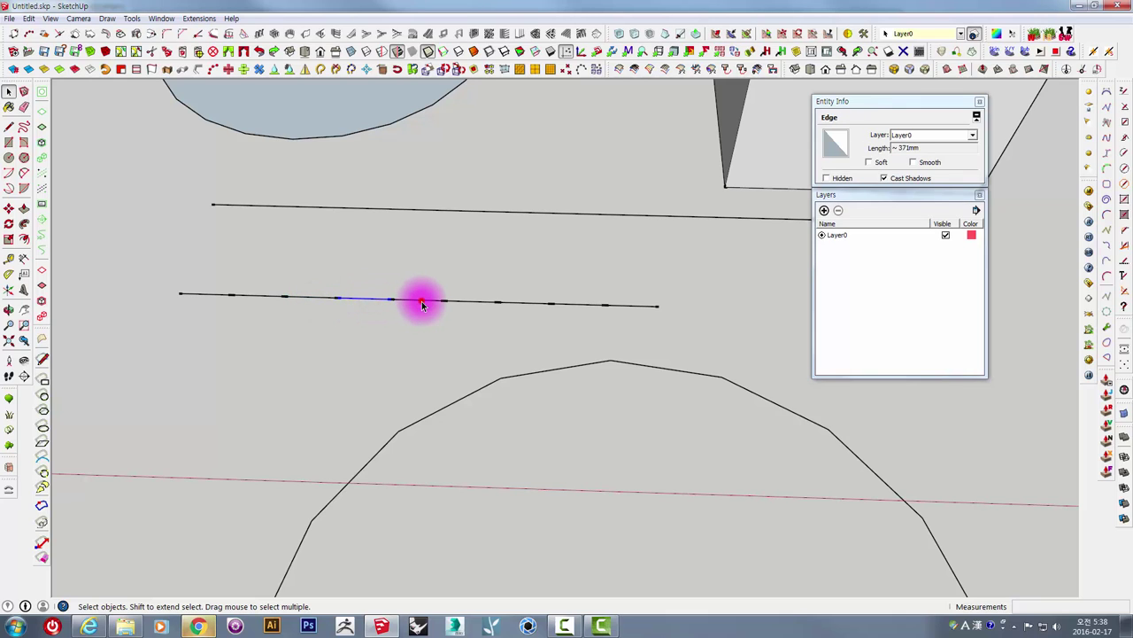
middle_click_drag(422, 305, 281, 299)
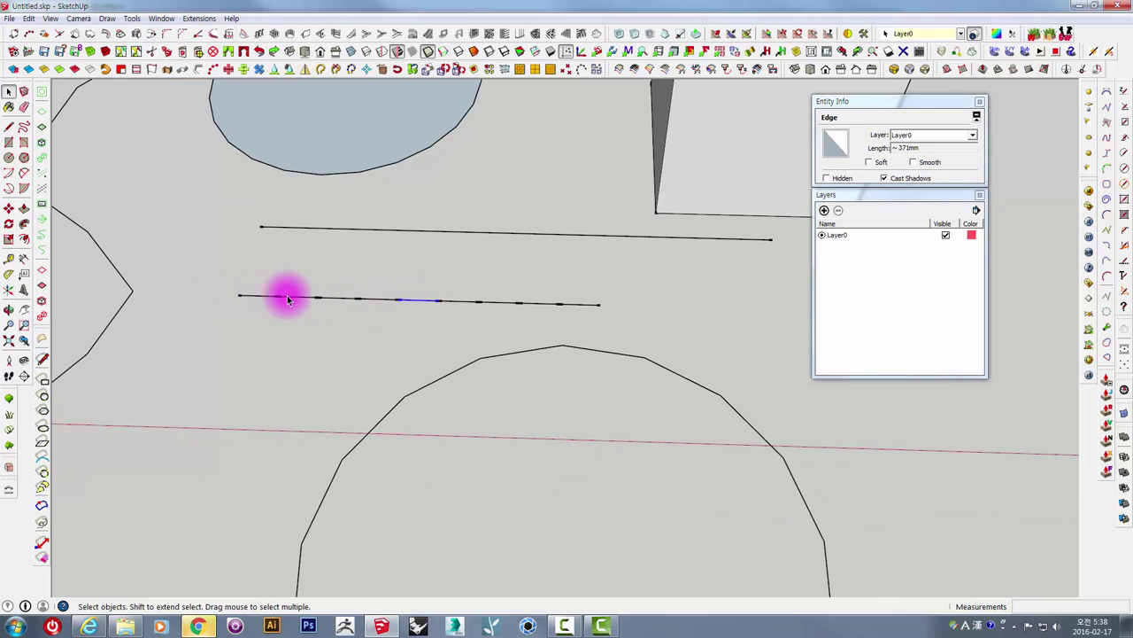
left_click_drag(218, 277, 649, 331)
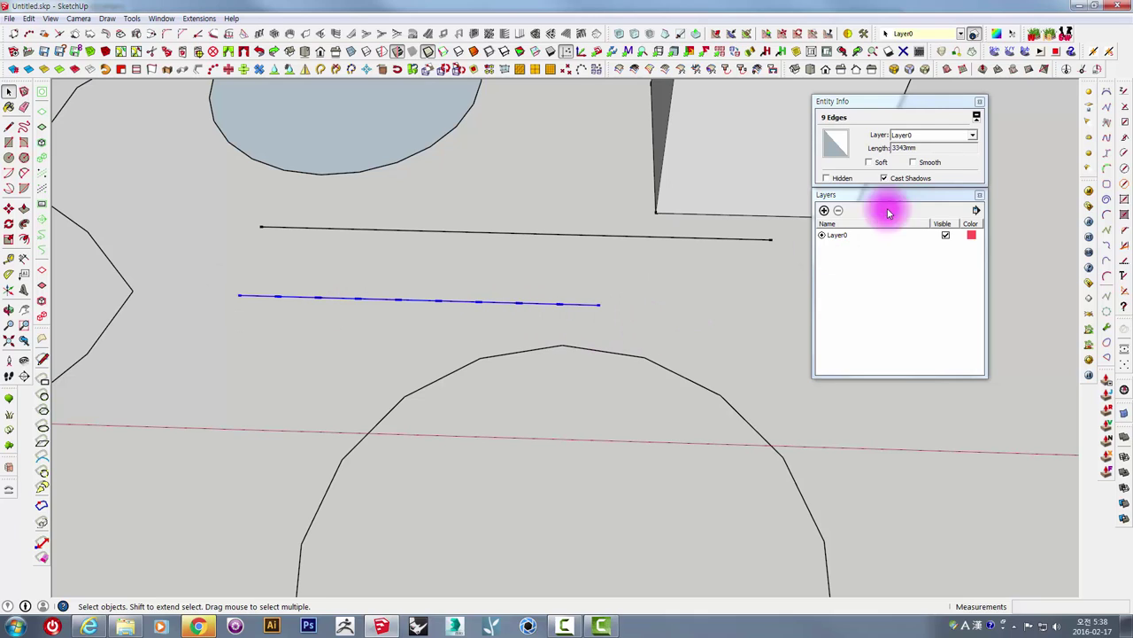
left_click_drag(928, 149, 871, 153)
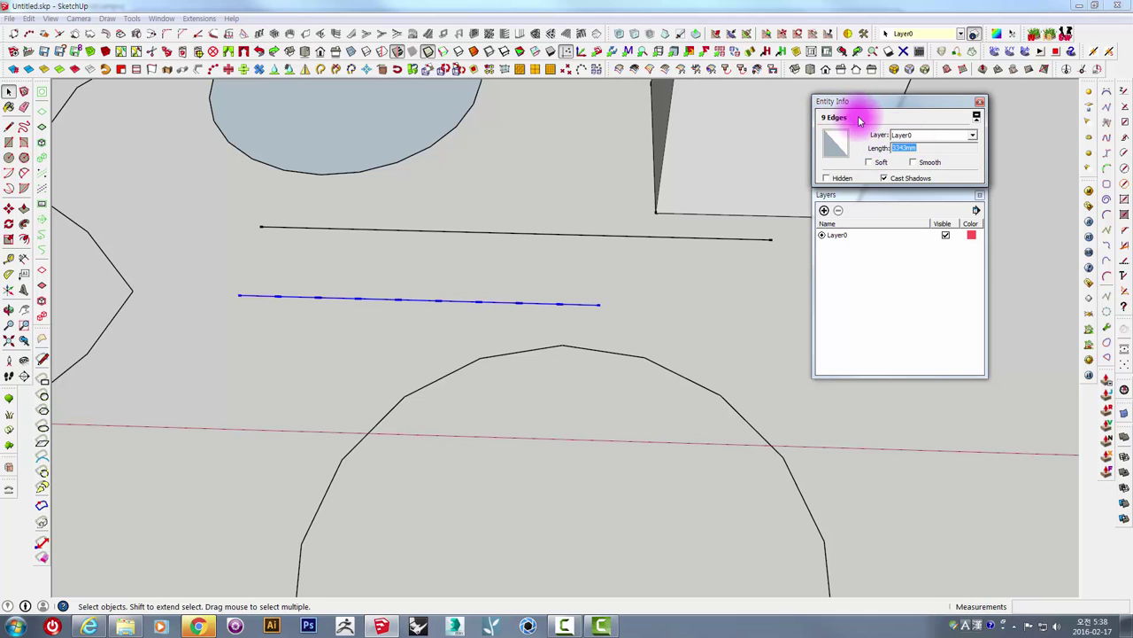
scroll(496, 248, "down", 1)
- Set the arc's Segments value to 240 in Entity Info
scroll(506, 250, "down", 3)
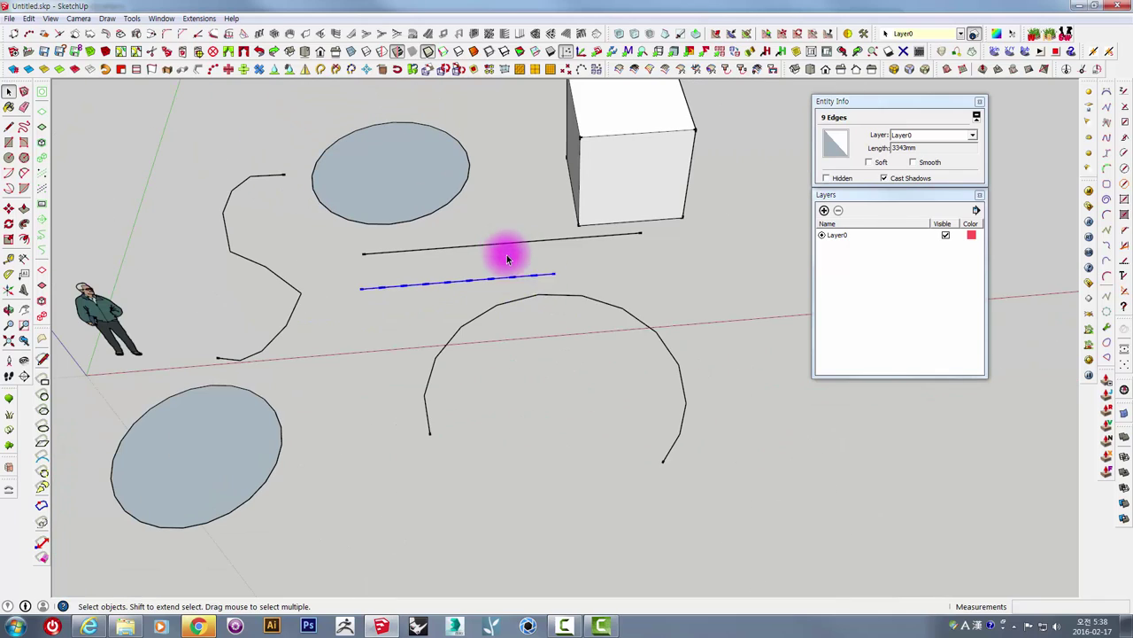
left_click(656, 339)
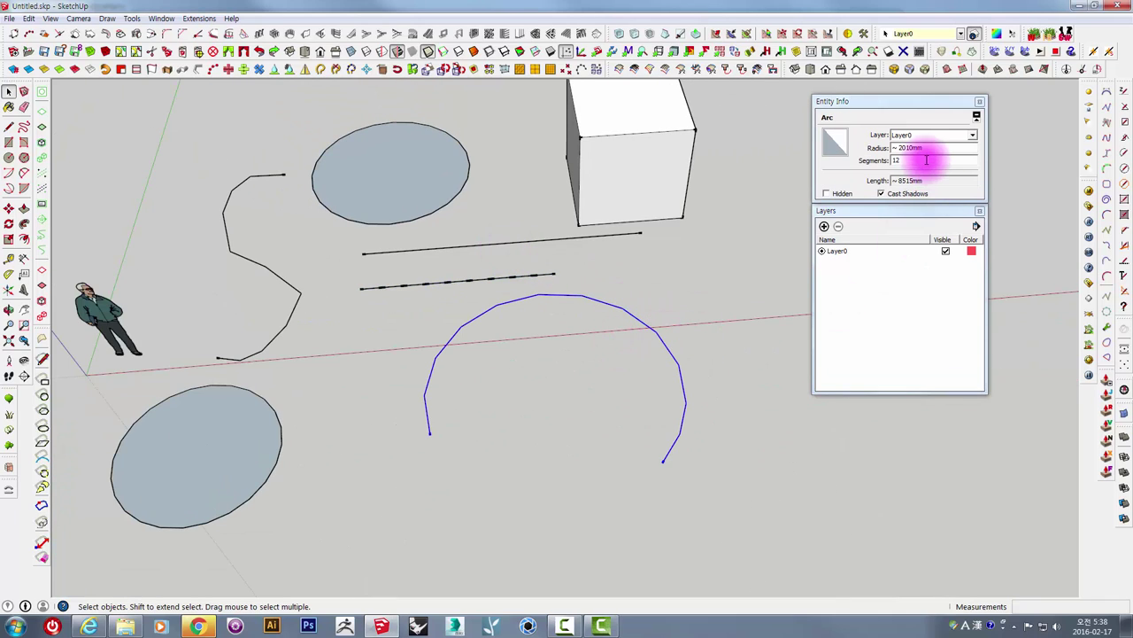
left_click(919, 161)
type("24")
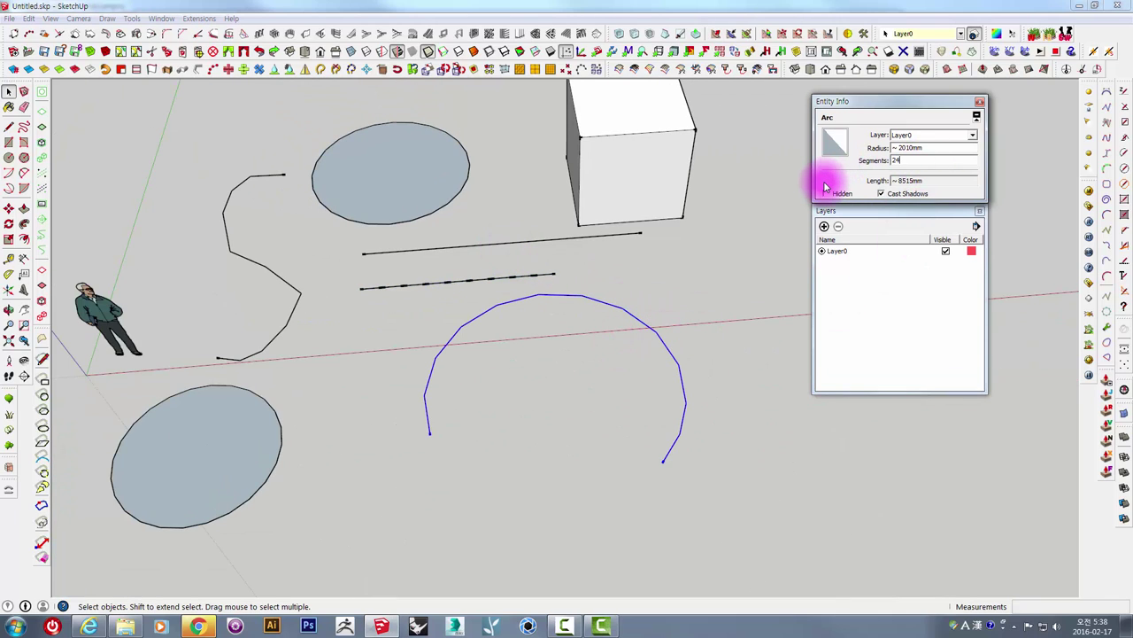
double_click(912, 161)
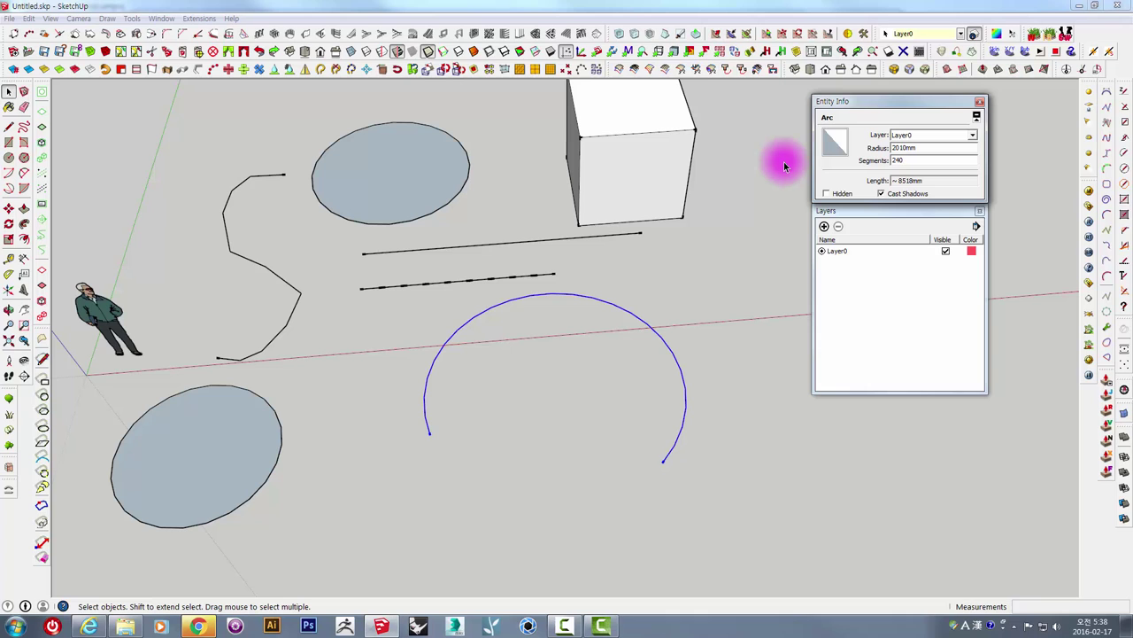
- Zoom and orbit into perspective to inspect the smoother 240-segment arc
scroll(531, 399, "up", 2)
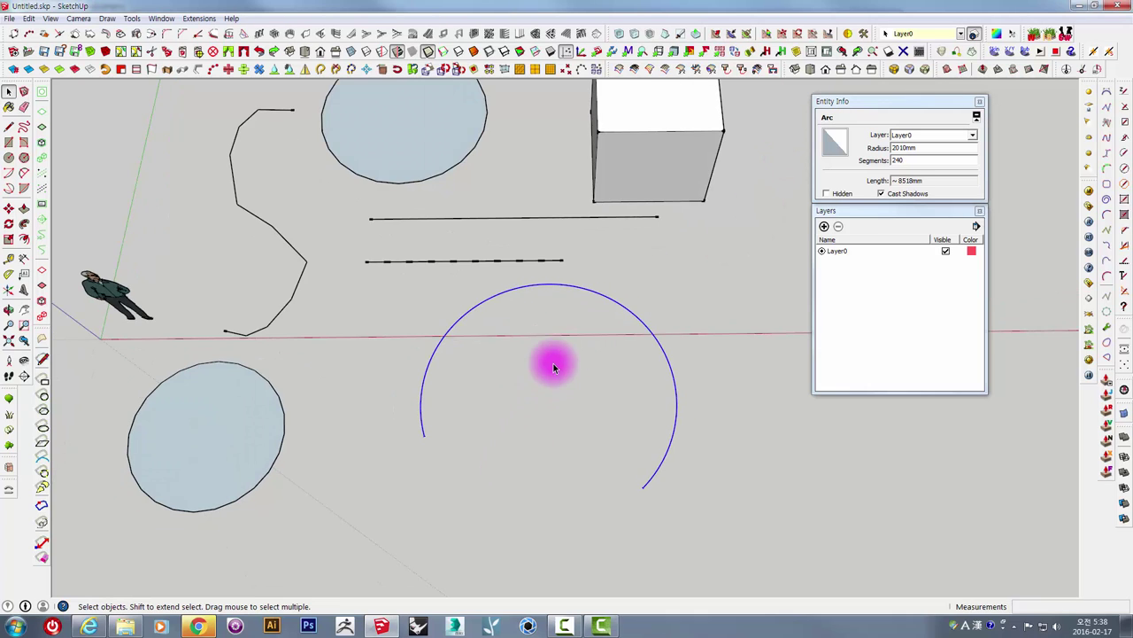
scroll(567, 328, "up", 2)
scroll(576, 265, "up", 2)
scroll(567, 234, "up", 1)
scroll(564, 228, "down", 3)
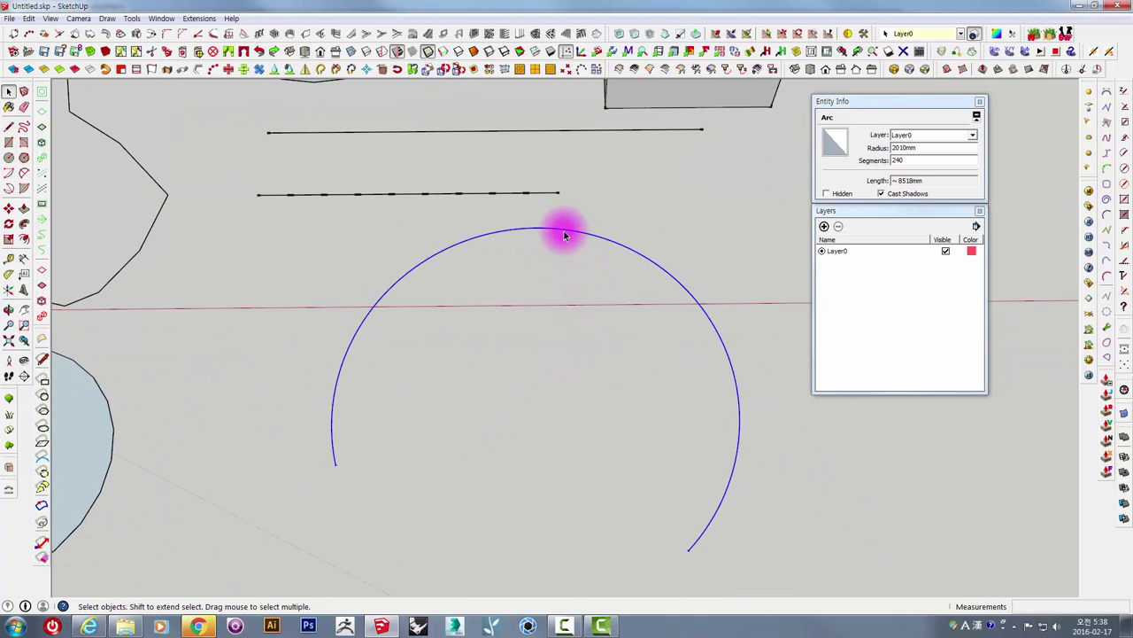
scroll(564, 227, "down", 1)
scroll(498, 313, "up", 1)
scroll(497, 314, "down", 2)
mouse_move(369, 311)
middle_mouse_down()
mouse_move(505, 336)
mouse_move(585, 303)
mouse_move(481, 333)
mouse_move(539, 236)
mouse_move(133, 60)
middle_mouse_up()
left_click(152, 69)
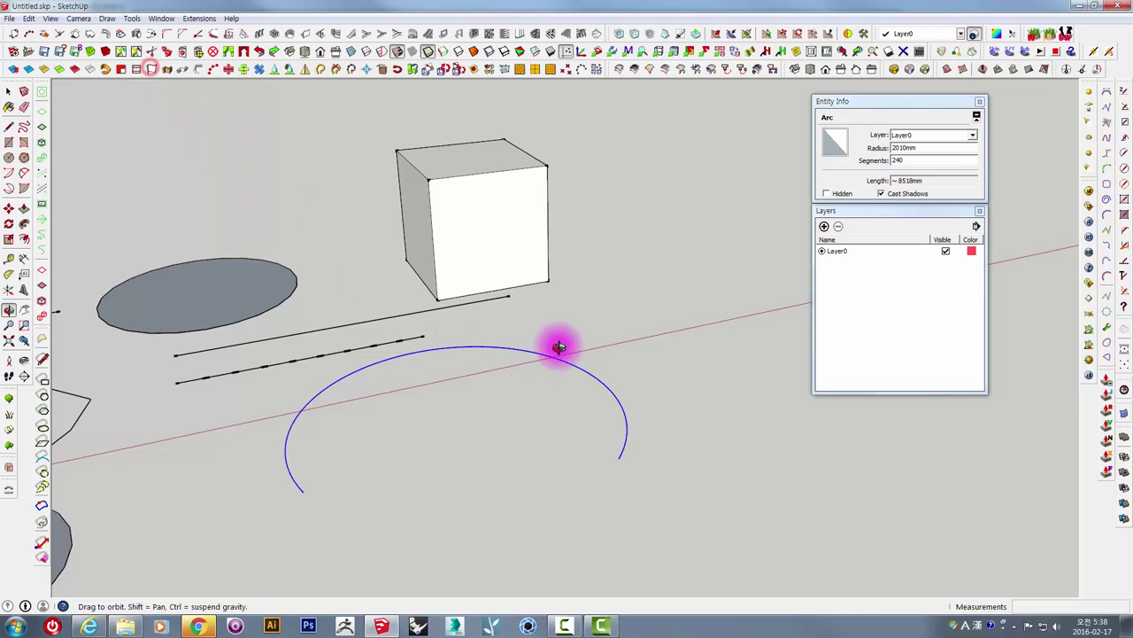
left_click_drag(557, 346, 669, 426)
left_click(660, 429)
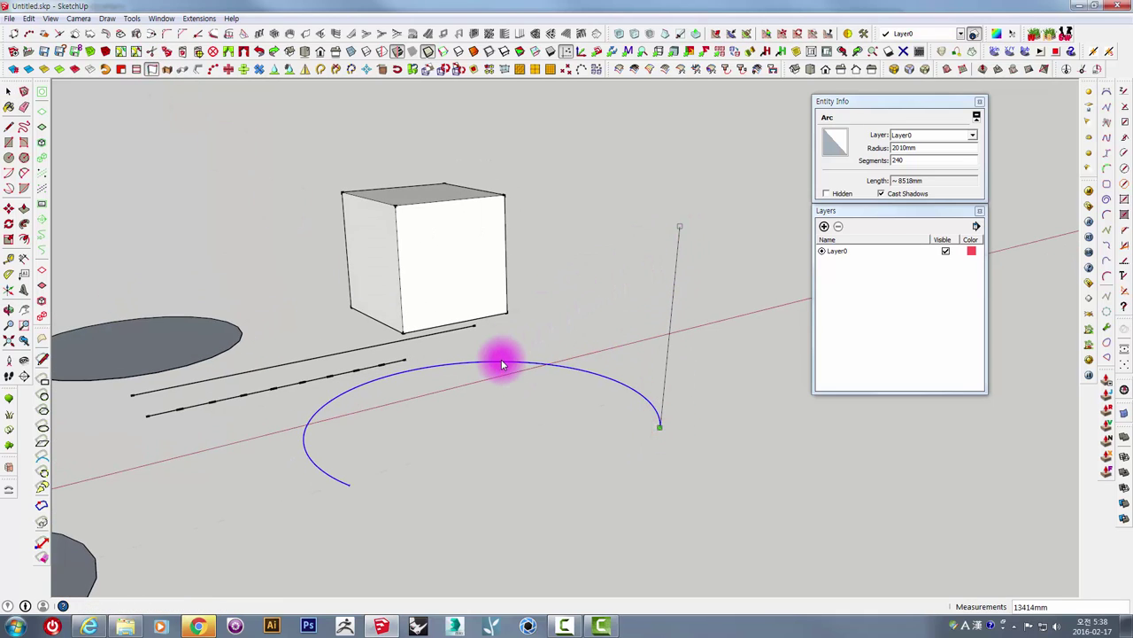
left_click(567, 253)
middle_click_drag(602, 260, 581, 228)
key("ctrl+z")
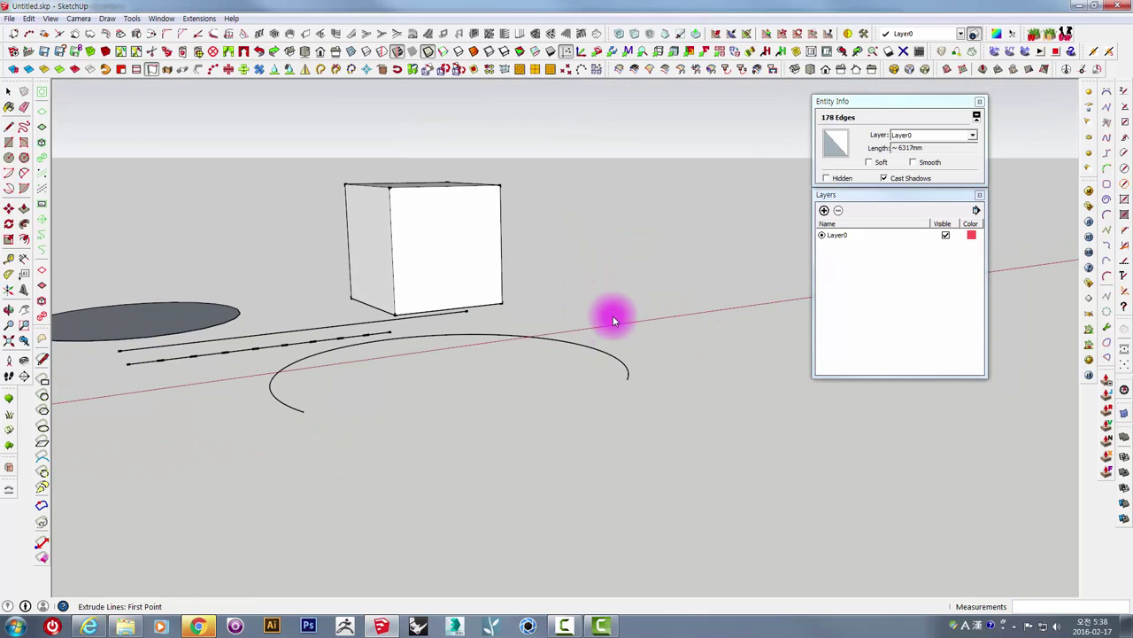
key("space")
left_click(628, 368)
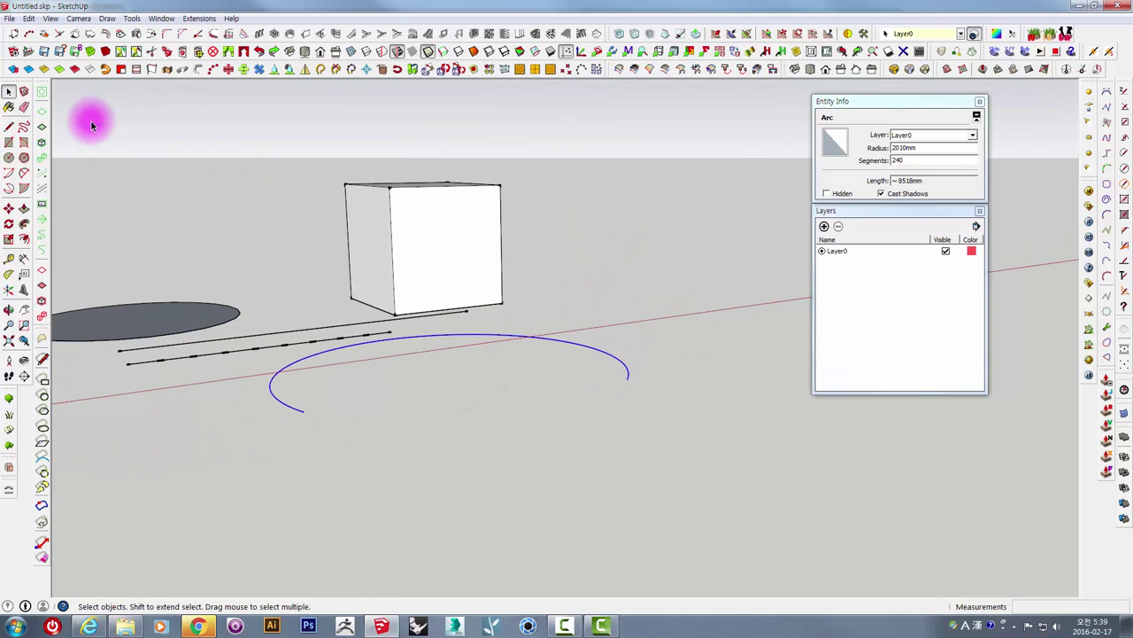
left_click(139, 69)
middle_click_drag(630, 344, 706, 406)
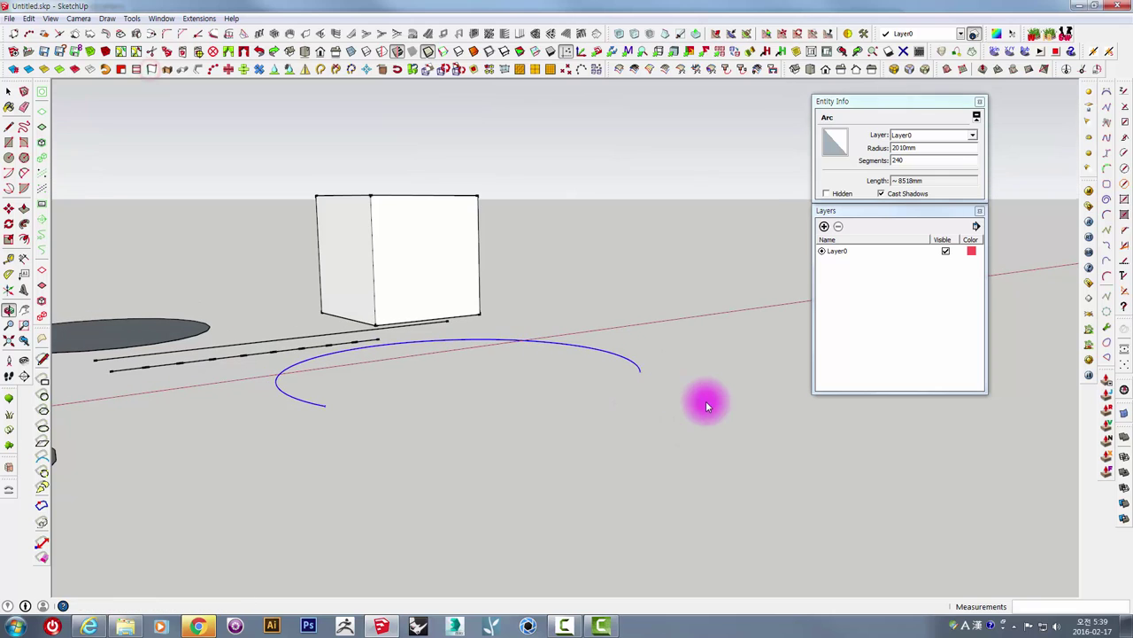
left_click(642, 155)
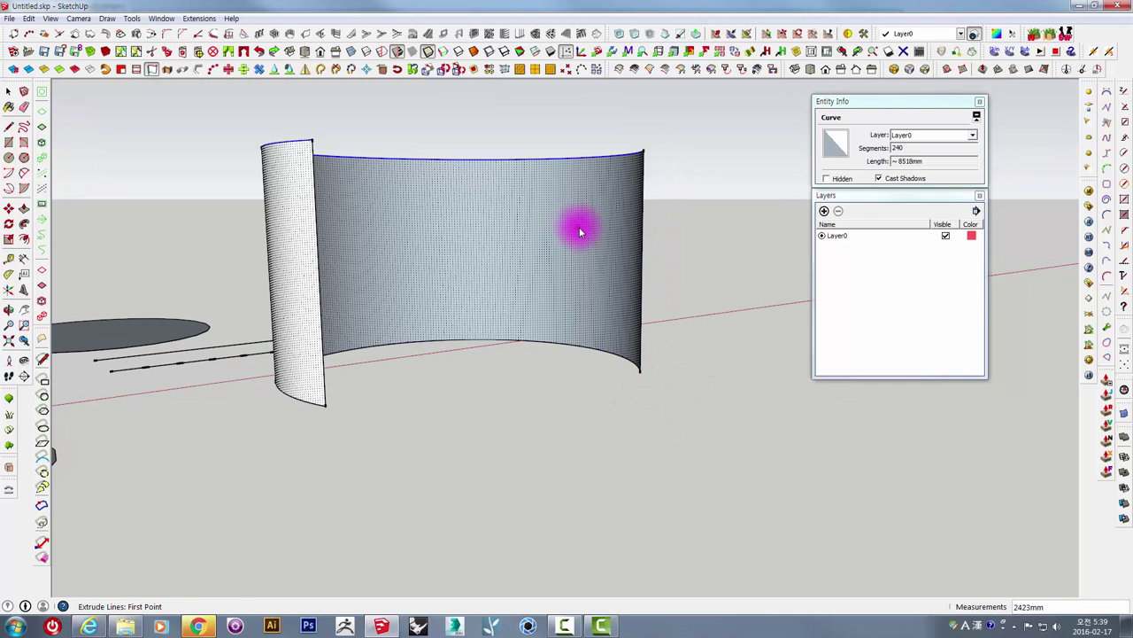
mouse_move(579, 226)
middle_mouse_down()
mouse_move(502, 344)
mouse_move(664, 391)
mouse_move(398, 215)
mouse_move(317, 223)
mouse_move(460, 274)
middle_mouse_up()
key("space")
scroll(525, 300, "up", 3)
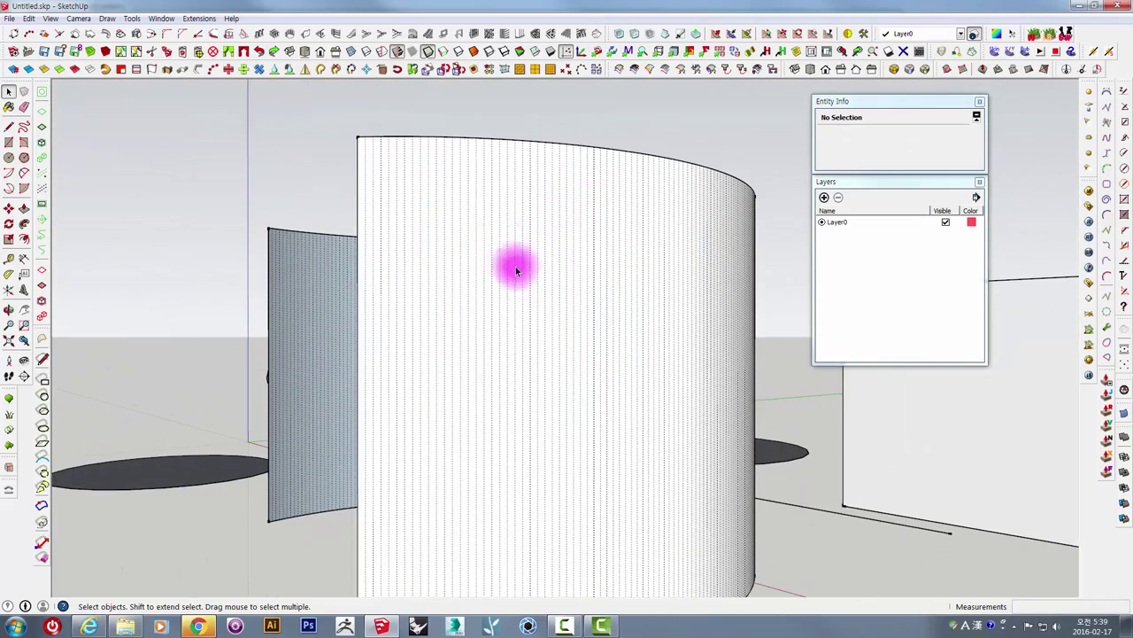
triple_click(492, 228)
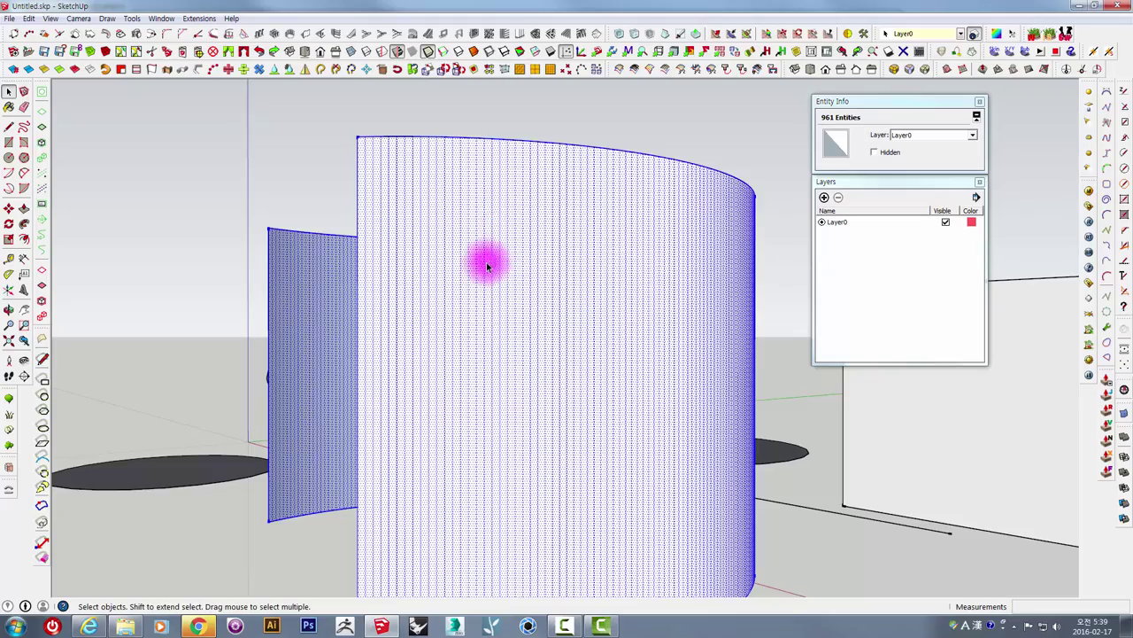
mouse_move(486, 264)
middle_mouse_down()
mouse_move(487, 169)
mouse_move(505, 168)
mouse_move(667, 262)
middle_mouse_up()
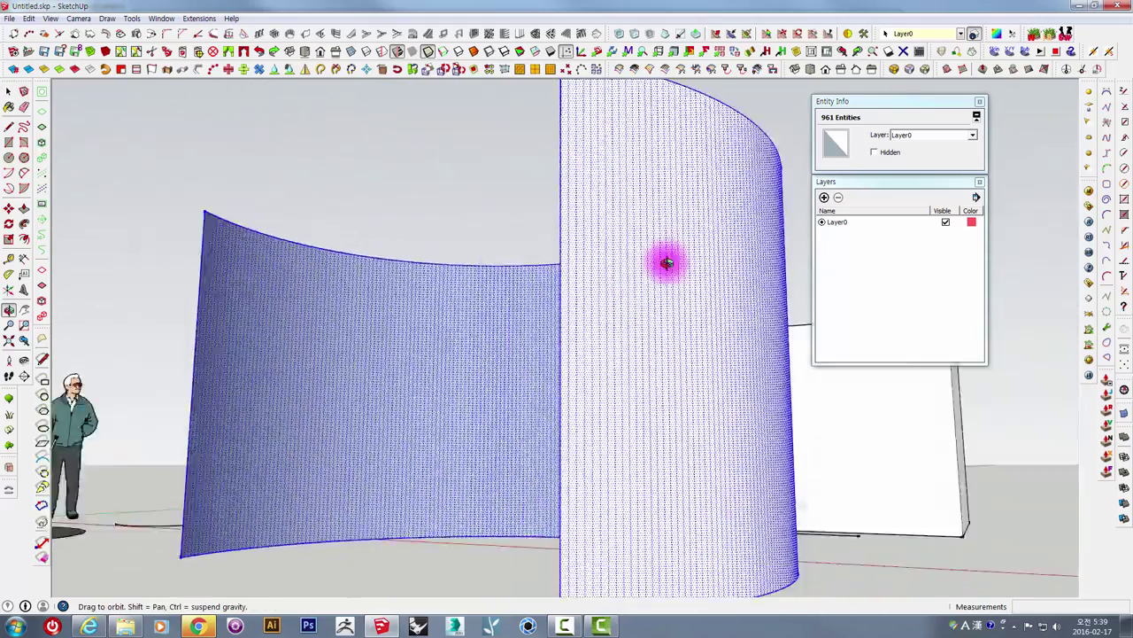
scroll(667, 262, "down", 5)
mouse_move(641, 316)
middle_mouse_down()
mouse_move(650, 397)
mouse_move(689, 511)
mouse_move(628, 417)
mouse_move(577, 399)
mouse_move(625, 355)
mouse_move(666, 357)
middle_mouse_up()
key("ctrl+z")
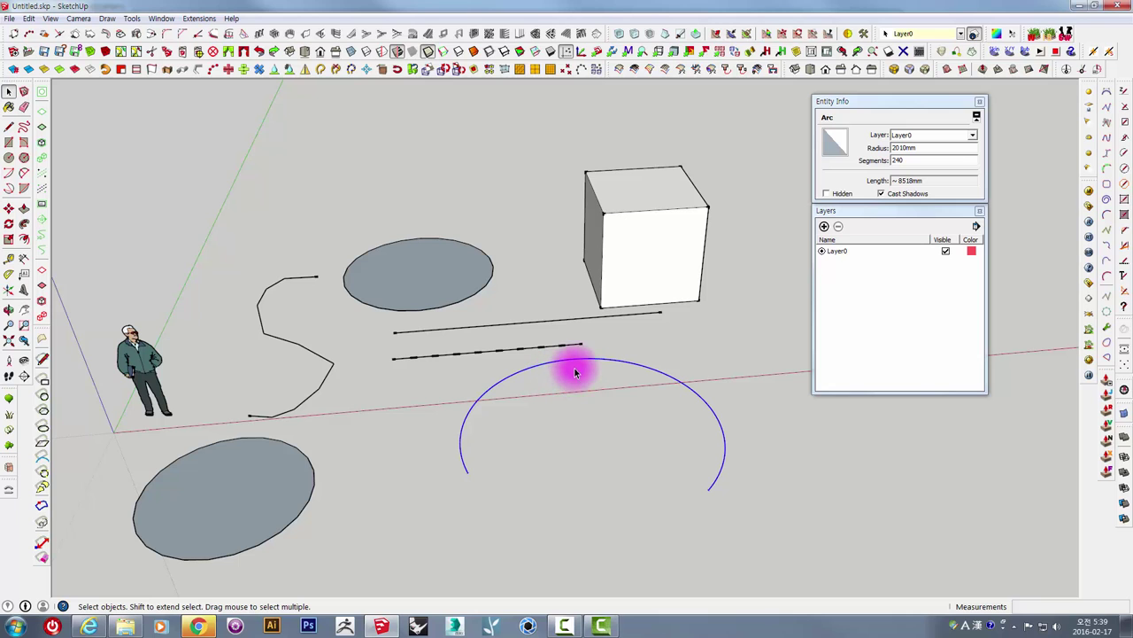
mouse_move(578, 364)
middle_mouse_down()
mouse_move(499, 372)
mouse_move(534, 371)
middle_mouse_up()
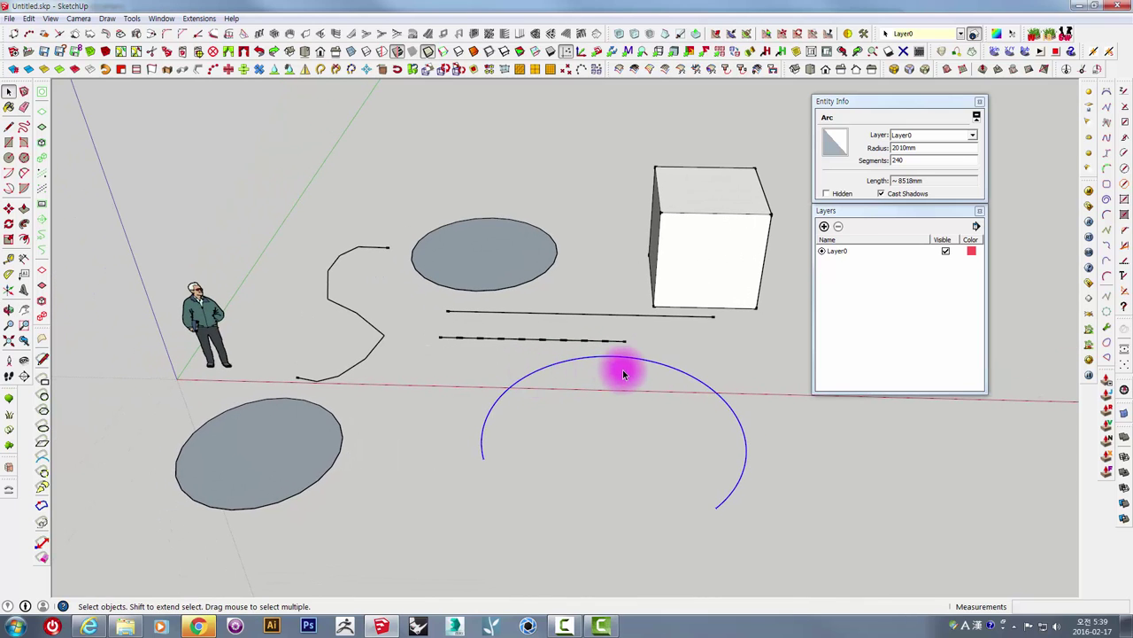
scroll(622, 373, "up", 2)
scroll(646, 345, "down", 3)
middle_click_drag(670, 322, 752, 293)
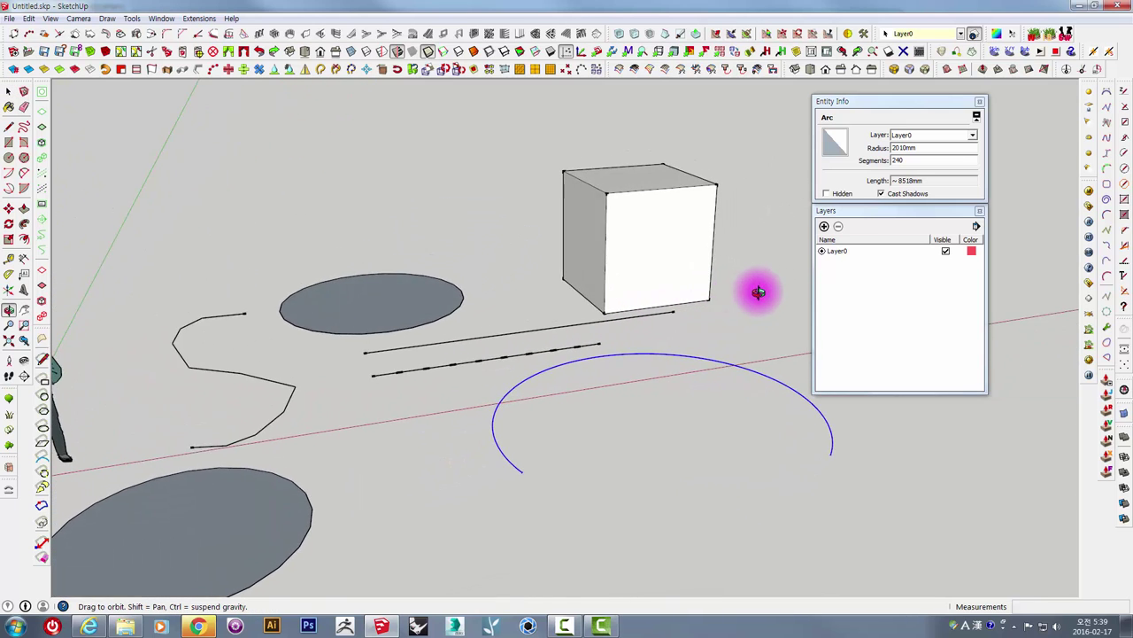
scroll(634, 379, "up", 3)
middle_click_drag(634, 379, 468, 443)
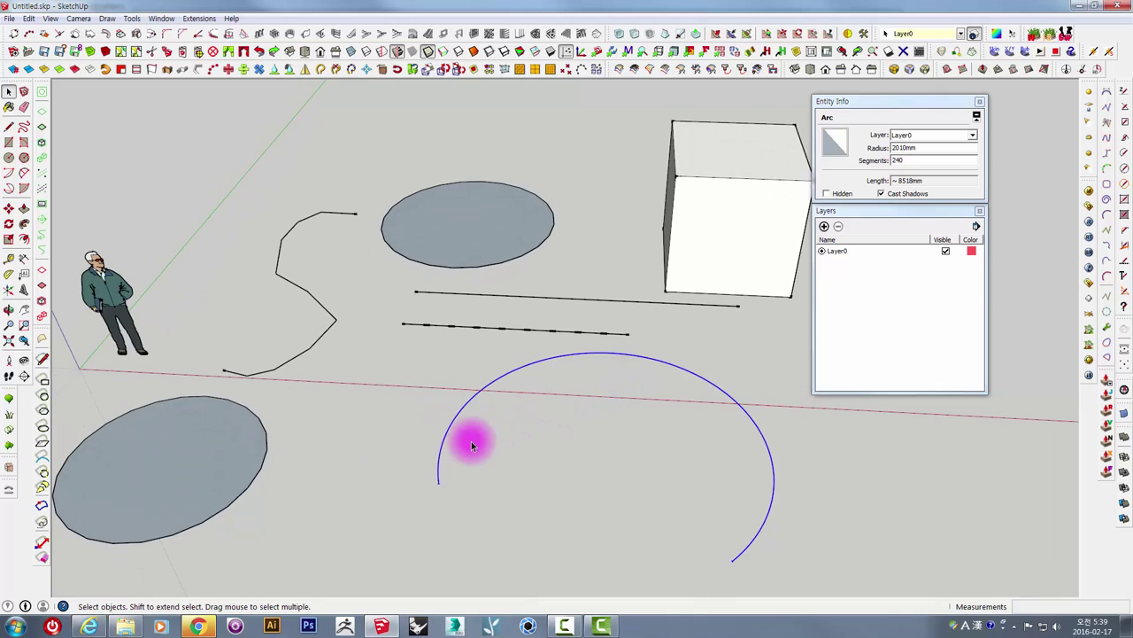
left_click(245, 409)
middle_click_drag(245, 407, 413, 397, "shift")
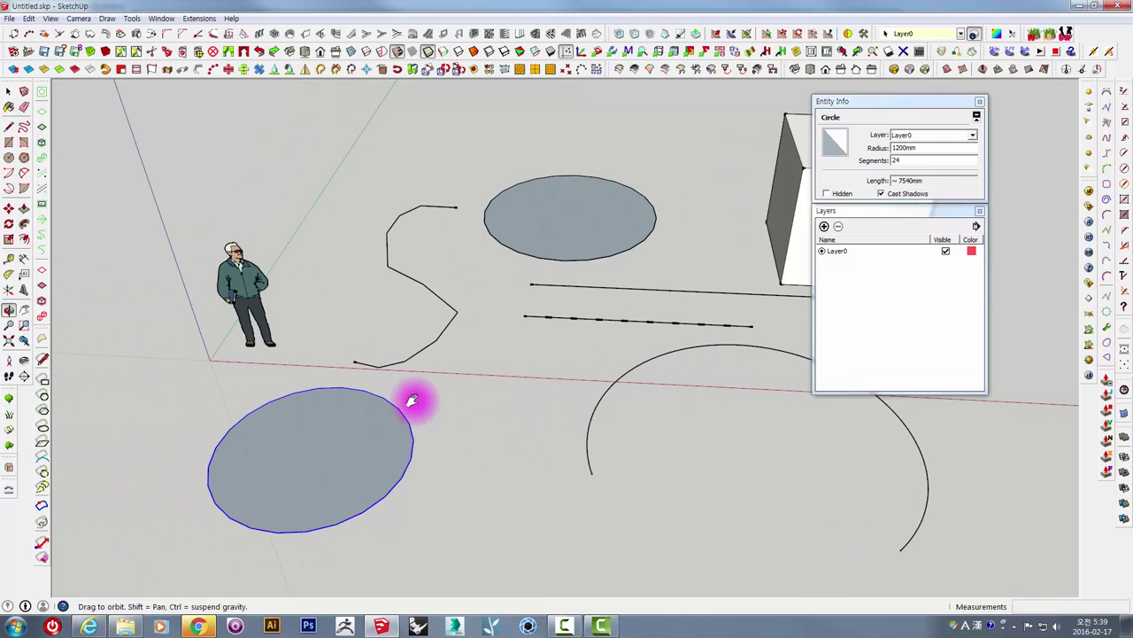
left_click_drag(919, 162, 819, 162)
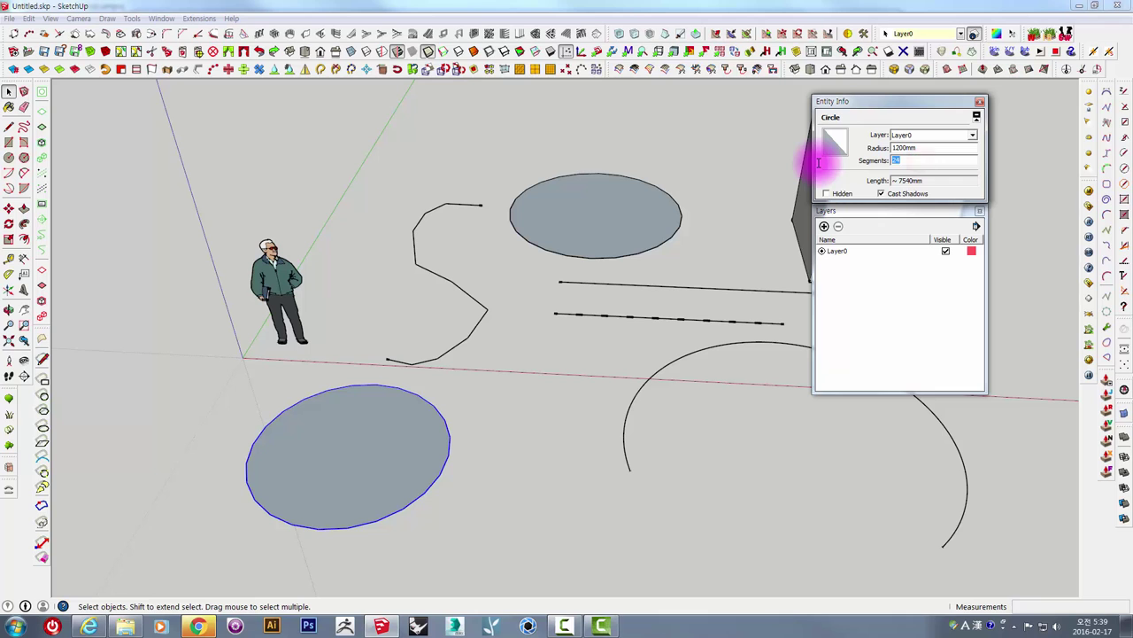
mouse_move(628, 362)
middle_mouse_down()
mouse_move(726, 310)
mouse_move(711, 335)
middle_mouse_up()
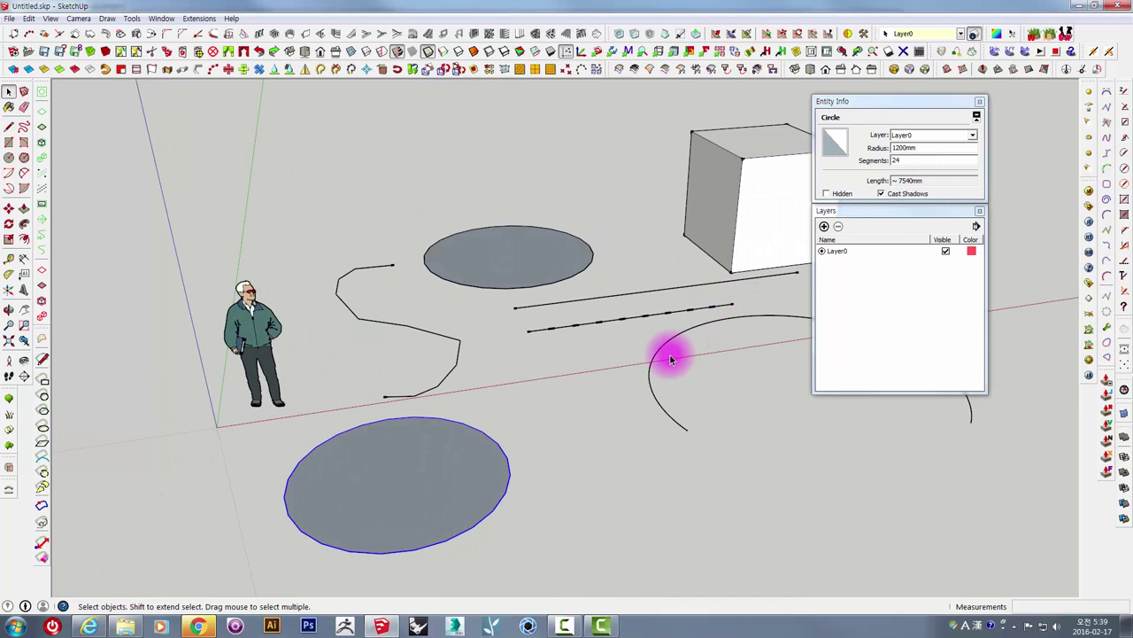
mouse_move(663, 366)
middle_mouse_down()
mouse_move(551, 387)
mouse_move(248, 374)
middle_mouse_up()
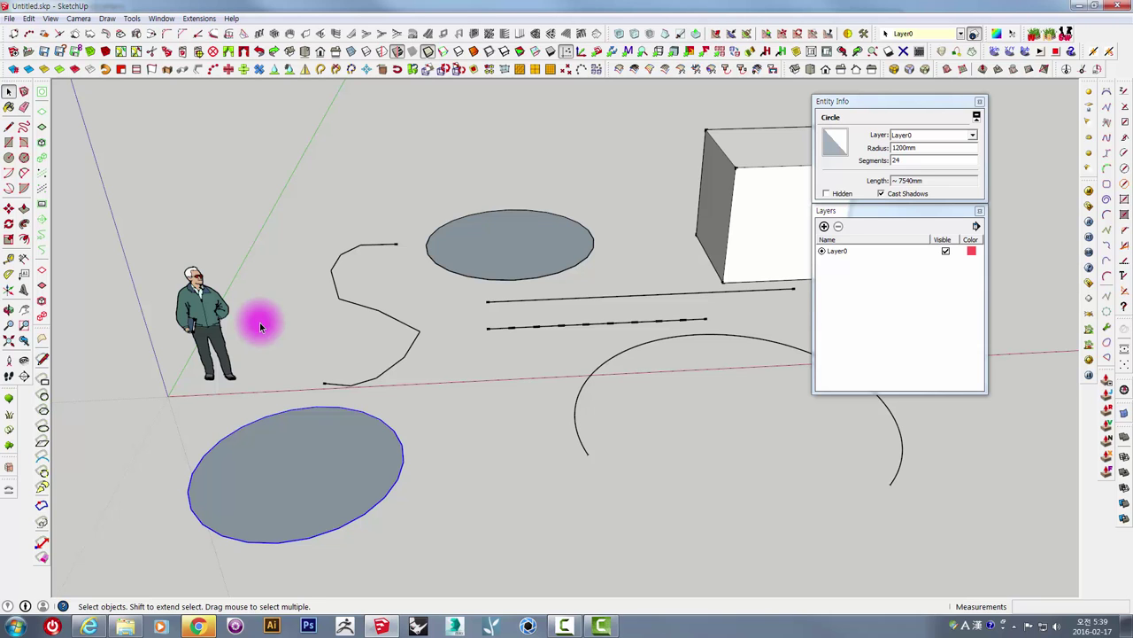
mouse_move(354, 293)
middle_mouse_down()
mouse_move(458, 243)
mouse_move(611, 212)
mouse_move(638, 189)
mouse_move(525, 245)
mouse_move(298, 397)
mouse_move(316, 374)
mouse_move(398, 431)
middle_mouse_up()
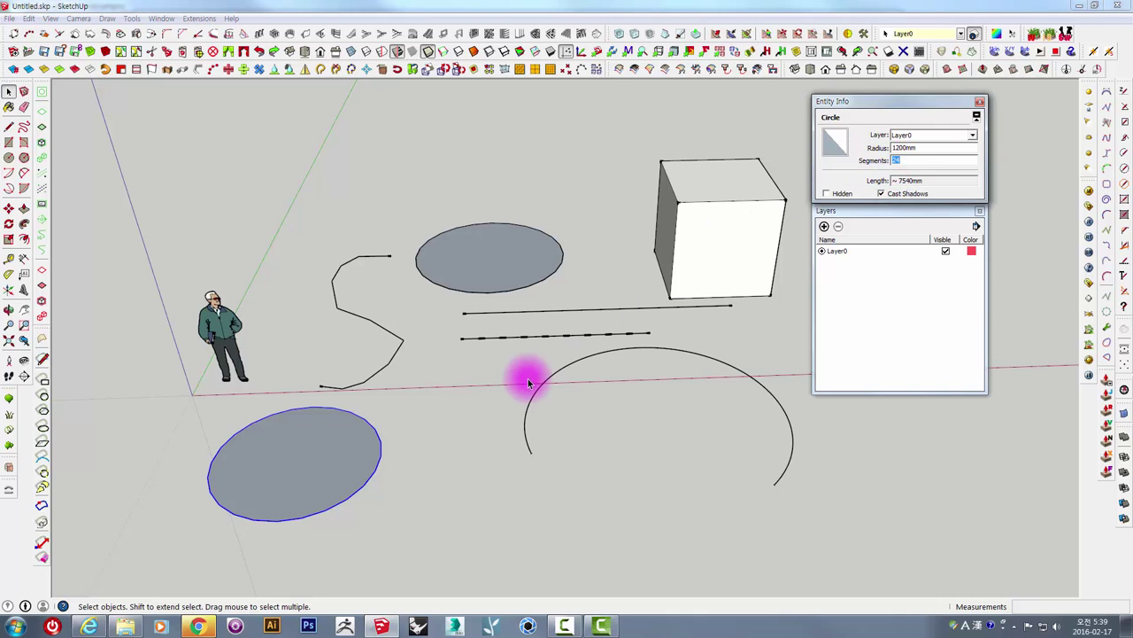
mouse_move(526, 375)
middle_mouse_down()
mouse_move(620, 303)
mouse_move(407, 456)
middle_mouse_up()
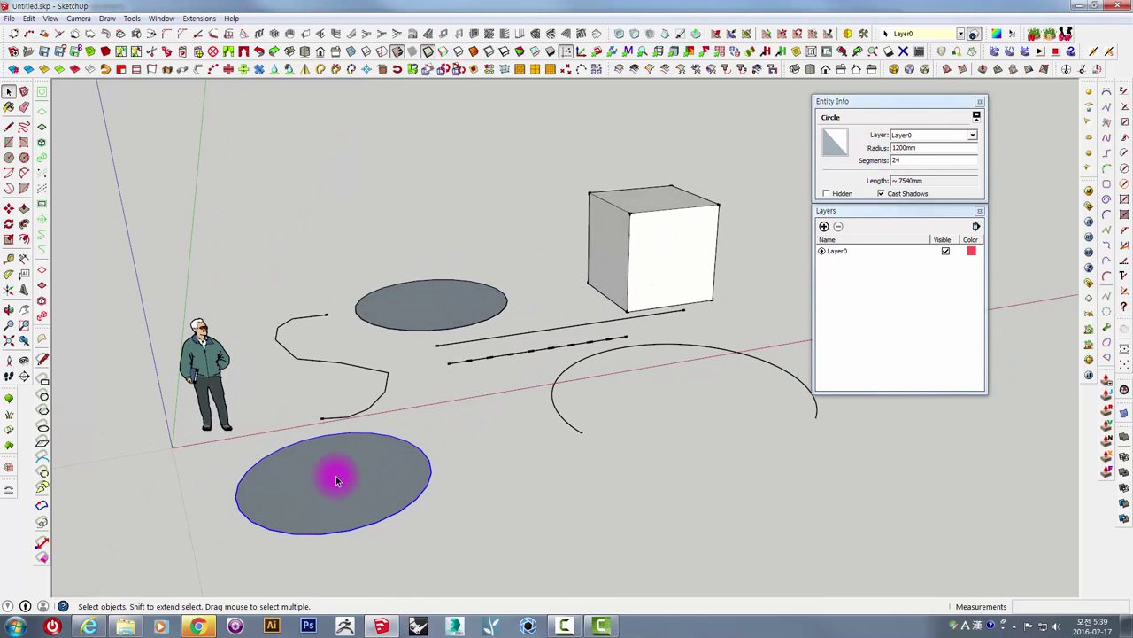
- Push/Pull the lower 1200mm circle up into a tall cylinder beside the figure
middle_click_drag(336, 480, 365, 478)
key("p")
left_click_drag(365, 477, 395, 257)
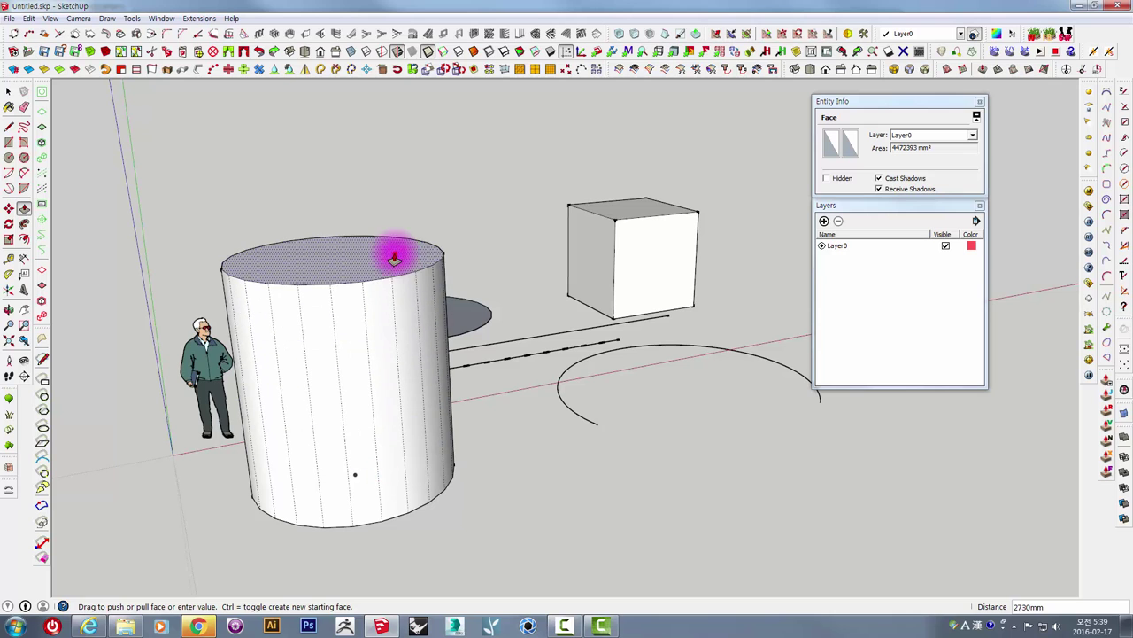
mouse_move(395, 256)
middle_mouse_down()
mouse_move(417, 304)
mouse_move(407, 289)
mouse_move(519, 296)
mouse_move(463, 258)
middle_mouse_up()
key("space")
- Inspect the cylinder's top edge, a side facet and the bottom edge in Entity Info
middle_click_drag(384, 220, 368, 345)
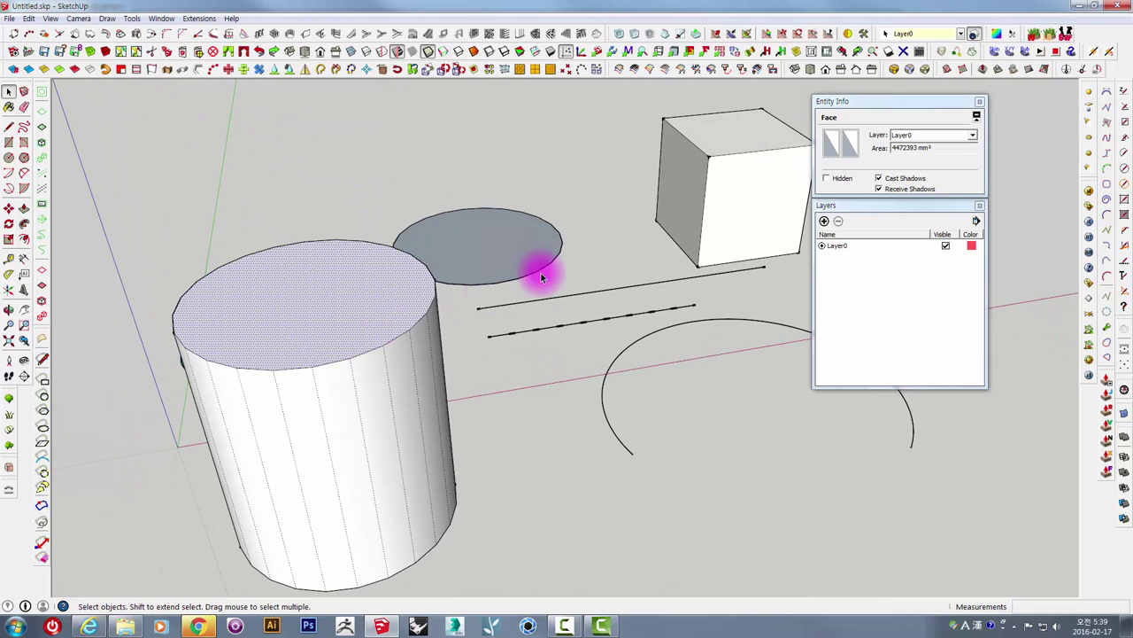
left_click(406, 329)
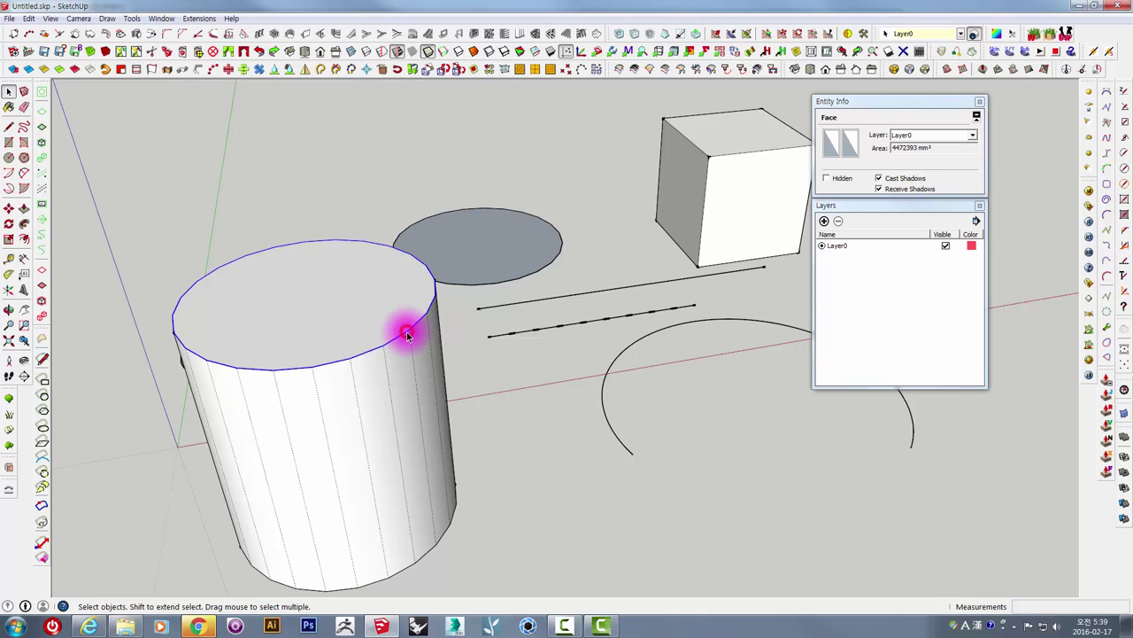
middle_click_drag(452, 343, 443, 347)
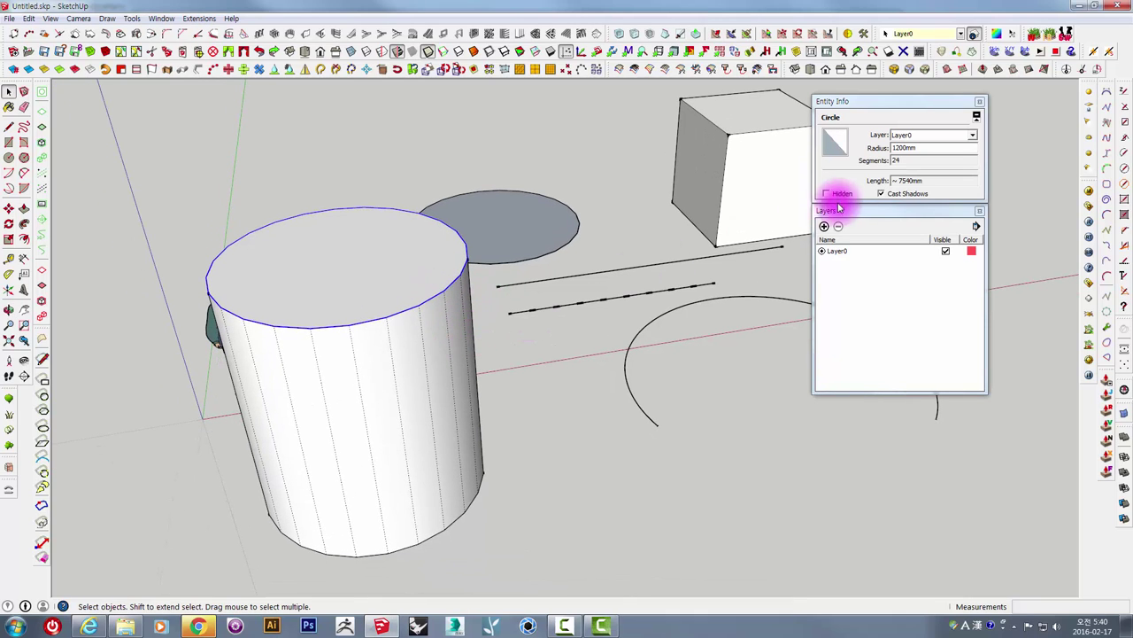
left_click(387, 418)
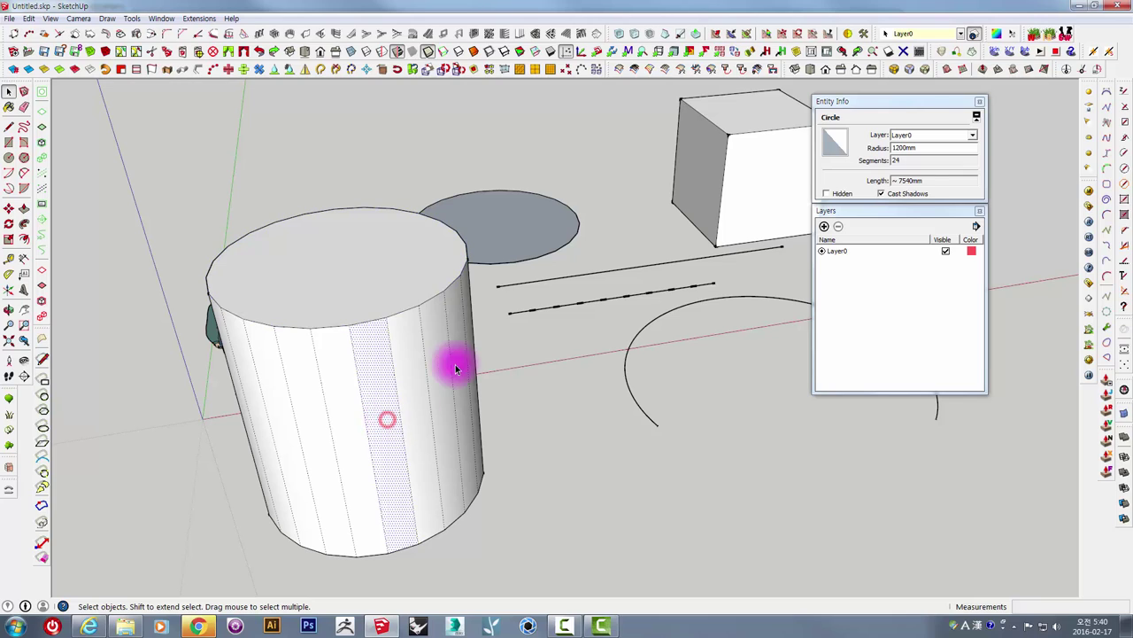
left_click(535, 275)
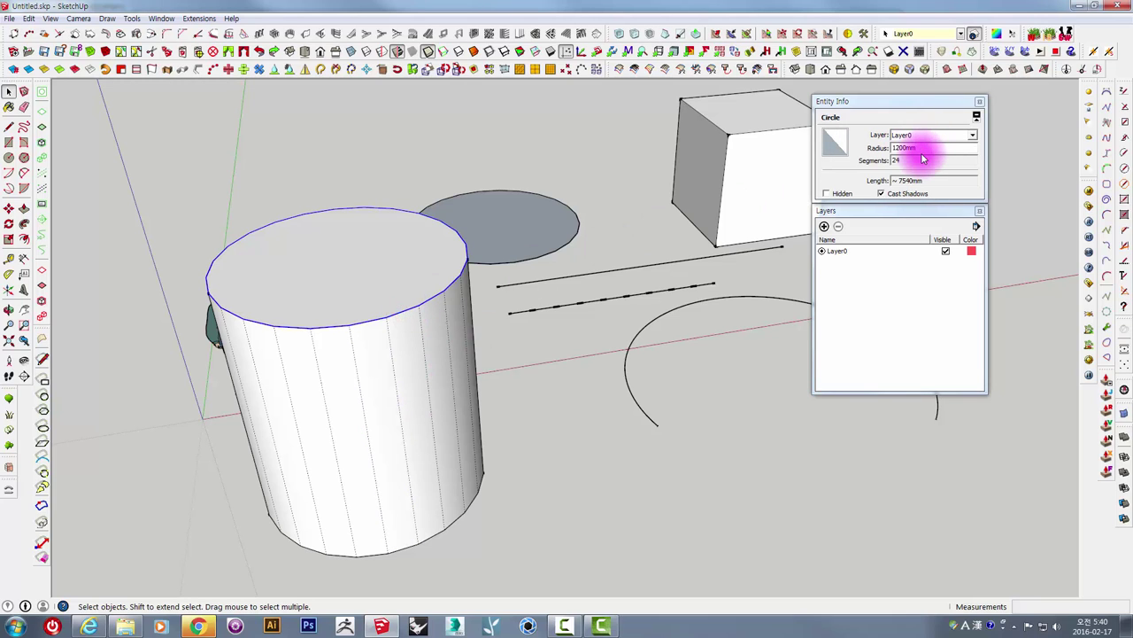
double_click(917, 159)
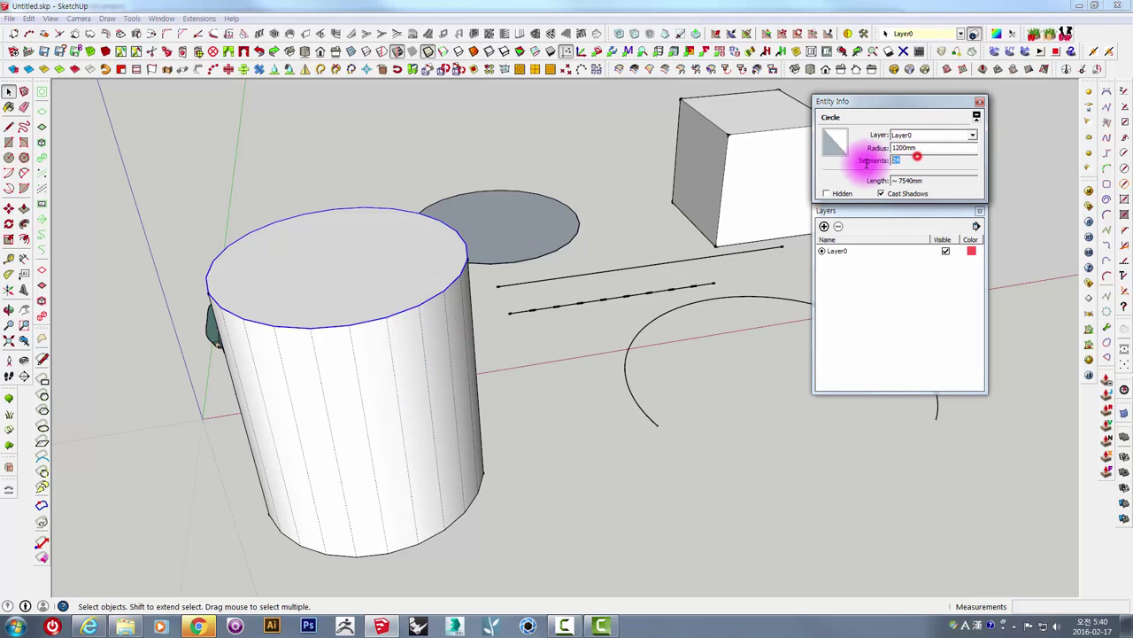
left_click(457, 526)
middle_click_drag(455, 501, 470, 385)
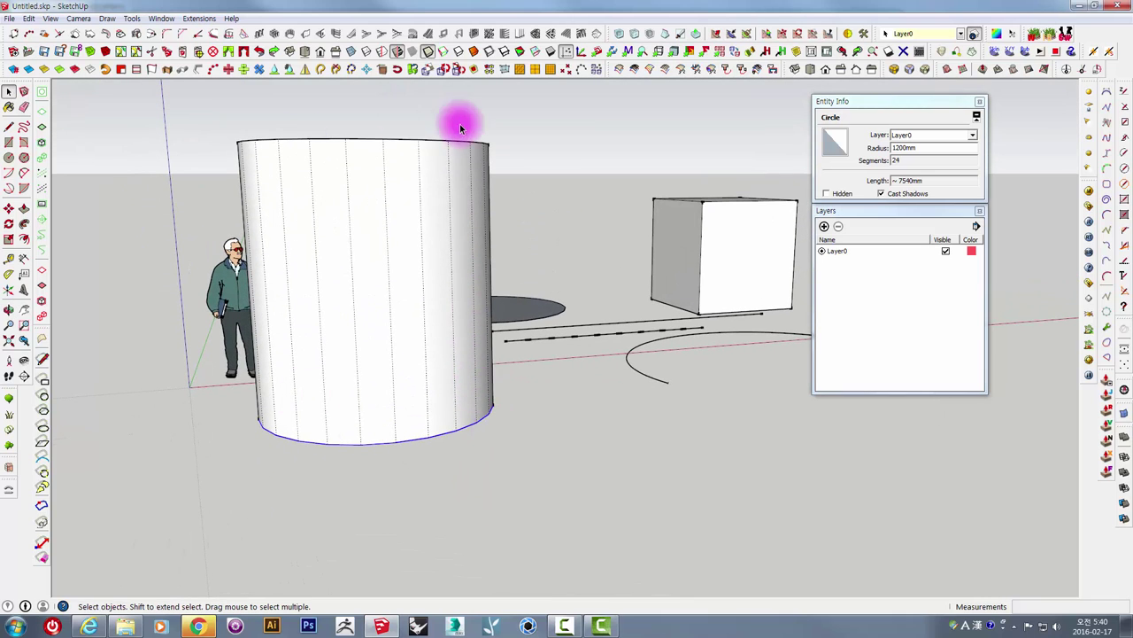
mouse_move(488, 238)
middle_mouse_down()
mouse_move(480, 302)
mouse_move(418, 253)
middle_mouse_up()
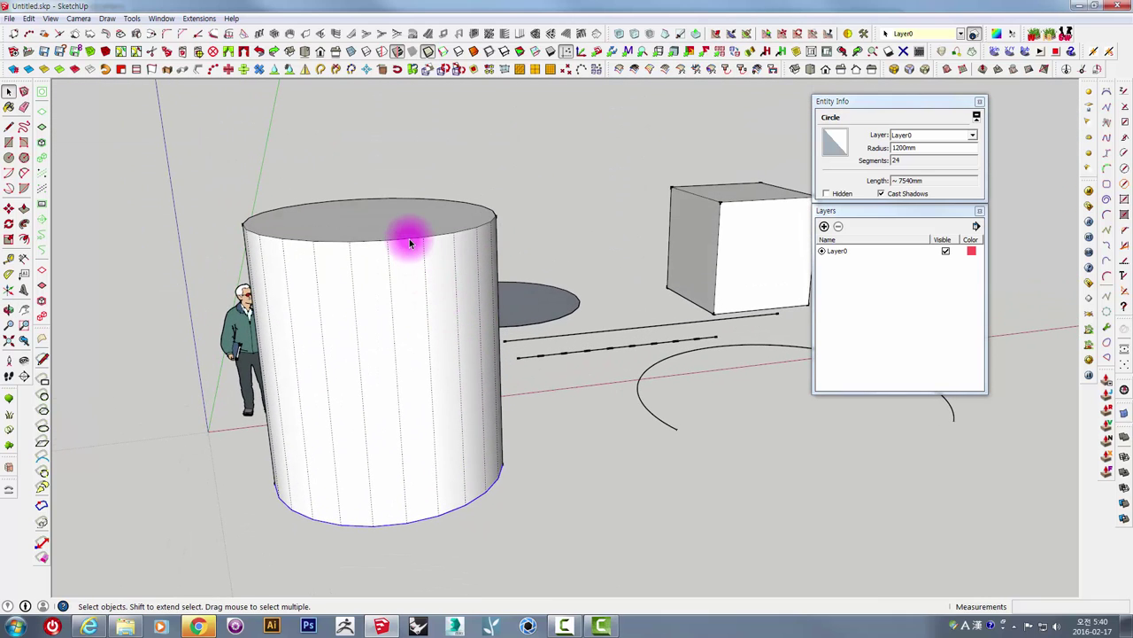
left_click(409, 239)
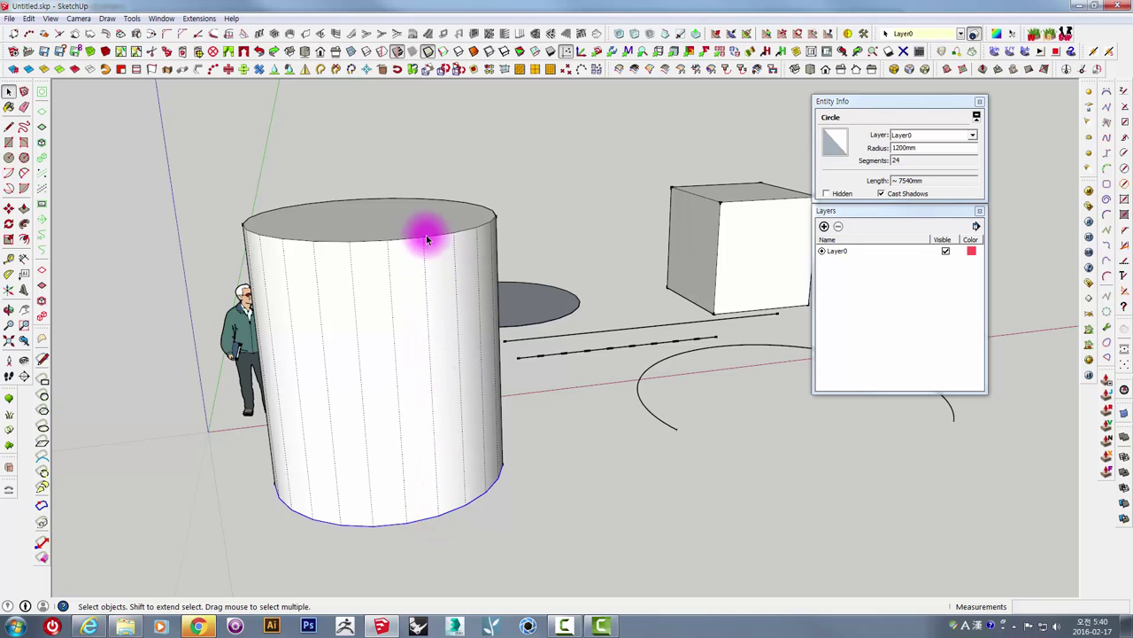
- Turn off hidden-edge display and select the whole cylinder
left_click(51, 18)
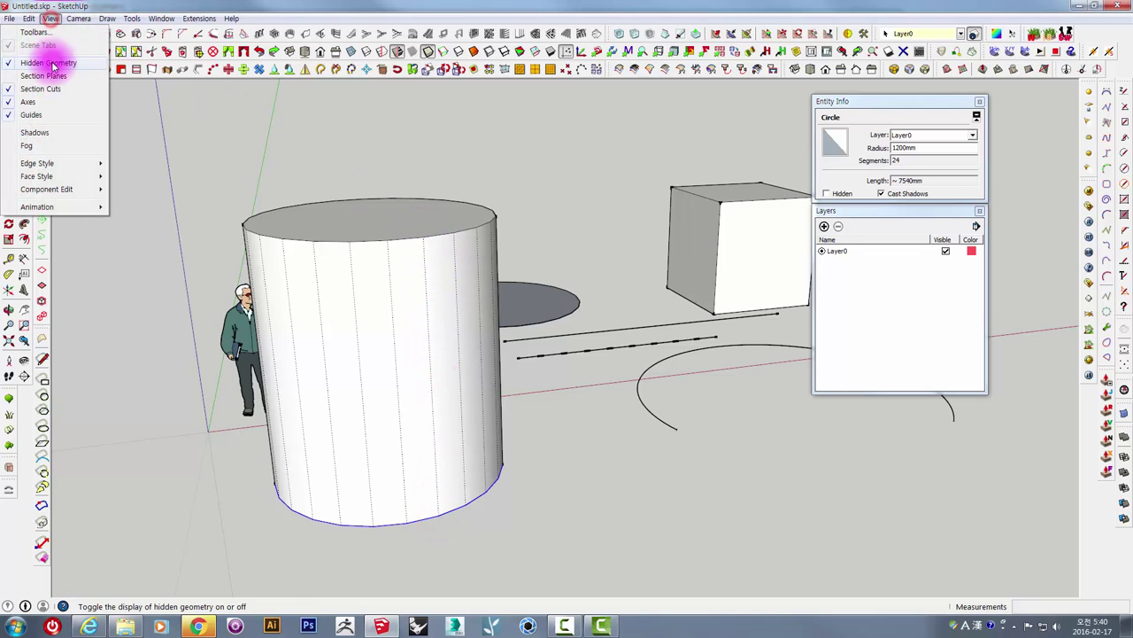
left_click(45, 56)
middle_click_drag(358, 245, 396, 272)
triple_click(396, 273)
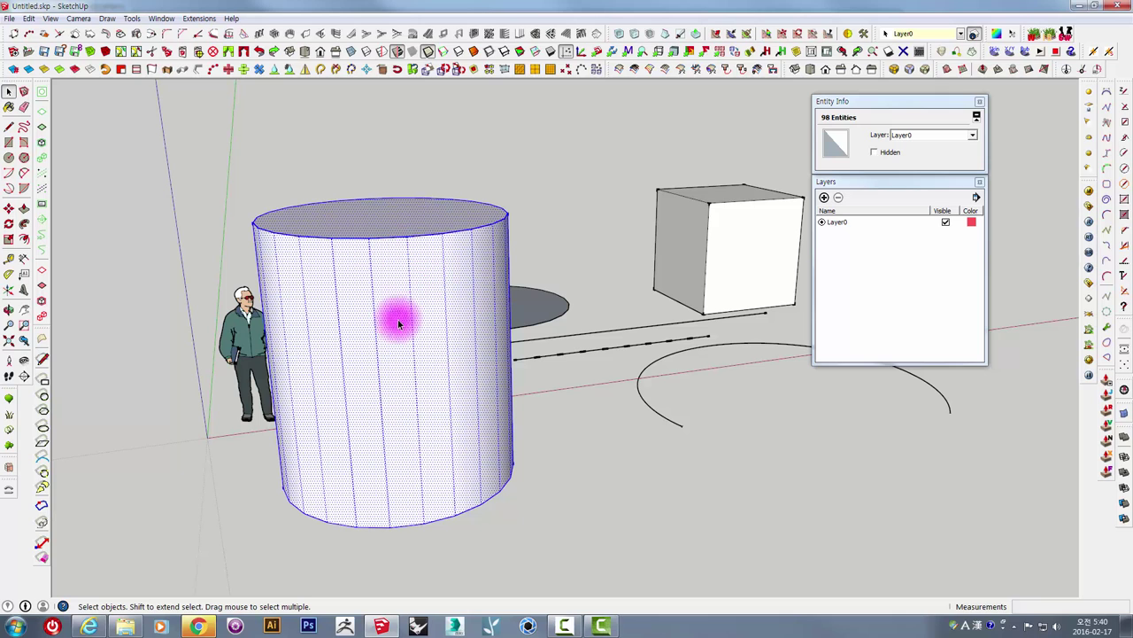
mouse_move(478, 377)
middle_mouse_down()
mouse_move(451, 266)
mouse_move(413, 248)
mouse_move(401, 258)
middle_mouse_up()
left_click(436, 176)
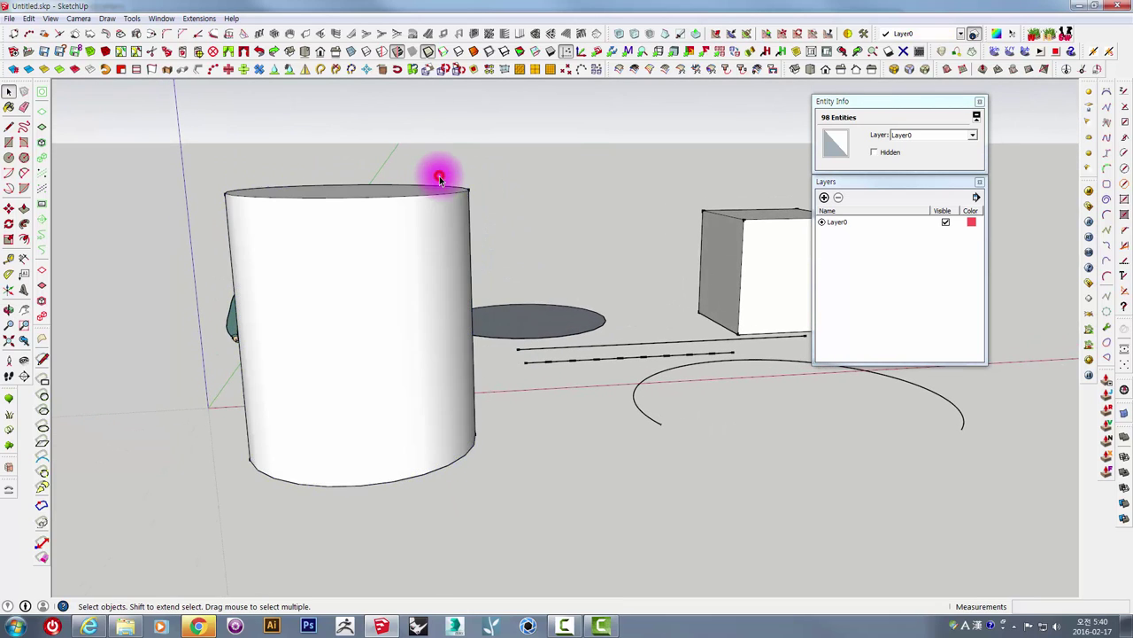
- Set the cylinder's top circle radius to 4200mm, widening it into a cone
left_click(433, 196)
middle_click_drag(433, 201, 435, 286)
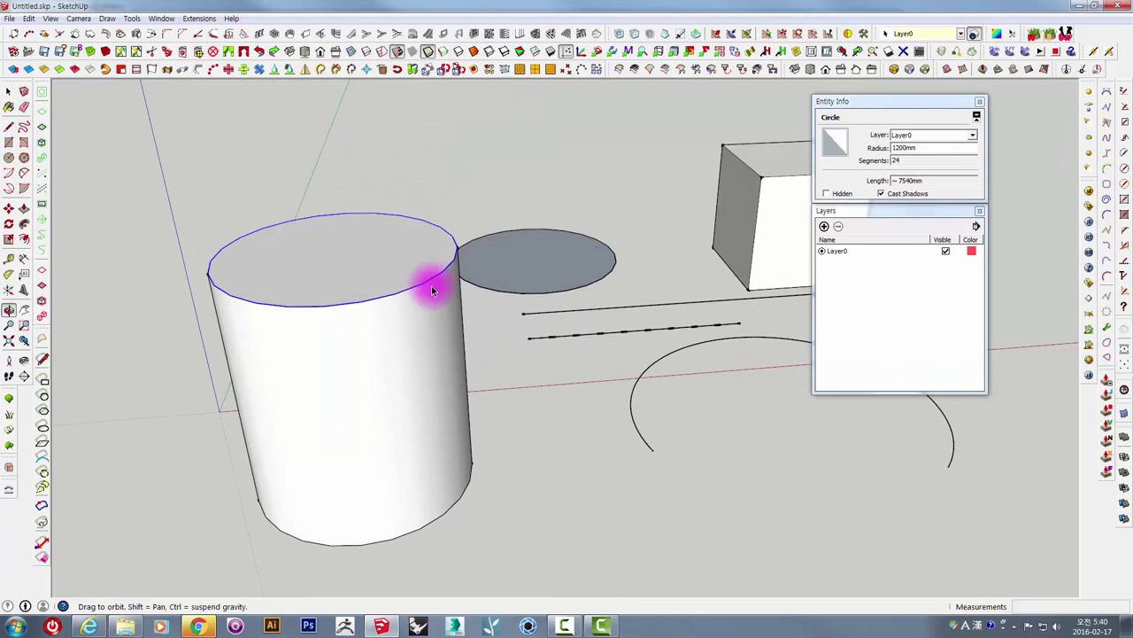
double_click(912, 159)
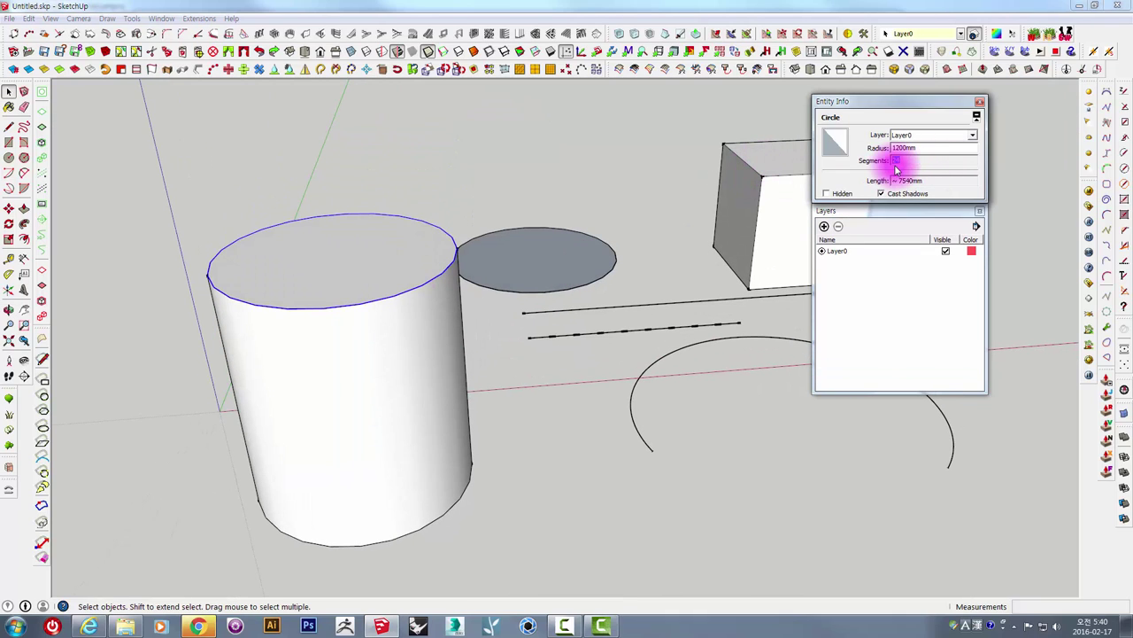
left_click_drag(917, 160, 835, 163)
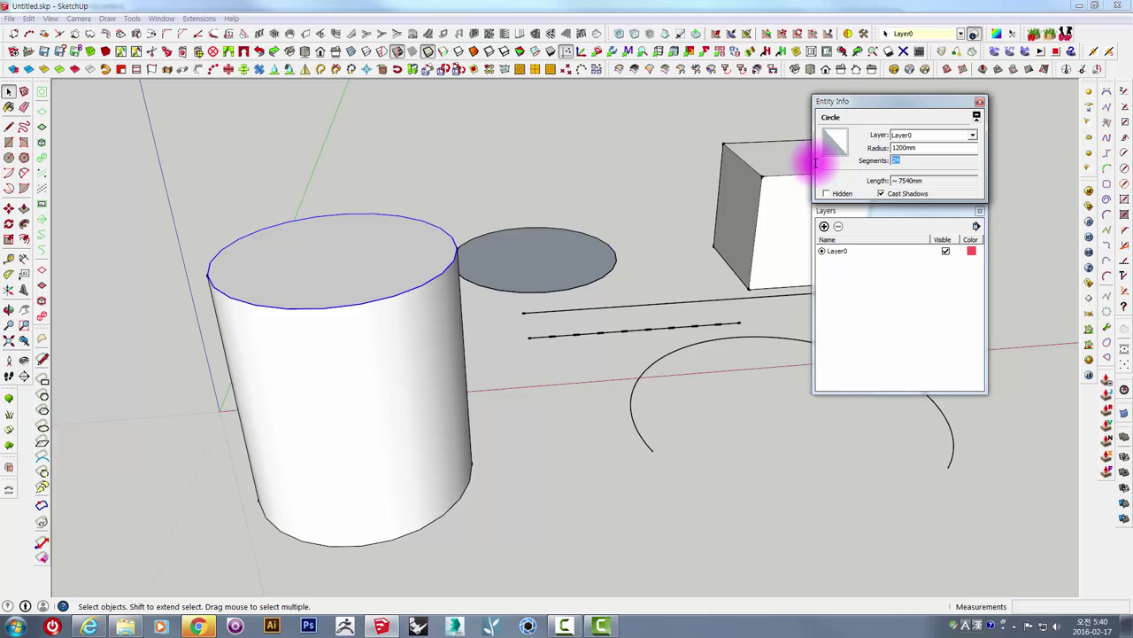
mouse_move(670, 212)
middle_mouse_down()
mouse_move(549, 319)
mouse_move(600, 233)
middle_mouse_up()
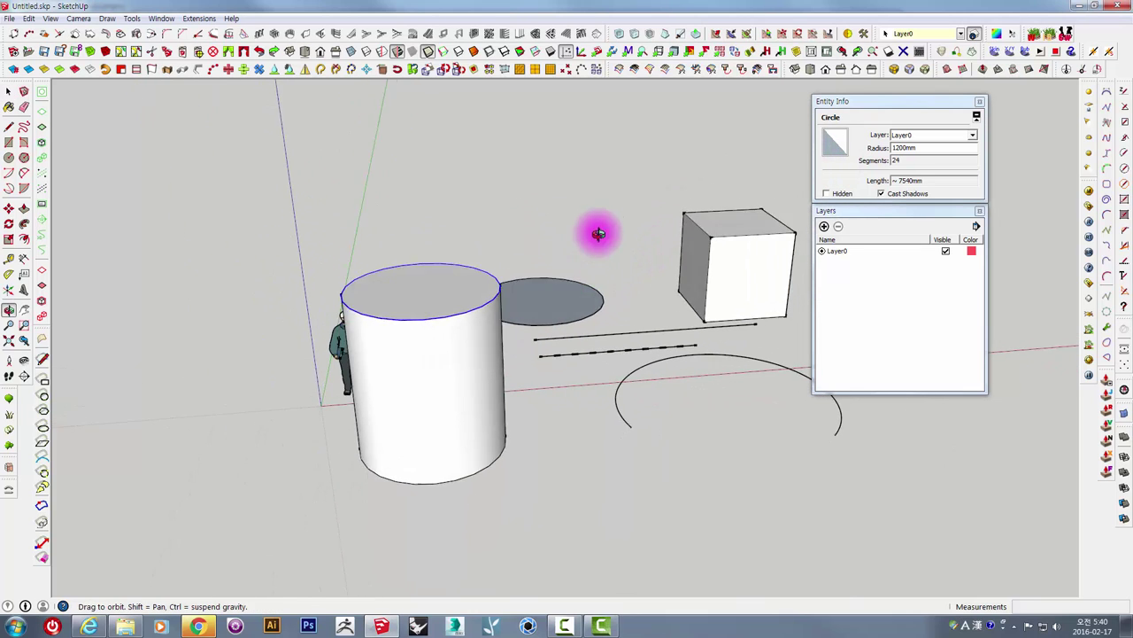
left_click(896, 147)
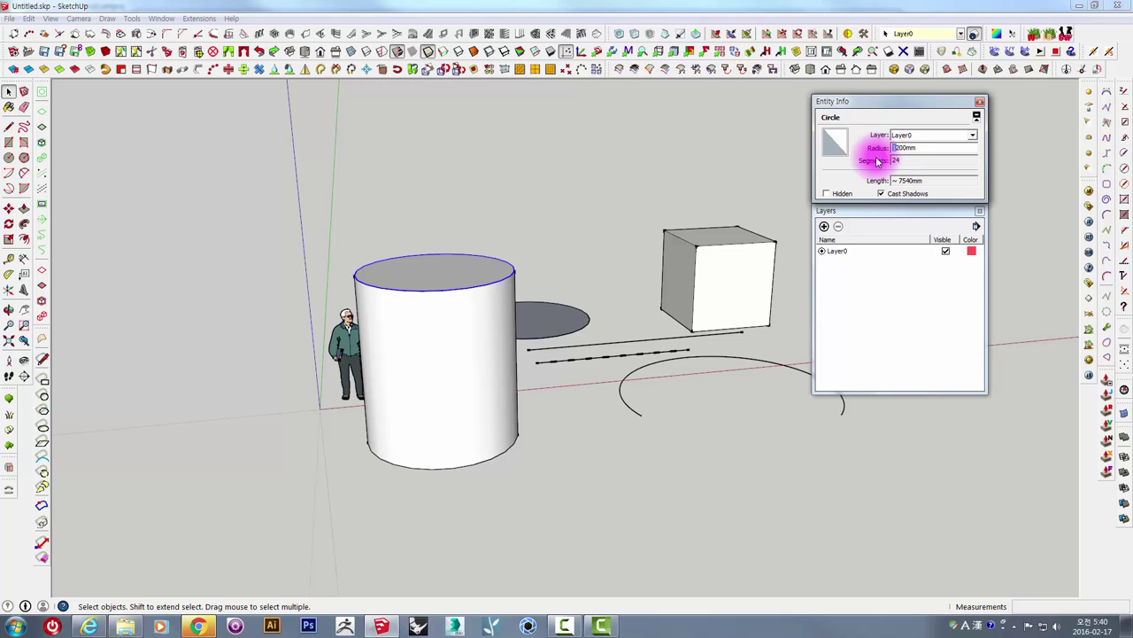
type("4")
key("Return")
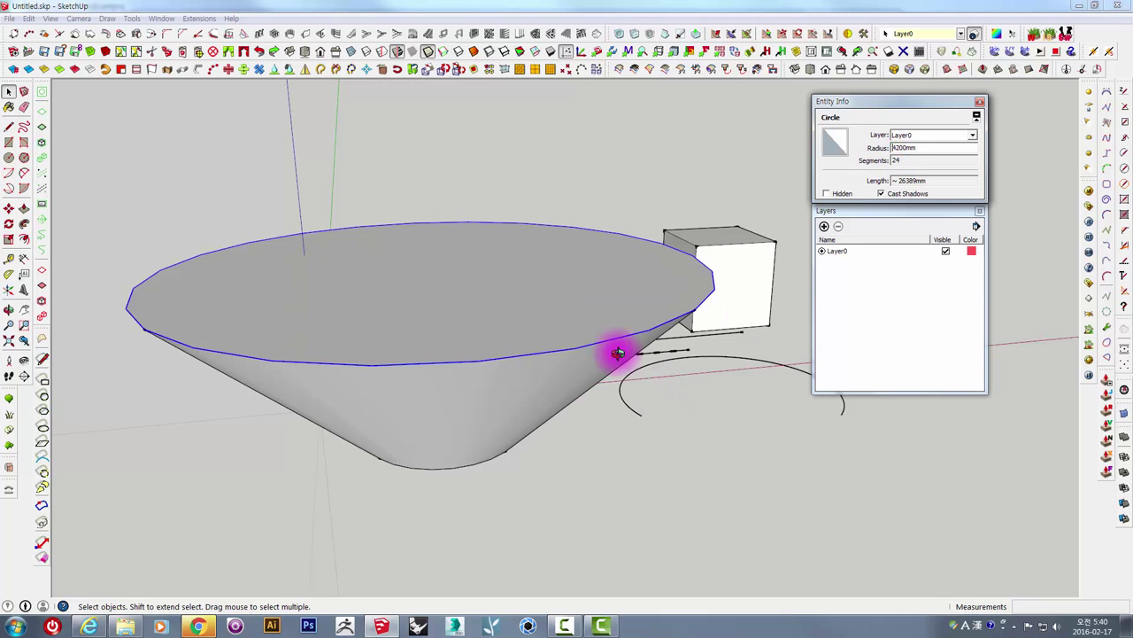
- Select the entire cone and remove it from the model
mouse_move(615, 355)
middle_mouse_down()
mouse_move(434, 233)
mouse_move(518, 464)
middle_mouse_up()
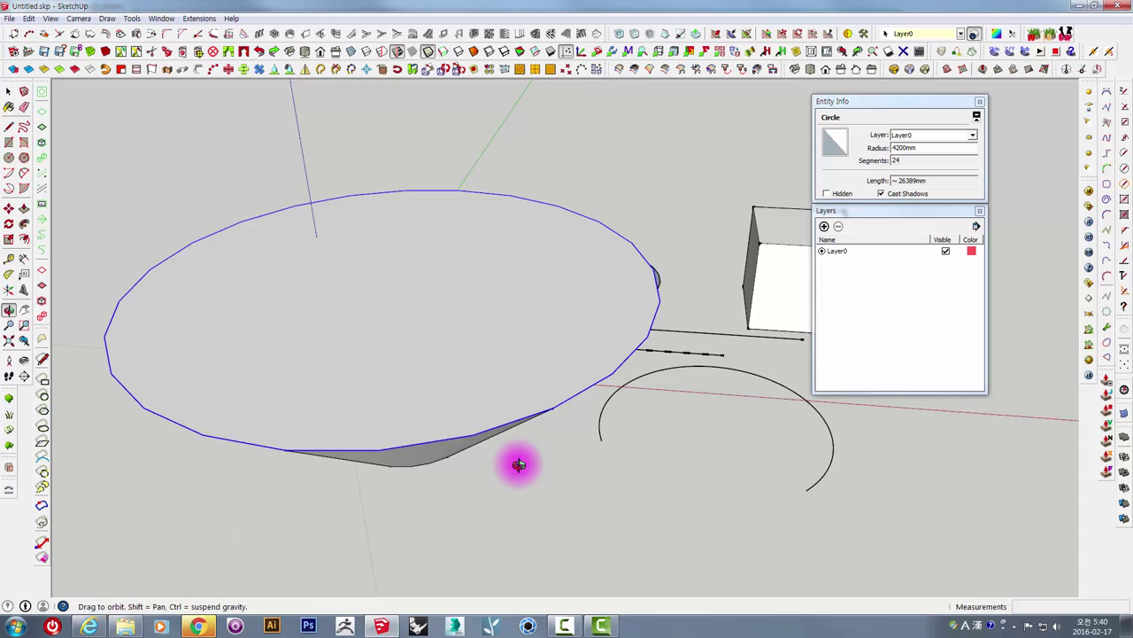
triple_click(536, 319)
key("ctrl+z")
- Select the oval face and read its 7137989 mm² area
left_click(714, 321)
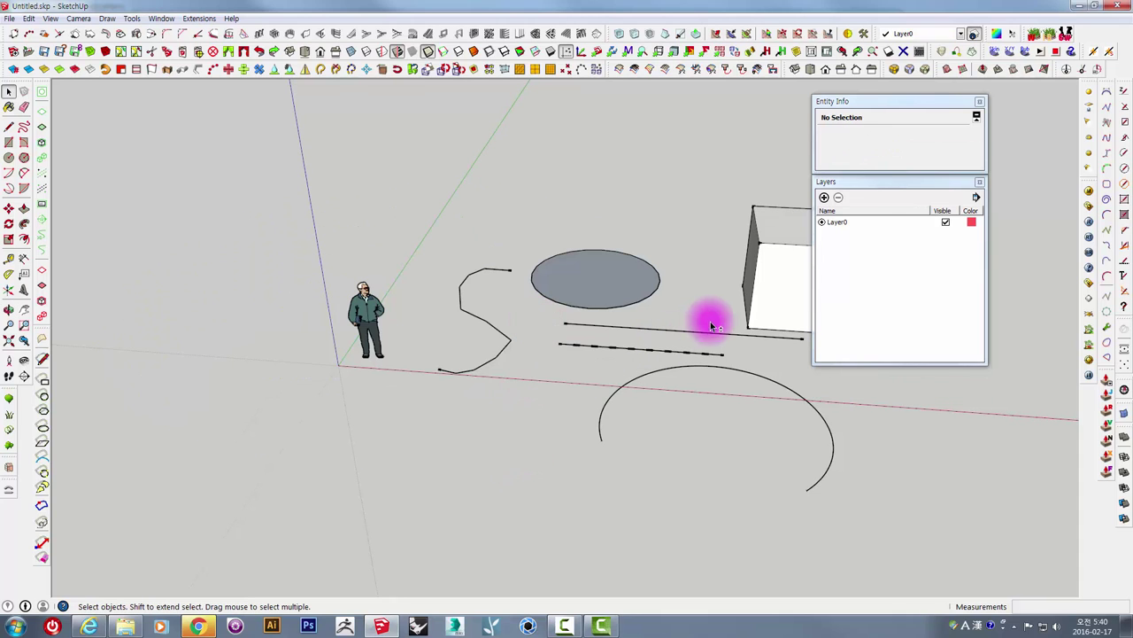
mouse_move(714, 322)
middle_mouse_down()
mouse_move(547, 311)
mouse_move(645, 303)
mouse_move(514, 254)
middle_mouse_up()
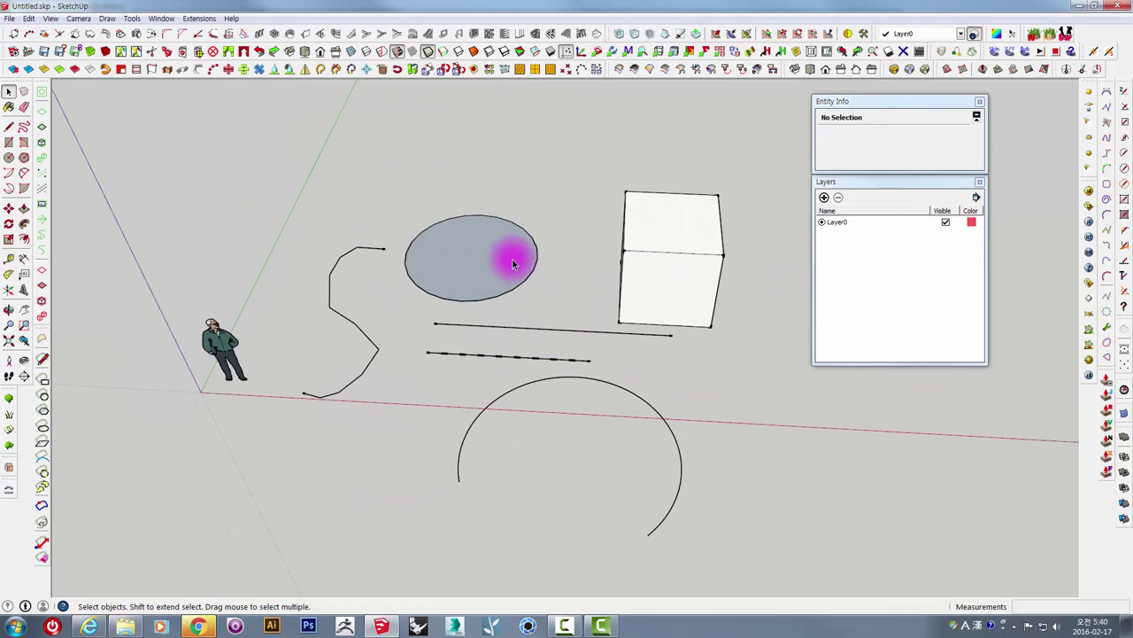
scroll(511, 253, "up", 2)
left_click(508, 253)
scroll(508, 254, "up", 3)
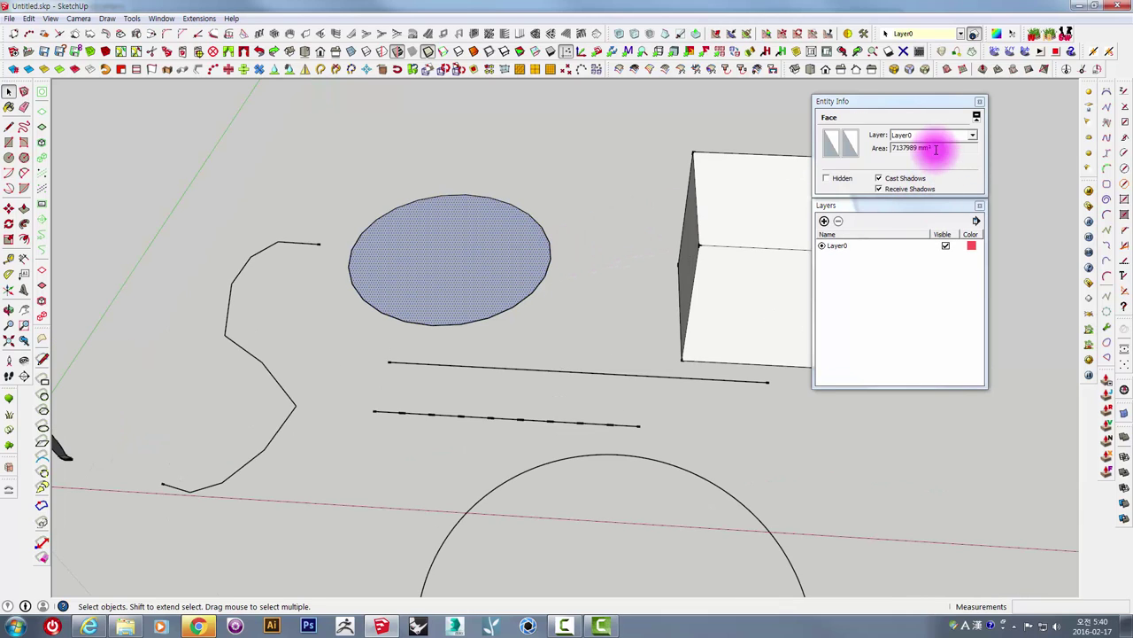
middle_click_drag(643, 262, 614, 233)
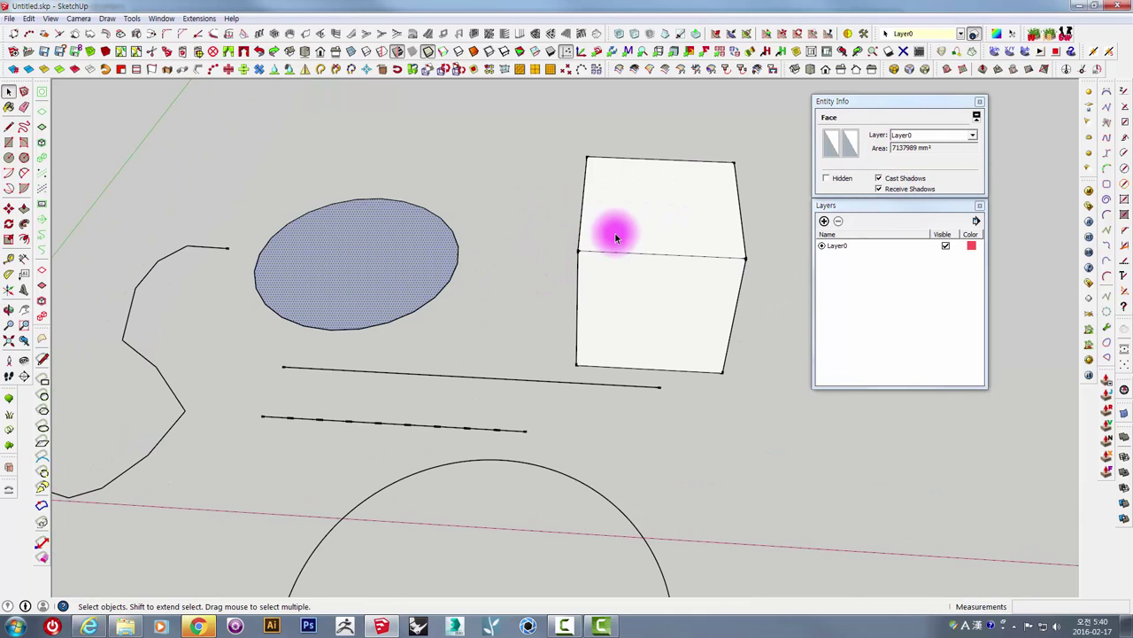
triple_click(670, 197)
left_click(659, 145)
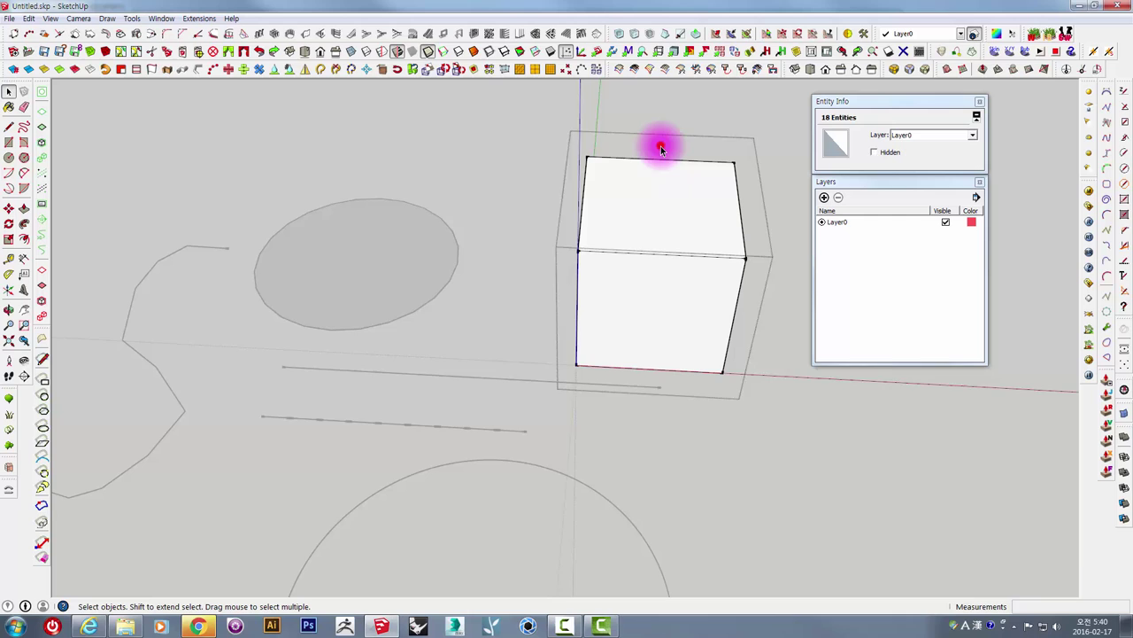
left_click(650, 197)
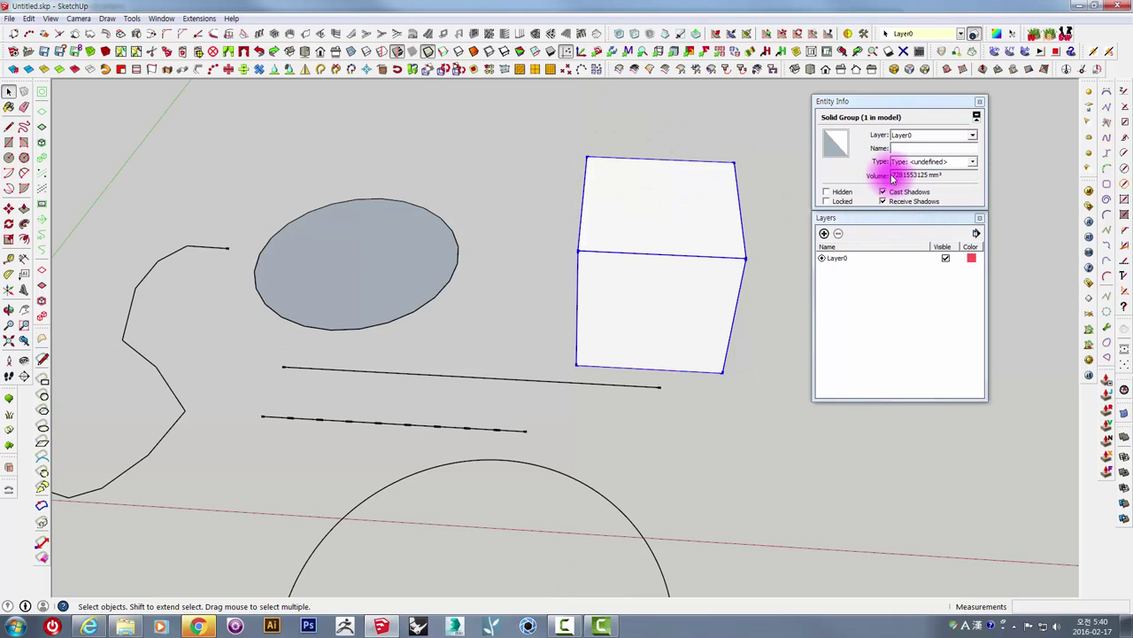
mouse_move(602, 257)
middle_mouse_down()
mouse_move(634, 298)
mouse_move(607, 366)
mouse_move(615, 342)
mouse_move(663, 293)
mouse_move(702, 284)
mouse_move(576, 395)
middle_mouse_up()
scroll(511, 367, "up", 2)
- Box-select the lower line's nine edges and Weld them into one curve
scroll(366, 321, "up", 1)
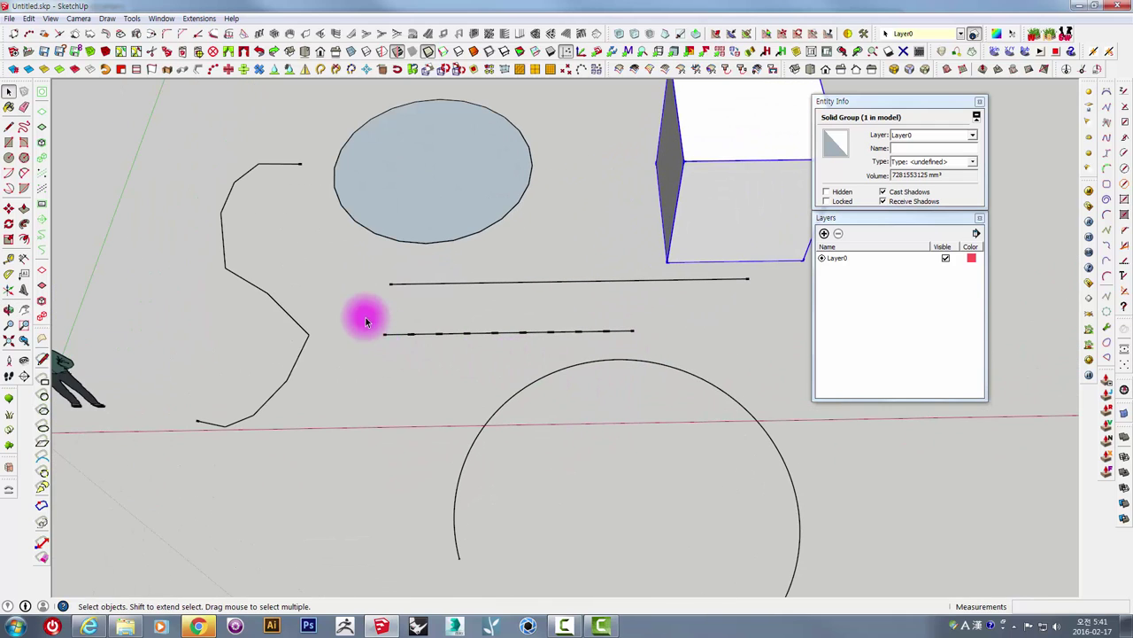
left_click_drag(366, 320, 708, 367)
left_click(615, 319)
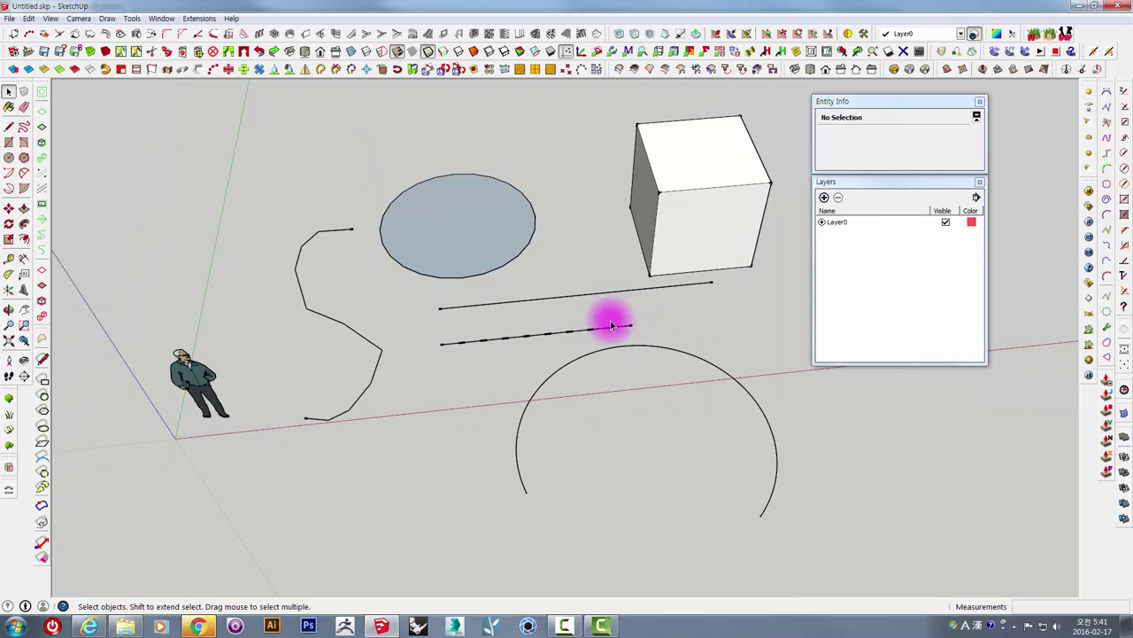
mouse_move(611, 326)
middle_mouse_down()
mouse_move(506, 334)
mouse_move(505, 354)
middle_mouse_up()
left_click_drag(398, 307, 733, 360)
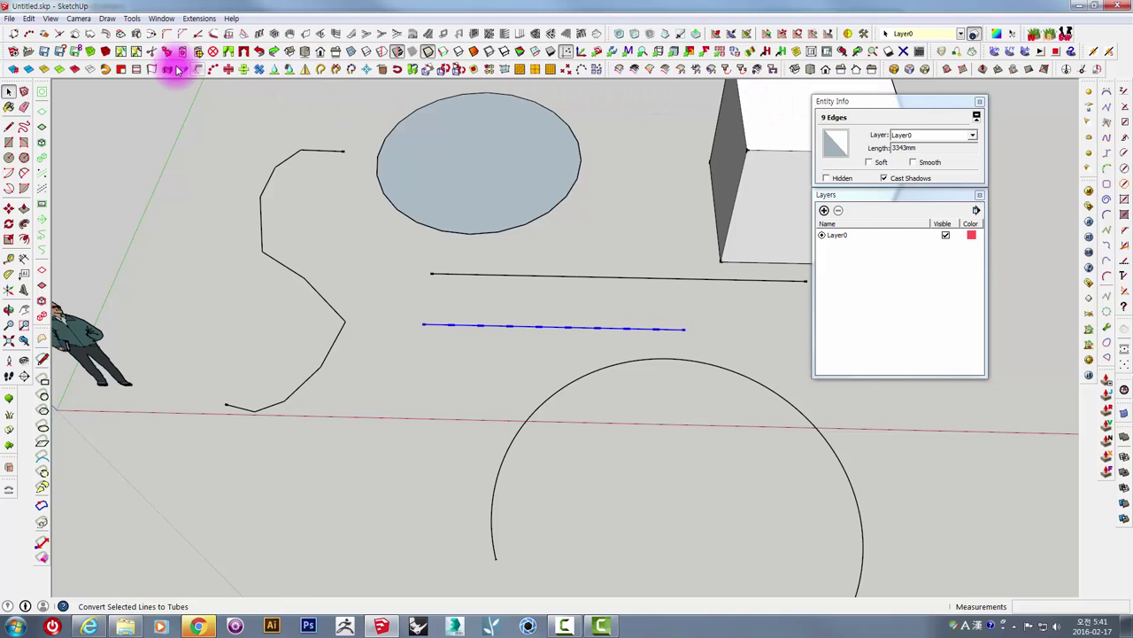
left_click(325, 73)
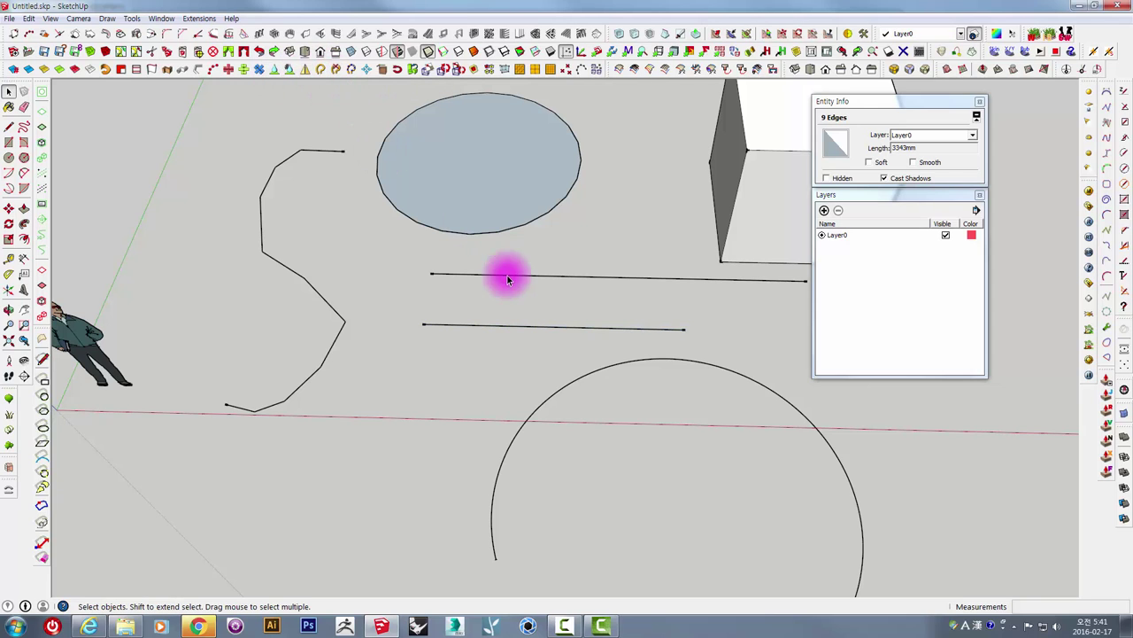
- Check the upper line's 5000mm length and the joined lower curve's segment details
middle_click_drag(506, 272, 522, 392)
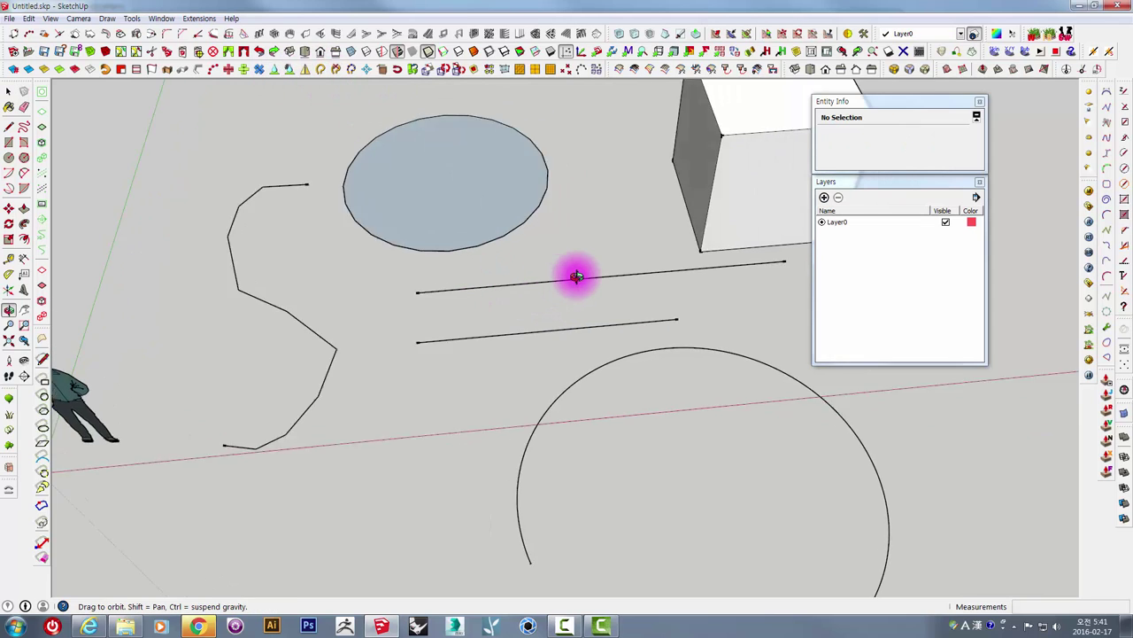
left_click(497, 306)
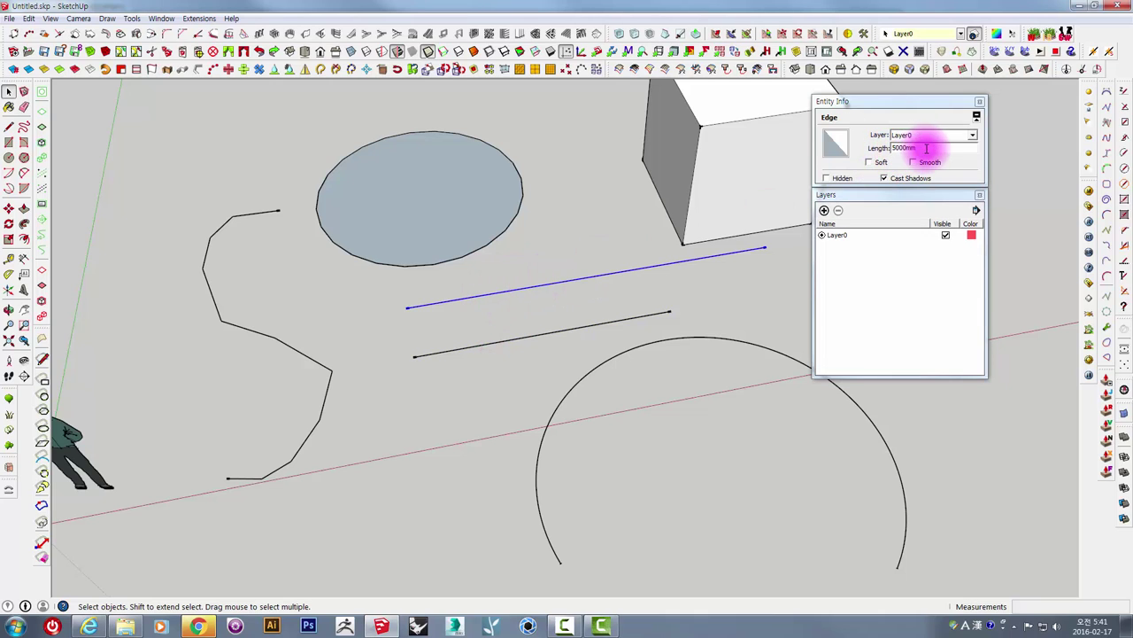
left_click(926, 147)
left_click(561, 337)
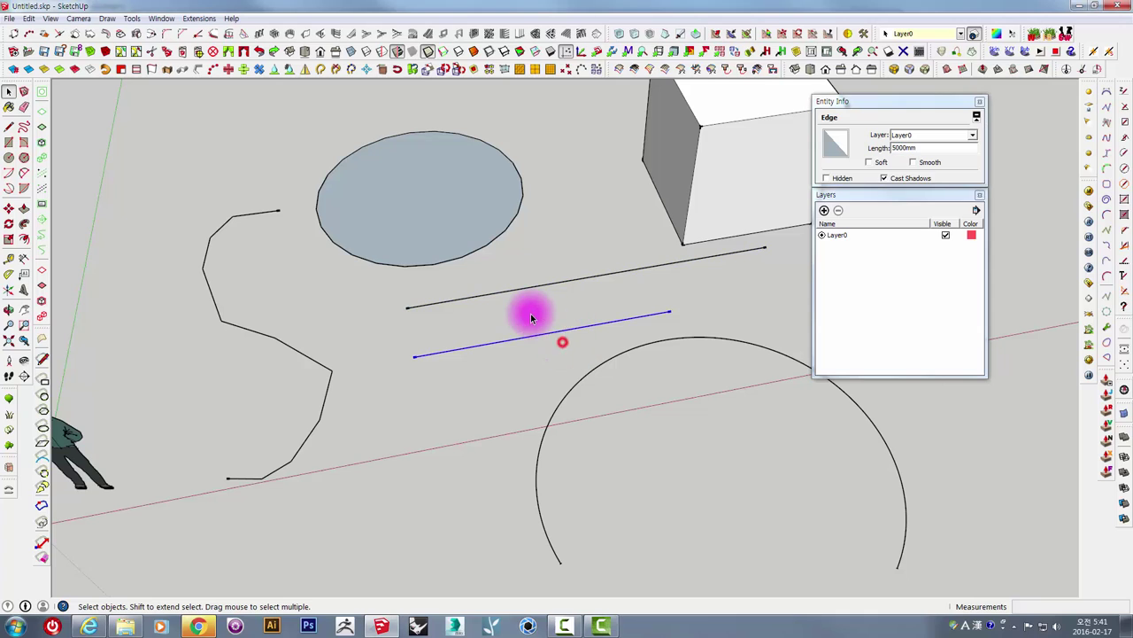
left_click(903, 149)
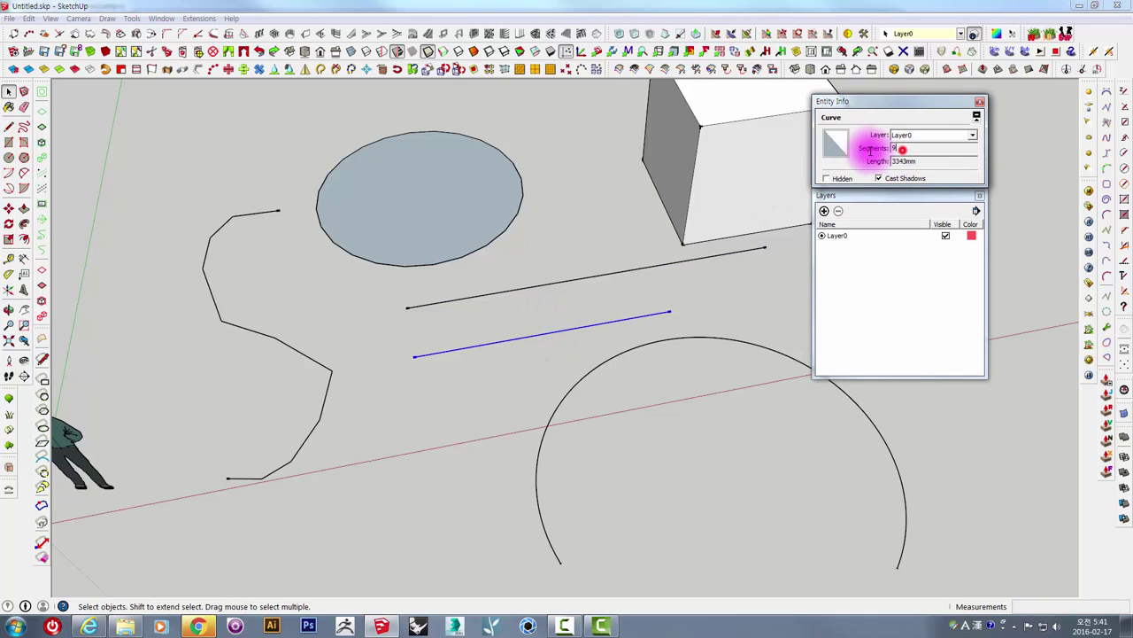
left_click(268, 342)
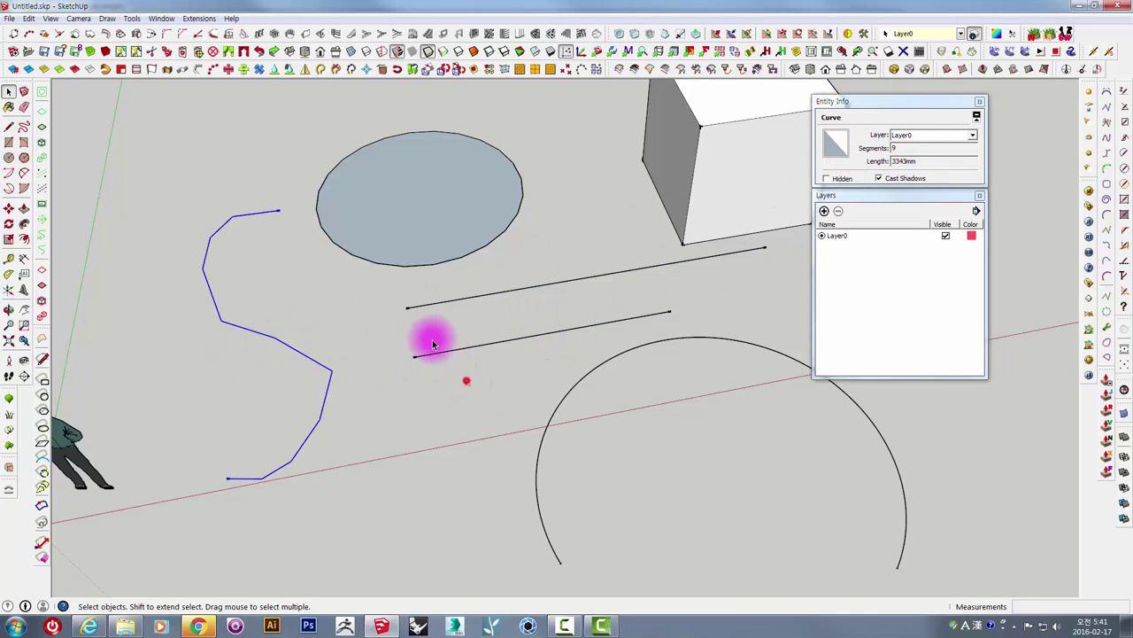
left_click(443, 351)
mouse_move(485, 370)
middle_mouse_down()
mouse_move(717, 256)
mouse_move(584, 358)
middle_mouse_up()
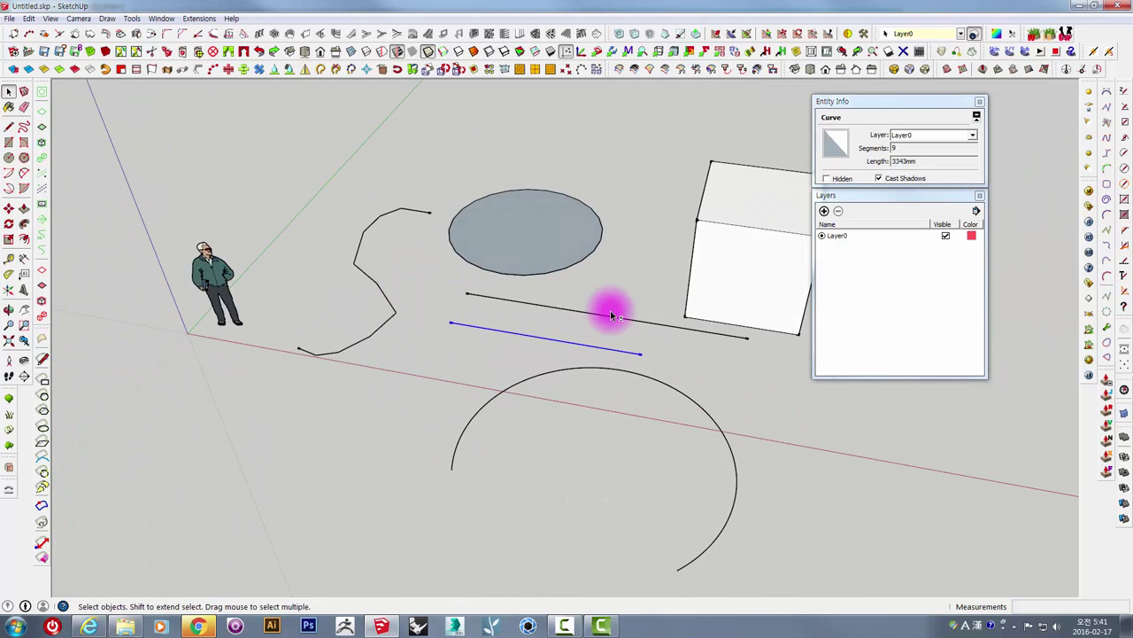
middle_click_drag(585, 359, 741, 296)
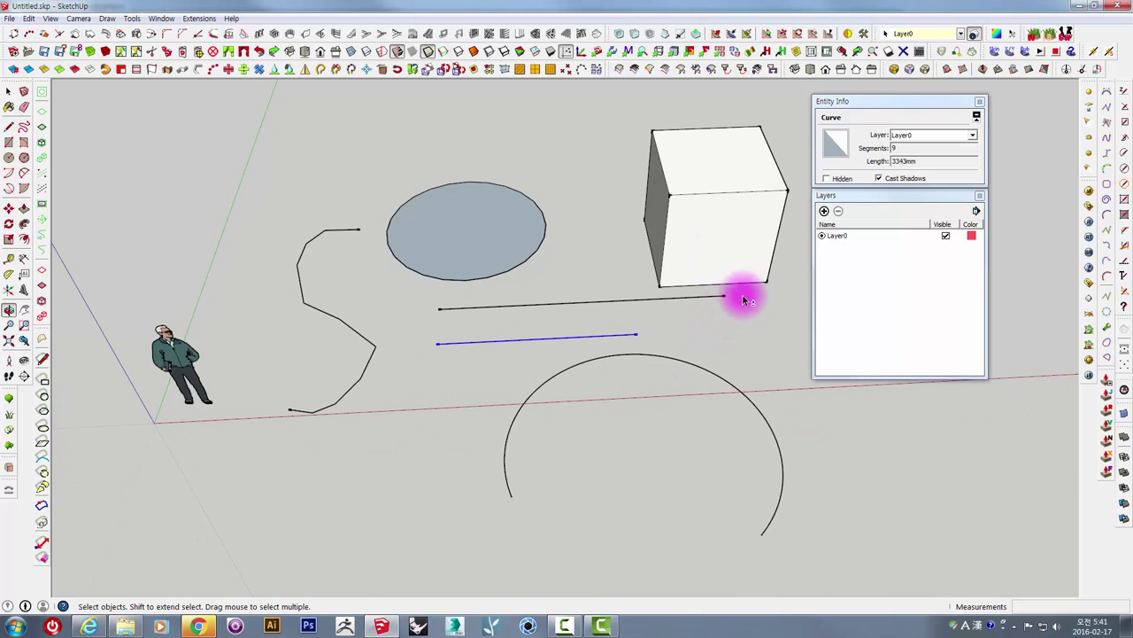
- Select the cube group and tick Hidden in Entity Info
mouse_move(589, 254)
middle_mouse_down()
mouse_move(632, 223)
mouse_move(779, 185)
middle_mouse_up()
left_click(678, 210)
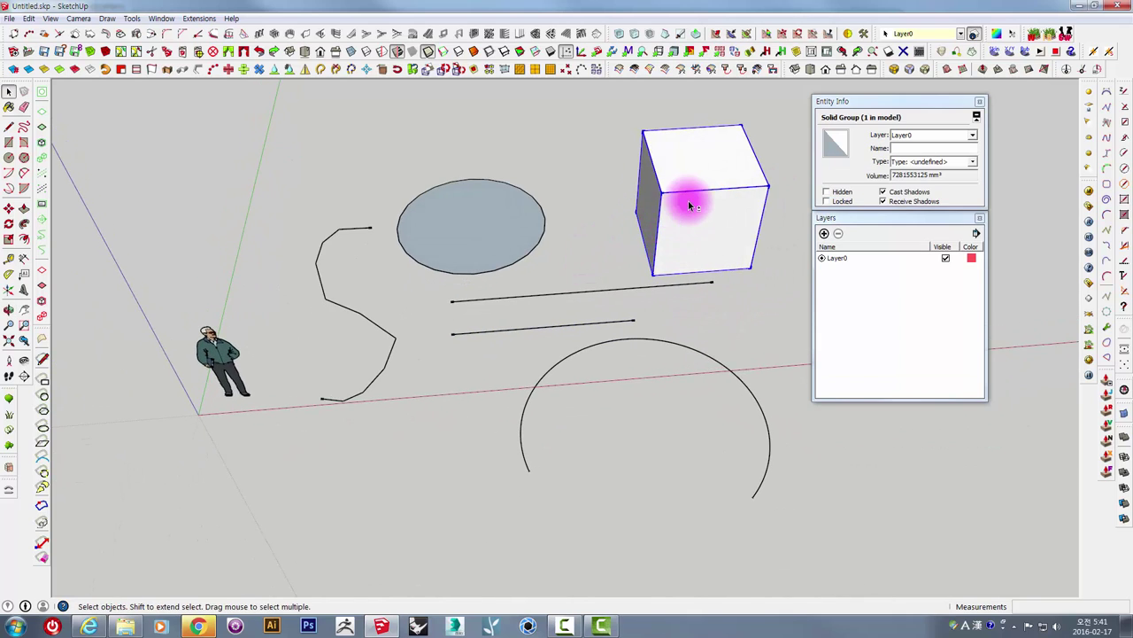
middle_click_drag(682, 203, 734, 198)
left_click(660, 148)
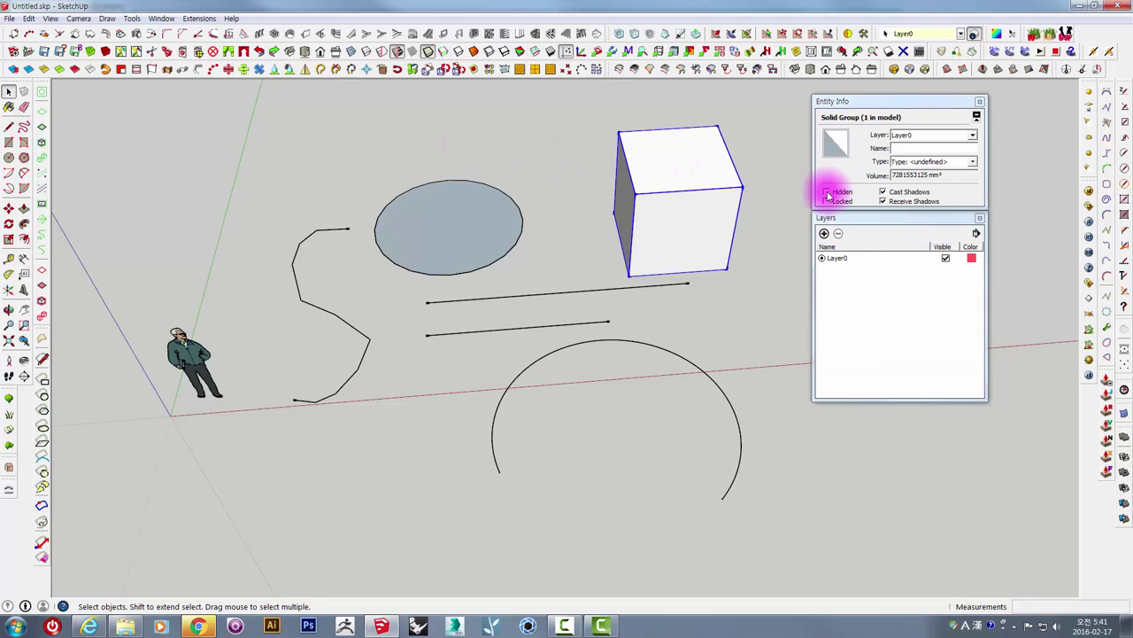
left_click(827, 192)
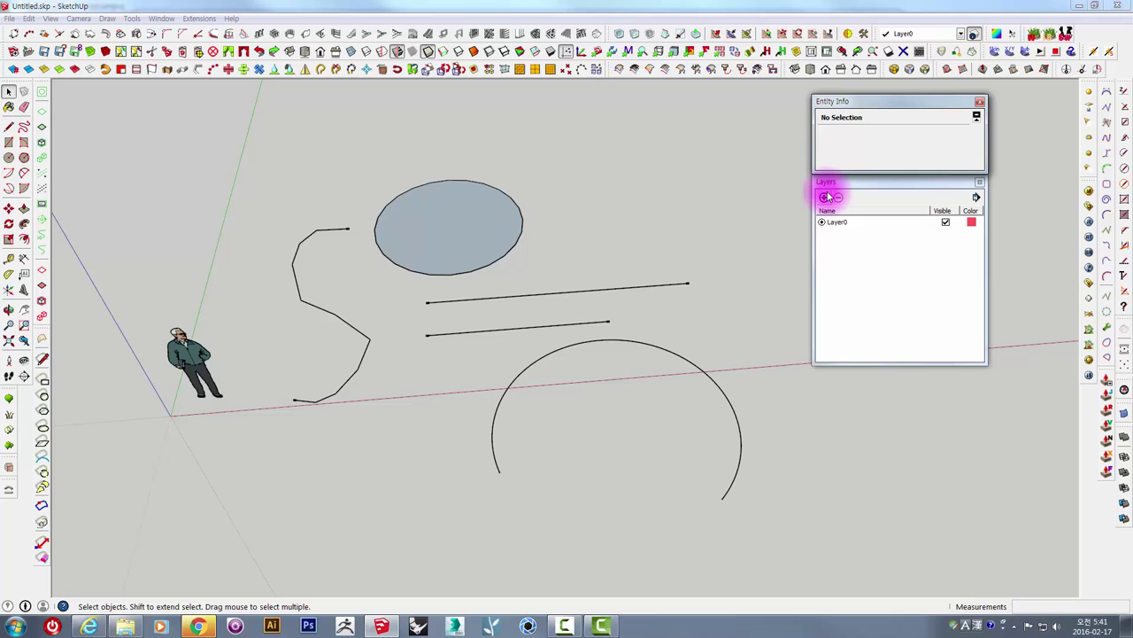
left_click_drag(540, 123, 779, 262)
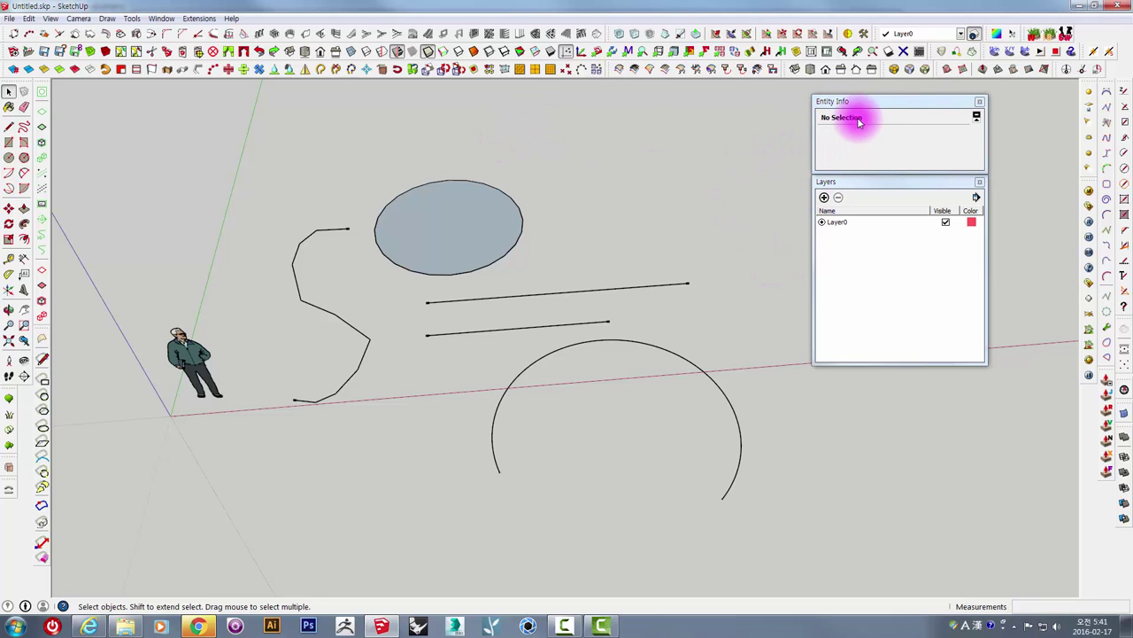
middle_click_drag(595, 234, 621, 226)
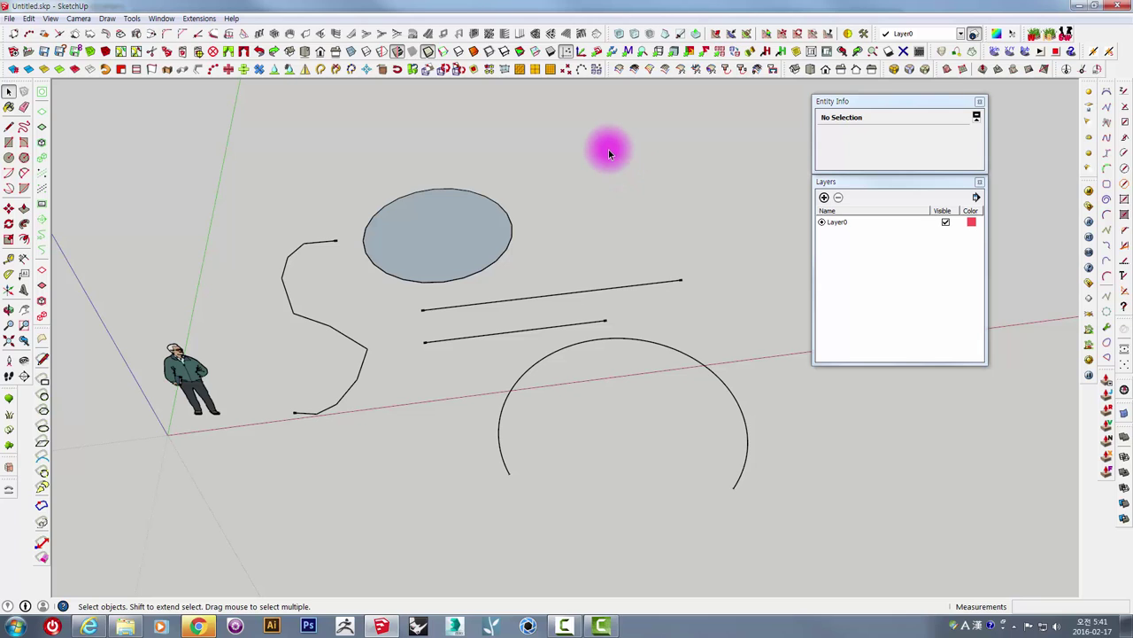
- Hide the ellipse face
left_click(529, 165)
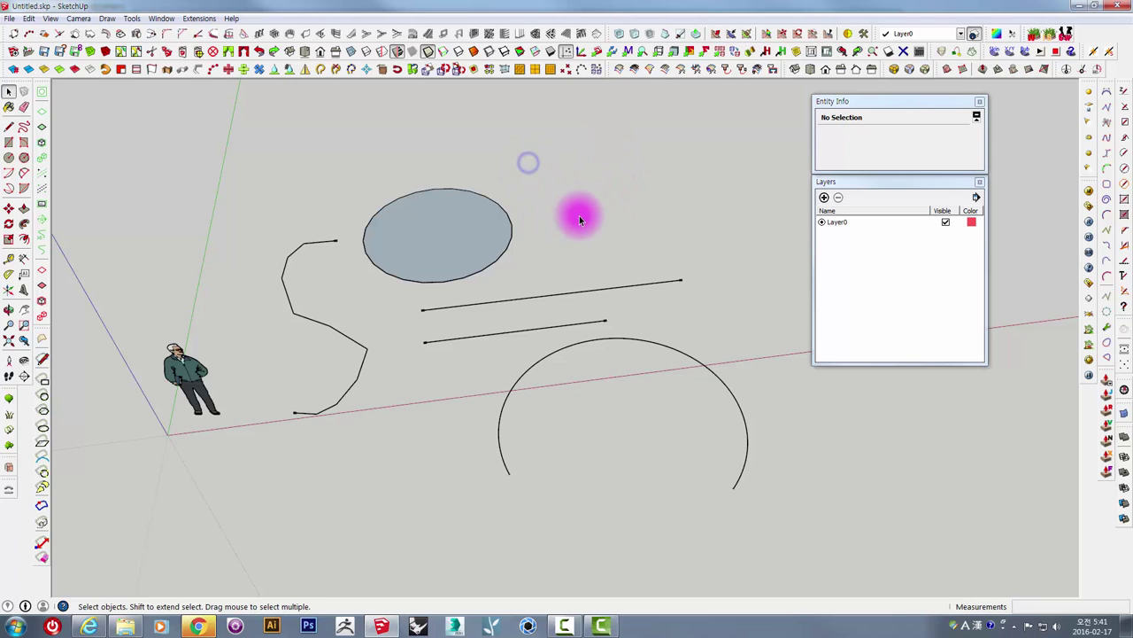
right_click(459, 215)
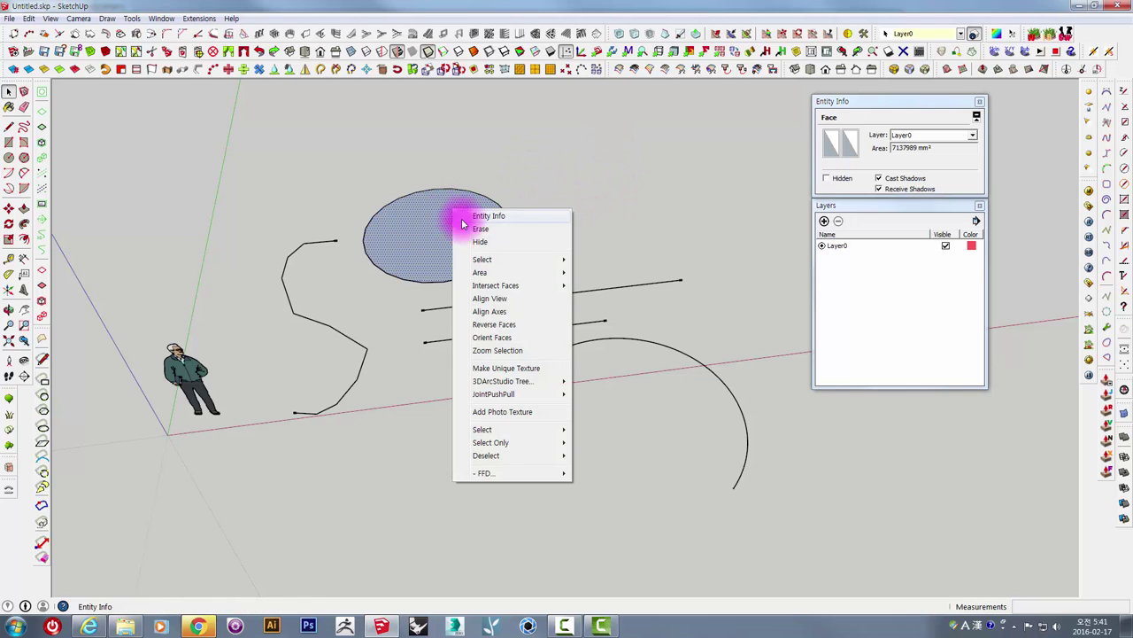
left_click(479, 245)
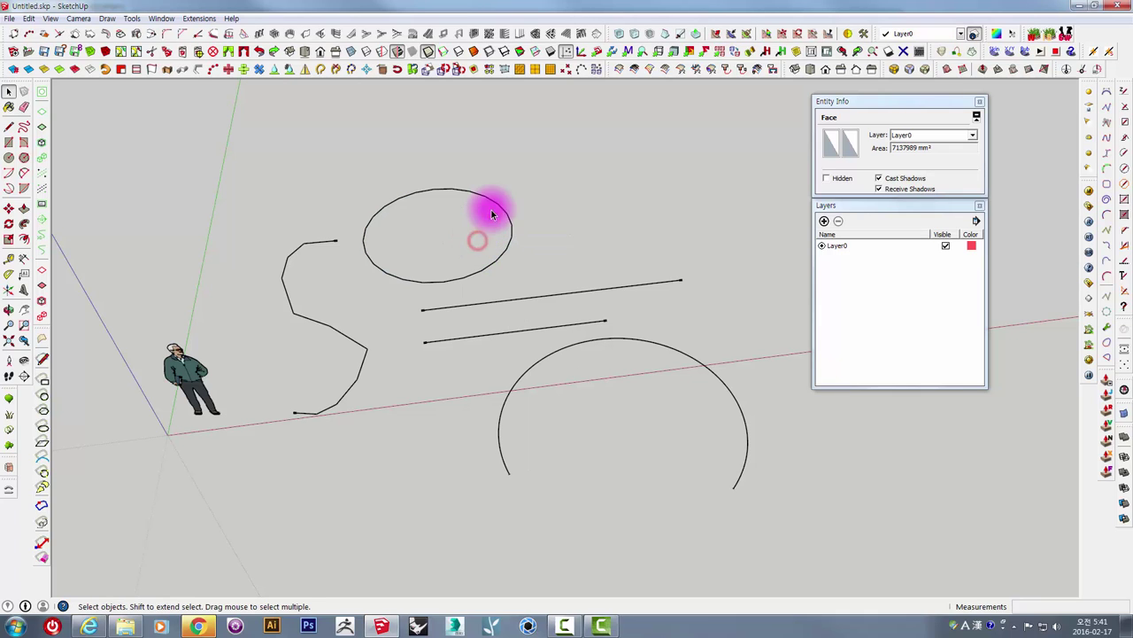
- Turn on Hidden Geometry display and orbit to see the hidden cube and face
left_click(51, 19)
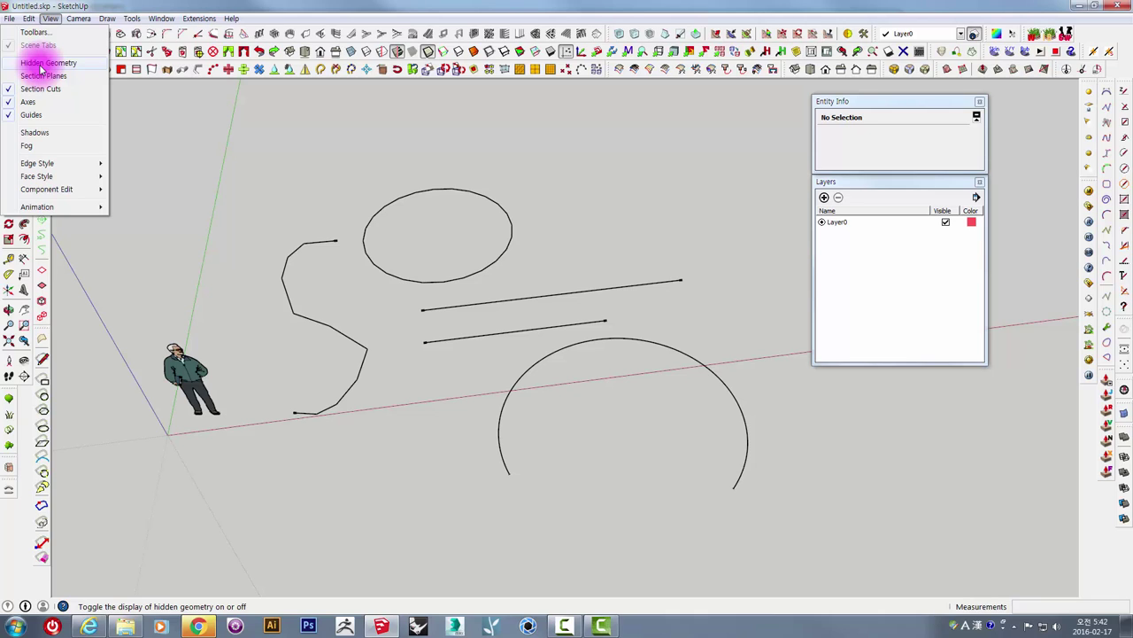
left_click(41, 64)
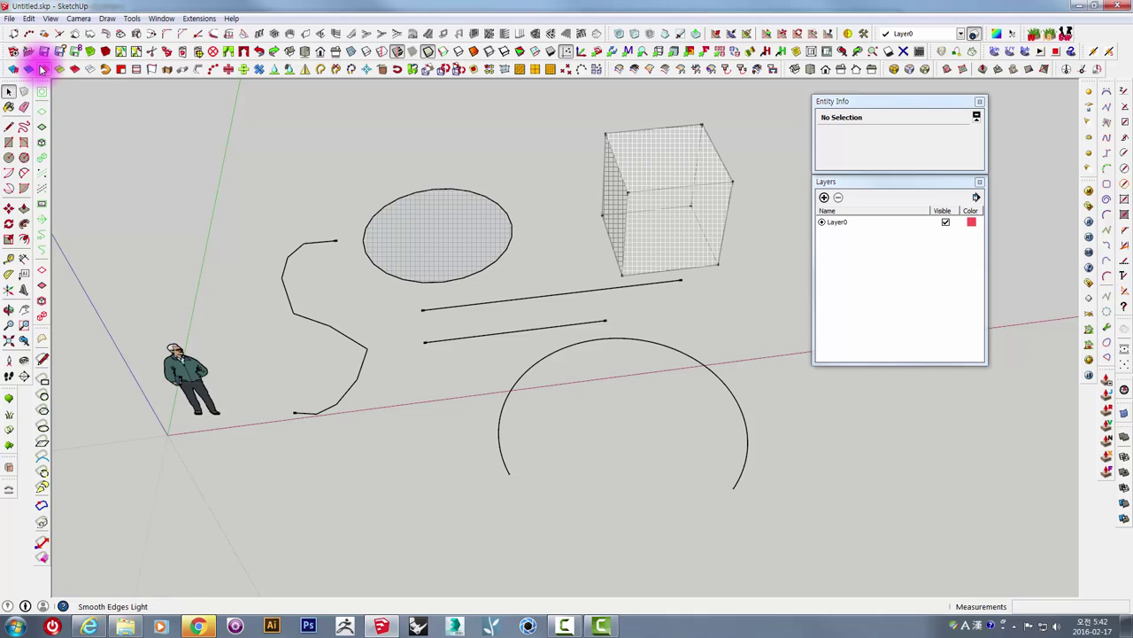
mouse_move(663, 245)
middle_mouse_down()
mouse_move(724, 156)
mouse_move(598, 218)
middle_mouse_up()
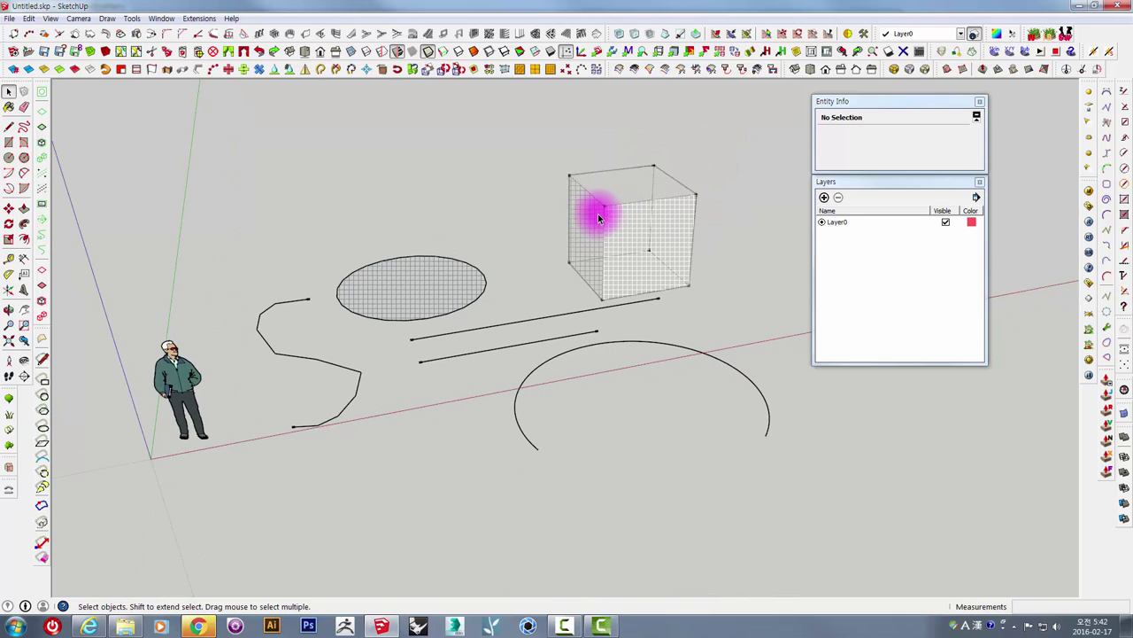
- Unhide the cube group and the ellipse face
left_click(602, 186)
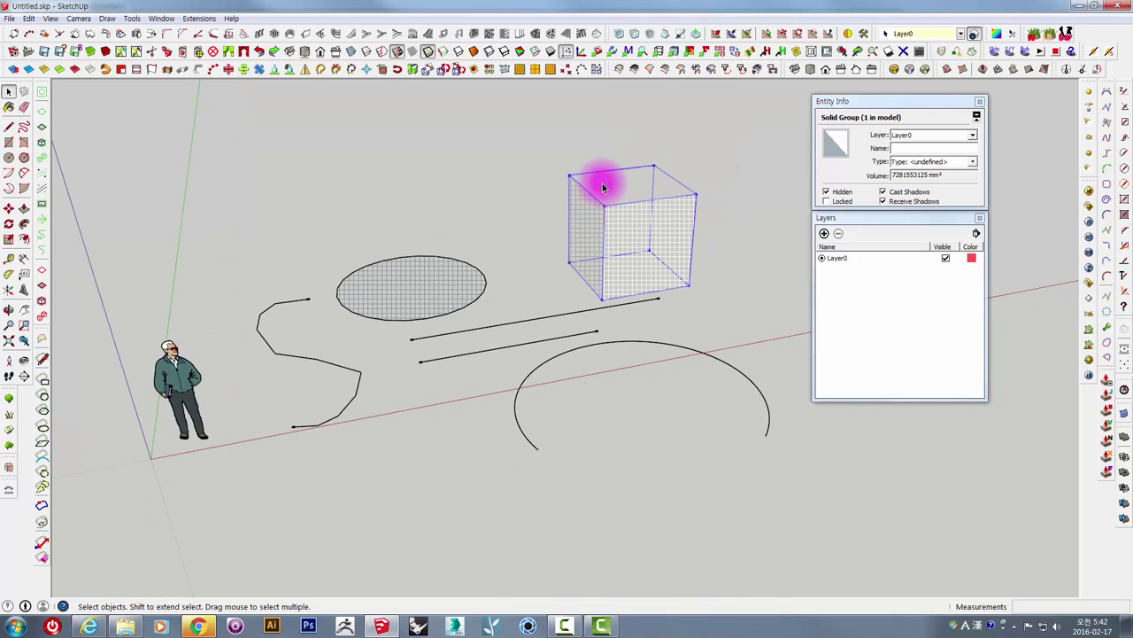
right_click(602, 184)
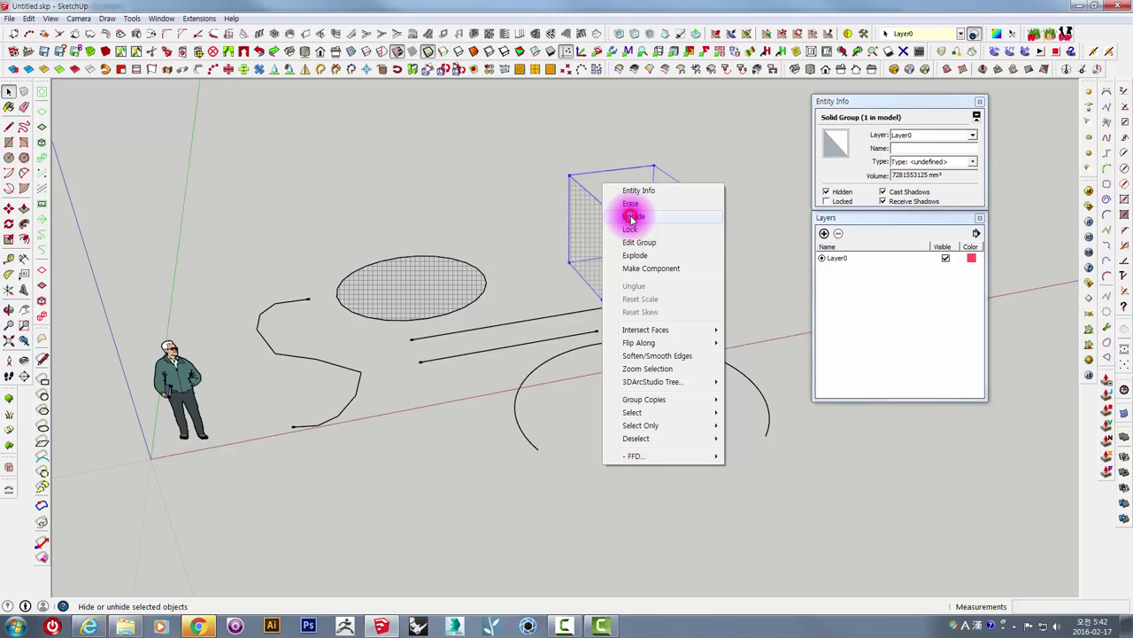
left_click(632, 217)
left_click(432, 270)
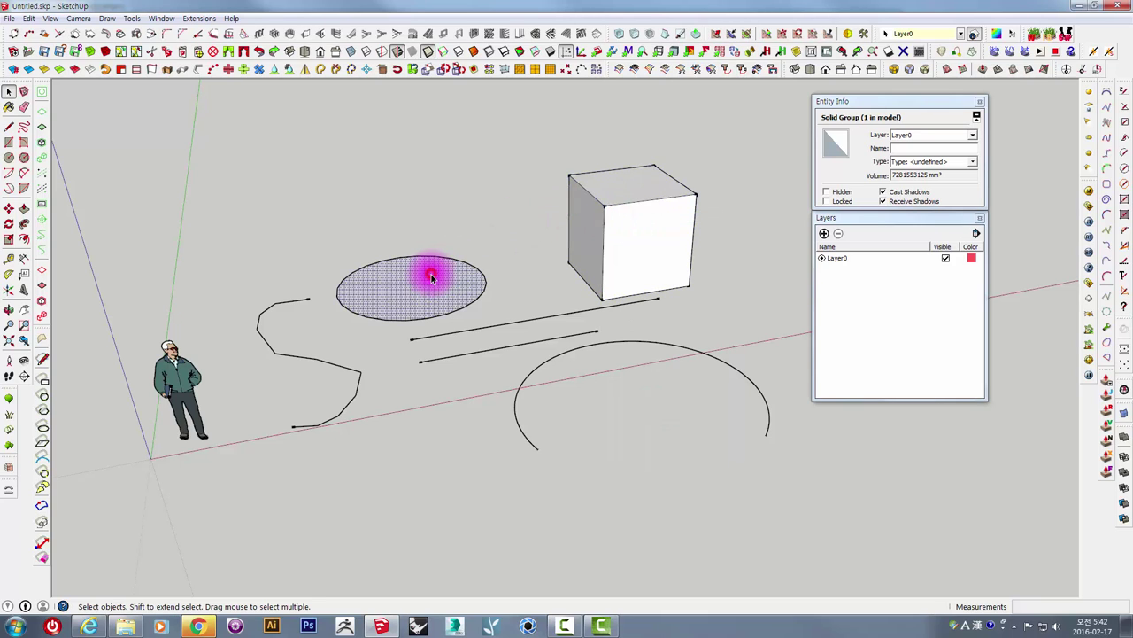
right_click(432, 272)
left_click(462, 307)
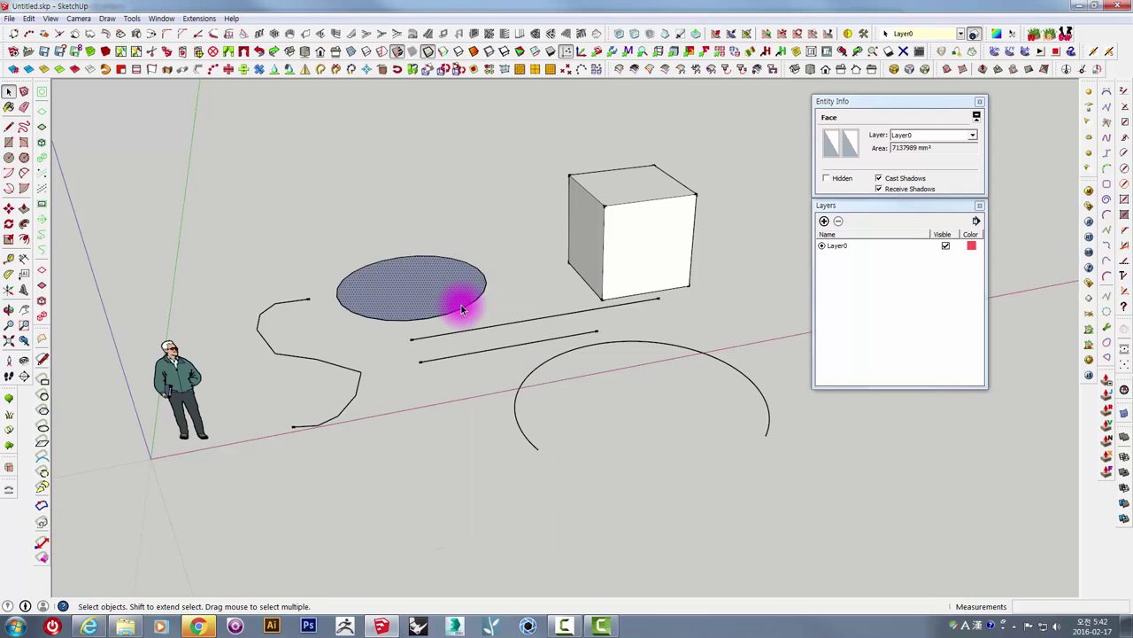
left_click(299, 278)
- Turn Hidden Geometry display off and orbit around the scene
middle_click_drag(299, 278, 249, 246)
left_click(50, 18)
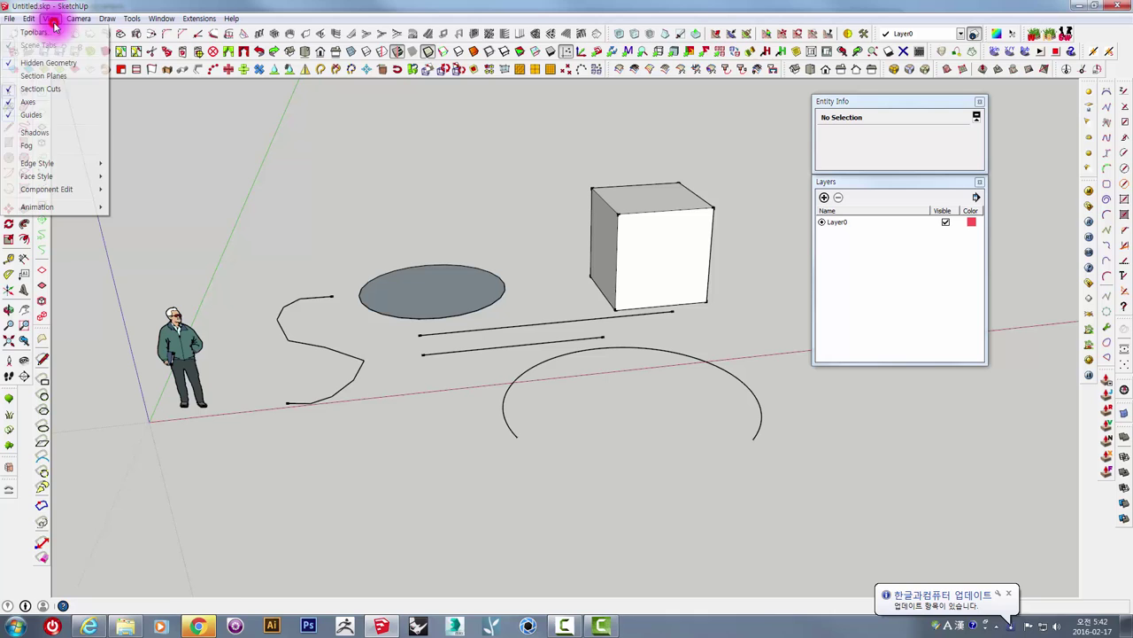
left_click(40, 66)
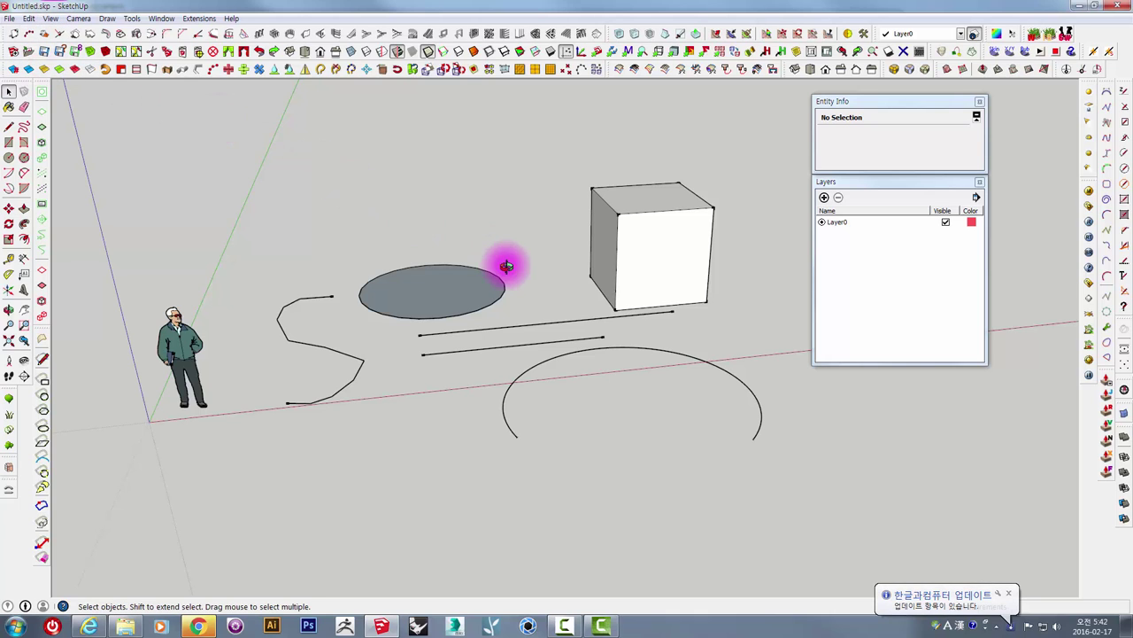
mouse_move(505, 258)
middle_mouse_down()
mouse_move(607, 284)
mouse_move(478, 210)
middle_mouse_up()
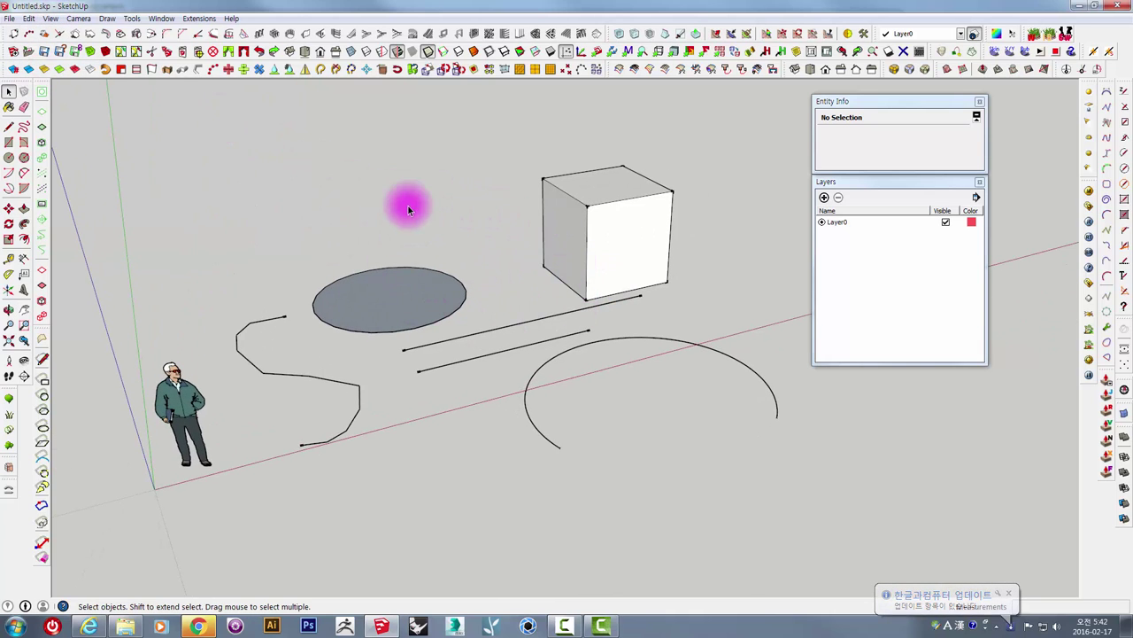
mouse_move(650, 195)
middle_mouse_down()
mouse_move(678, 248)
mouse_move(562, 222)
mouse_move(740, 161)
mouse_move(331, 209)
middle_mouse_up()
mouse_move(696, 196)
middle_mouse_down()
mouse_move(399, 304)
mouse_move(378, 281)
middle_mouse_up()
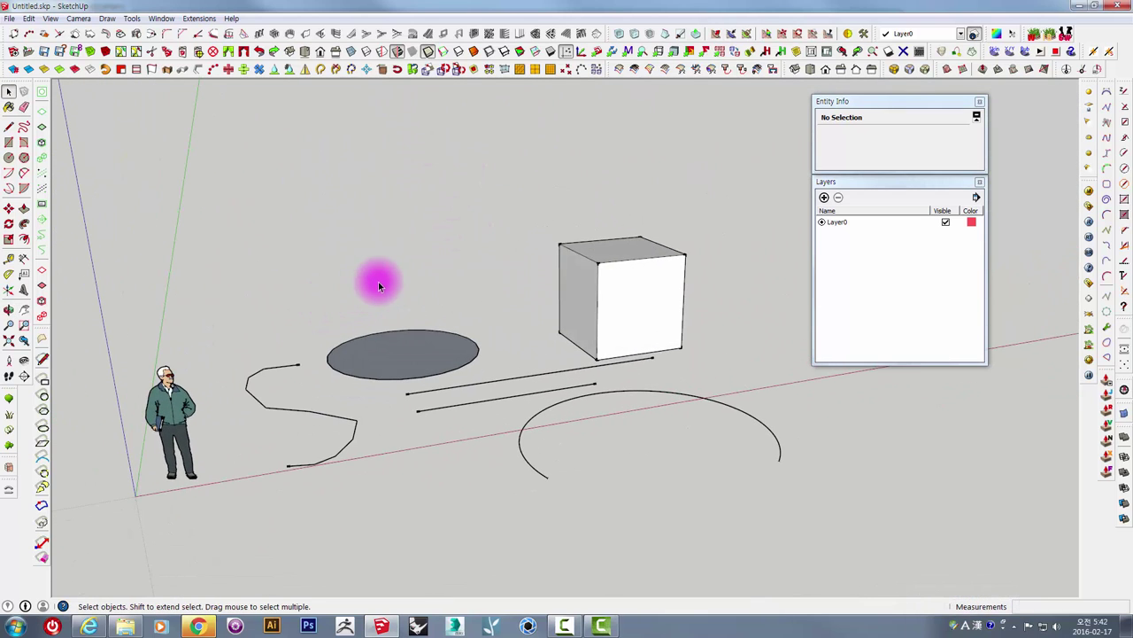
mouse_move(599, 247)
middle_mouse_down()
mouse_move(605, 307)
mouse_move(526, 410)
mouse_move(422, 400)
middle_mouse_up()
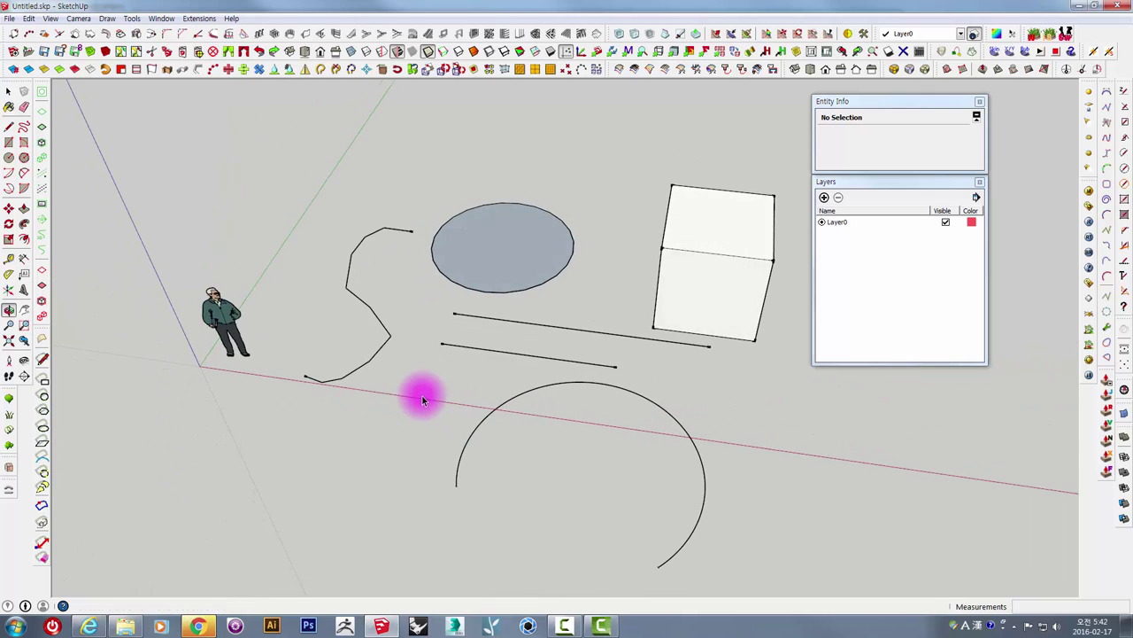
middle_click_drag(652, 223, 652, 246)
left_click(669, 207)
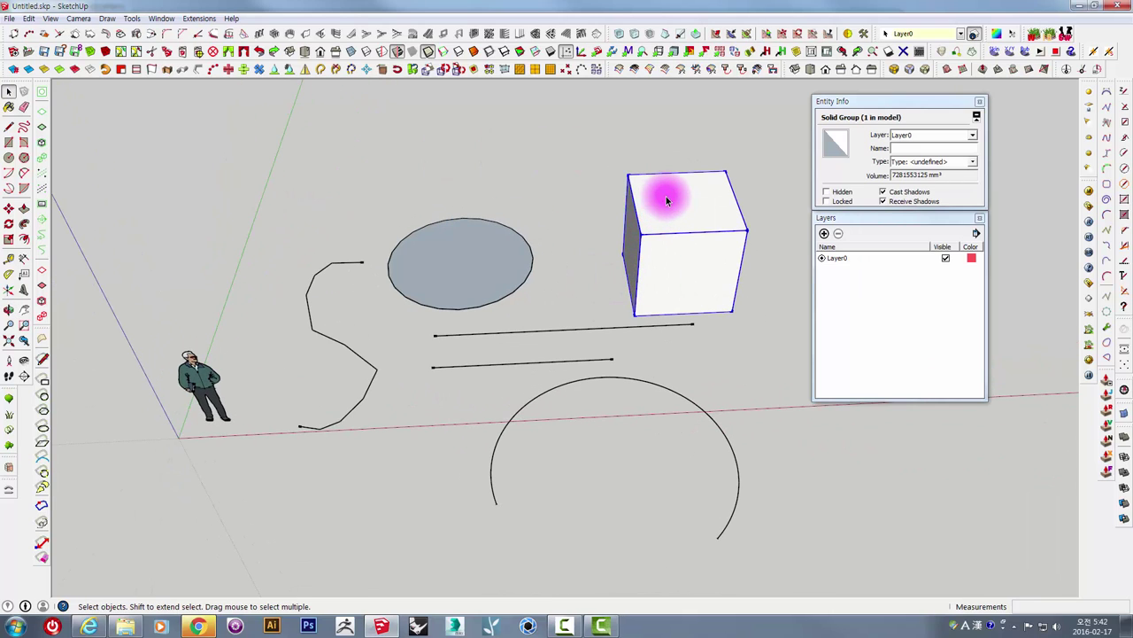
left_click(841, 202)
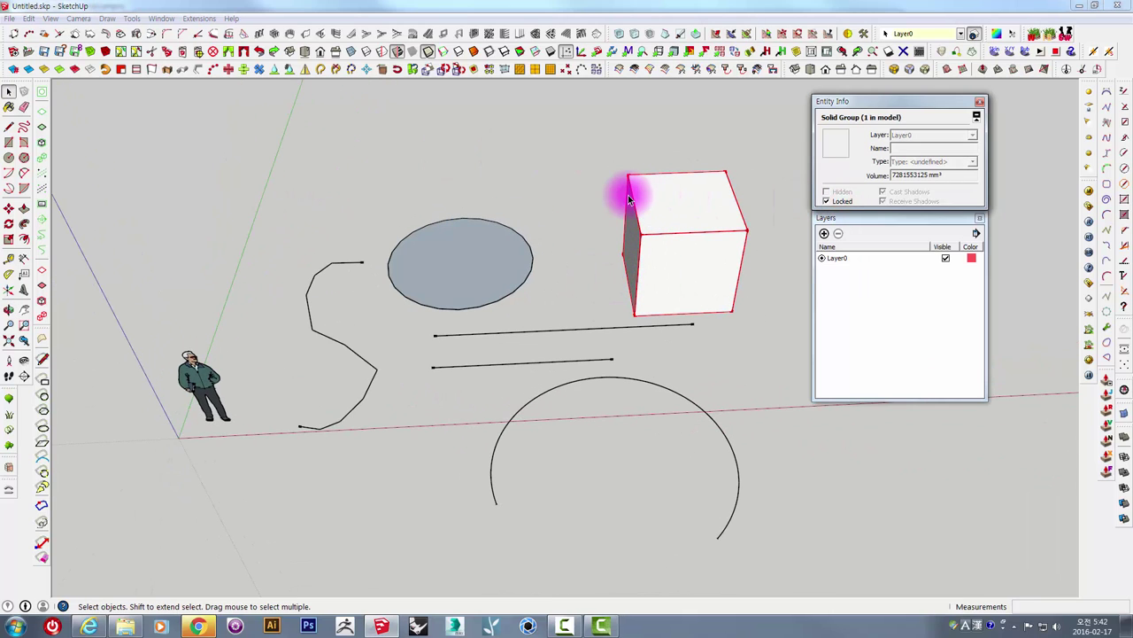
left_click(840, 201)
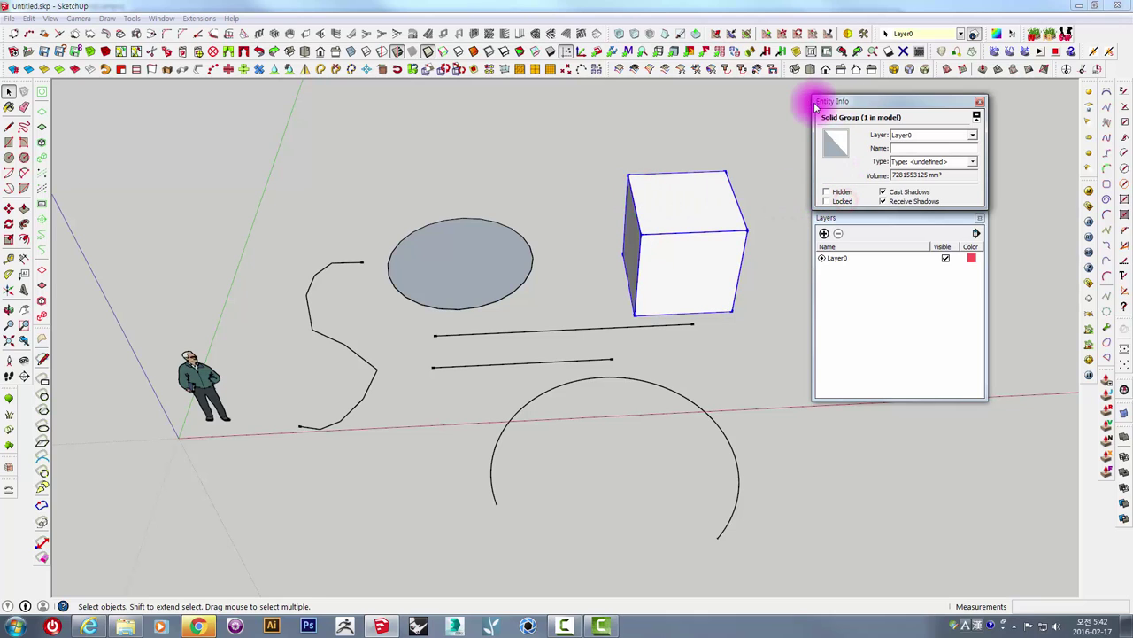
left_click(678, 191)
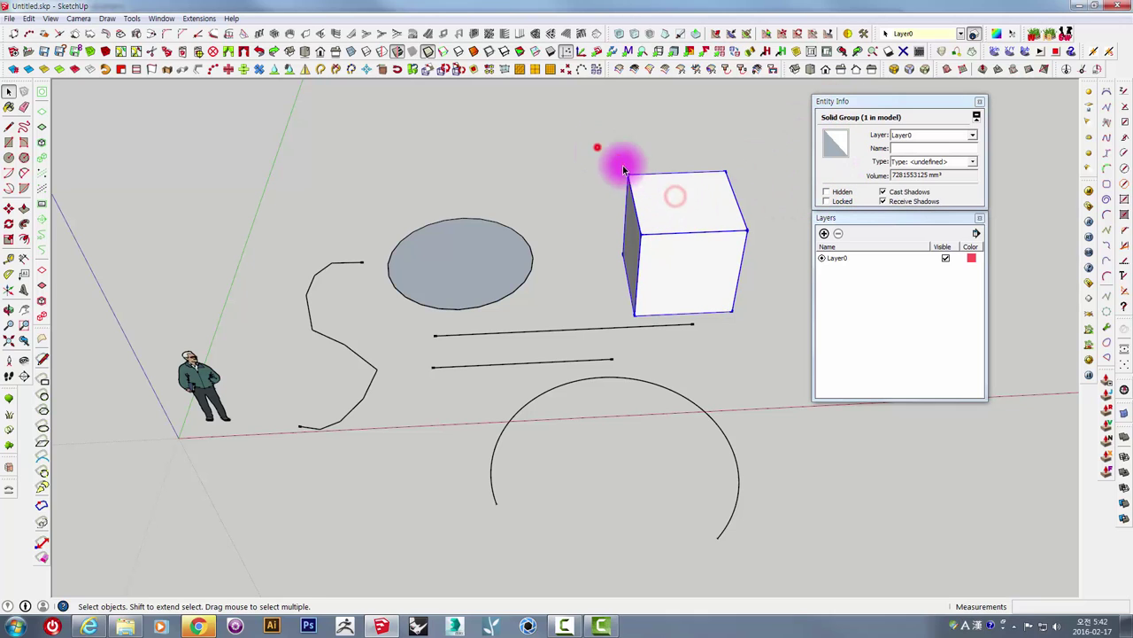
right_click(676, 188)
left_click(704, 227)
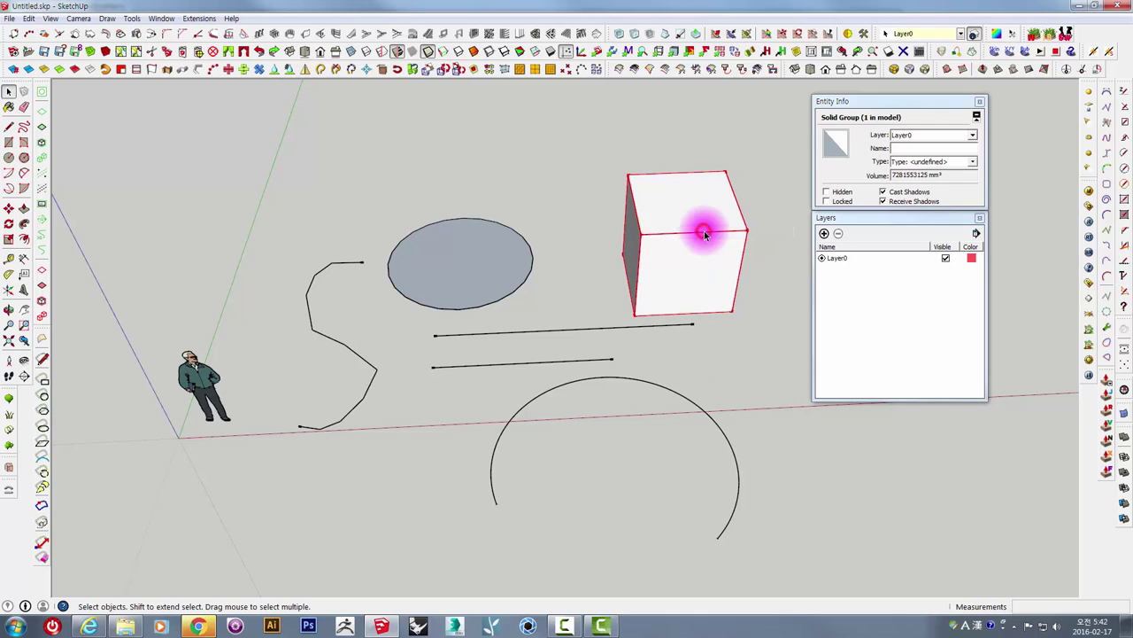
right_click(664, 187)
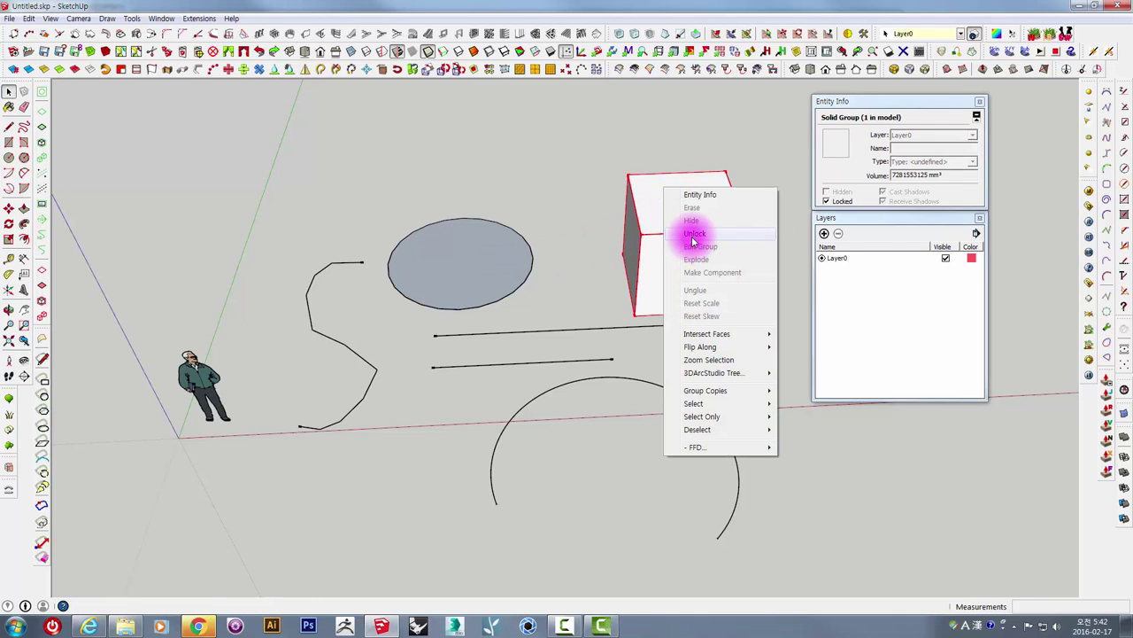
left_click(693, 234)
mouse_move(551, 293)
middle_mouse_down()
mouse_move(640, 218)
mouse_move(585, 234)
mouse_move(579, 309)
middle_mouse_up()
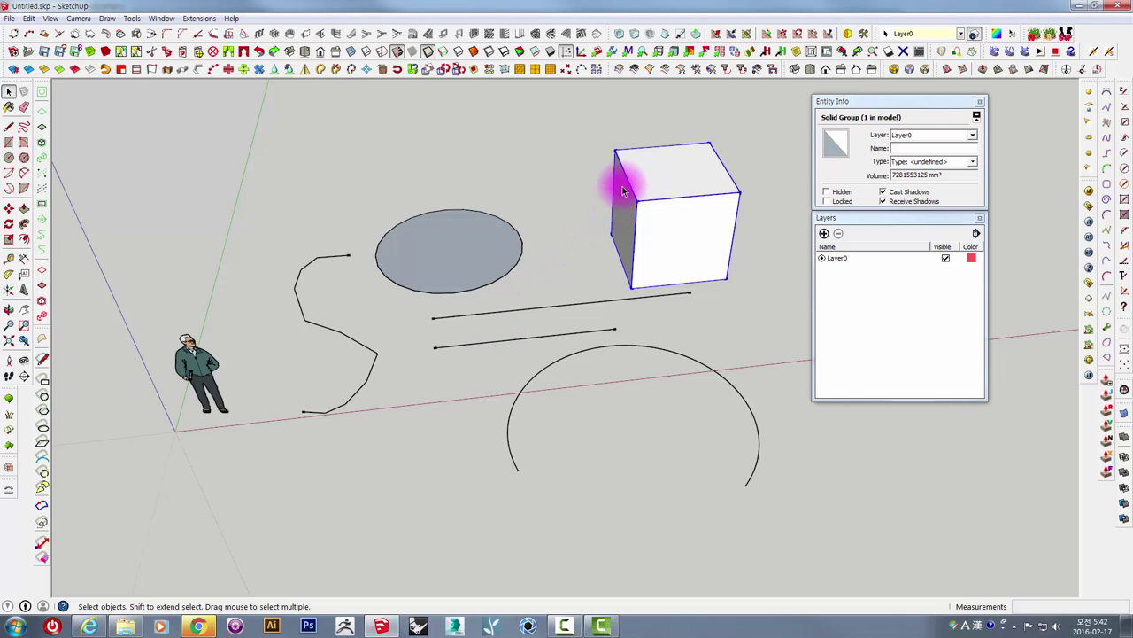
- Turn on View > Shadows and uncheck Cast Shadows for the Steve figure
middle_click_drag(622, 190, 228, 357)
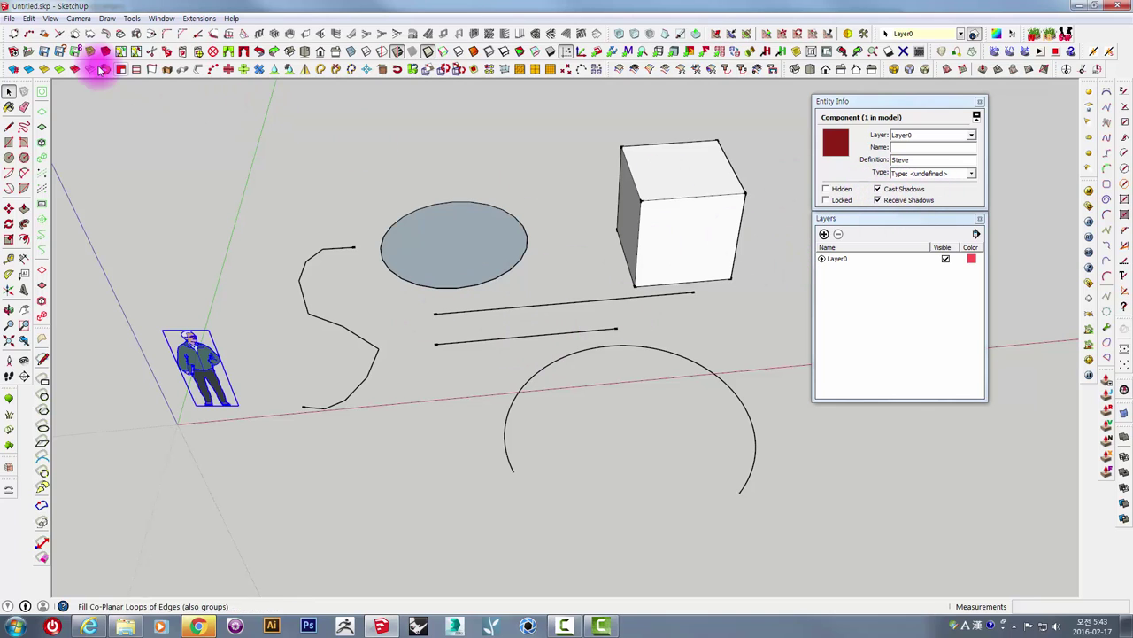
left_click(159, 18)
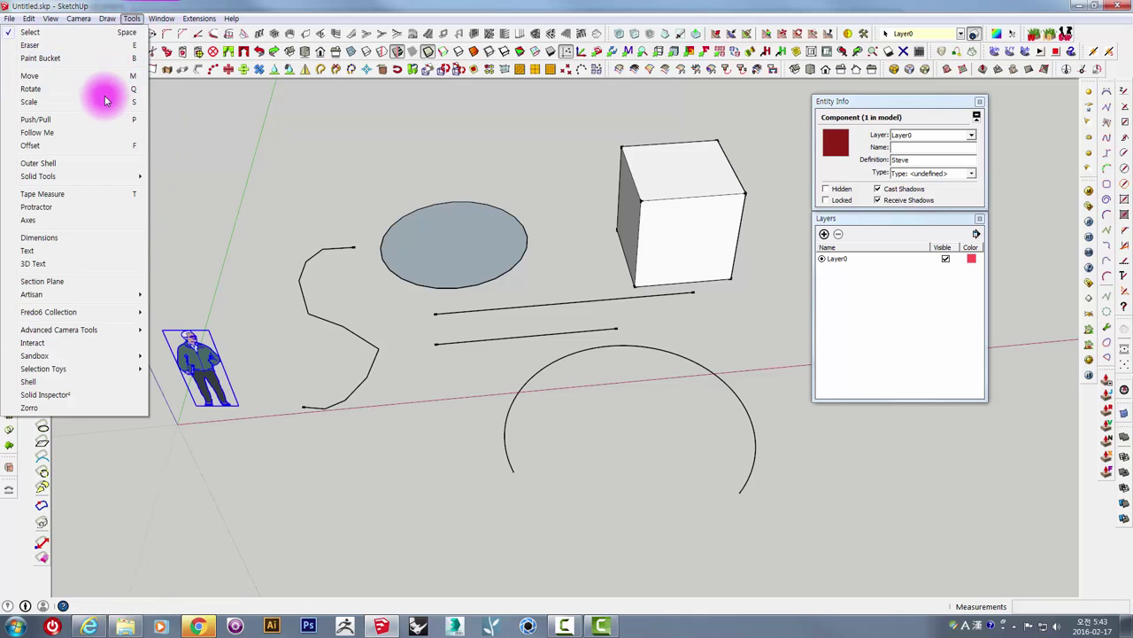
left_click(30, 17)
left_click(35, 132)
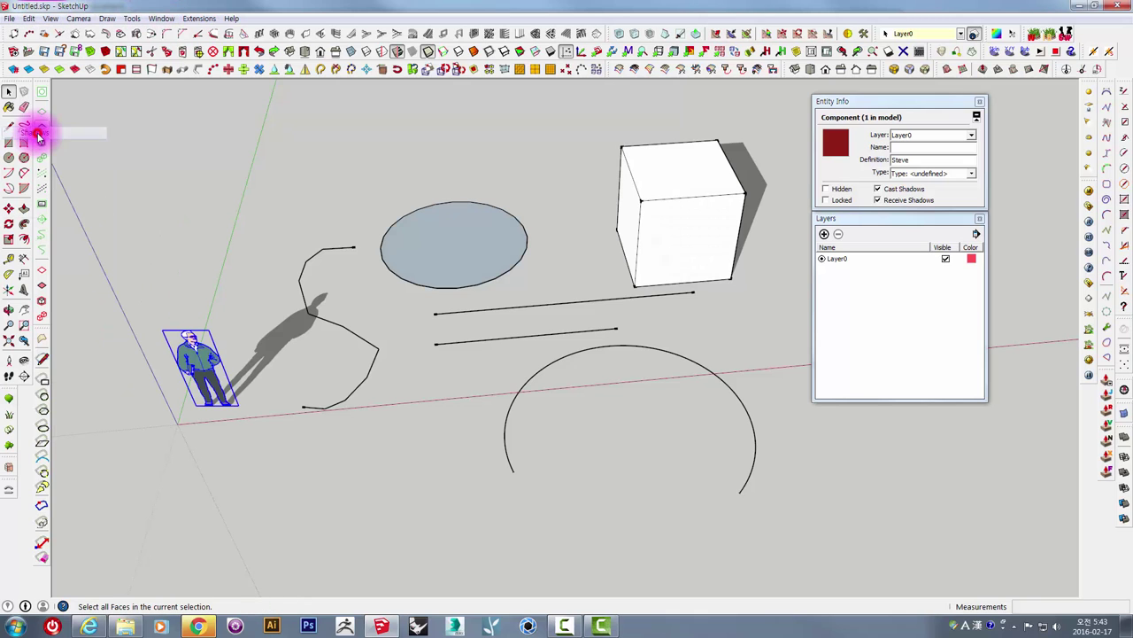
left_click(882, 191)
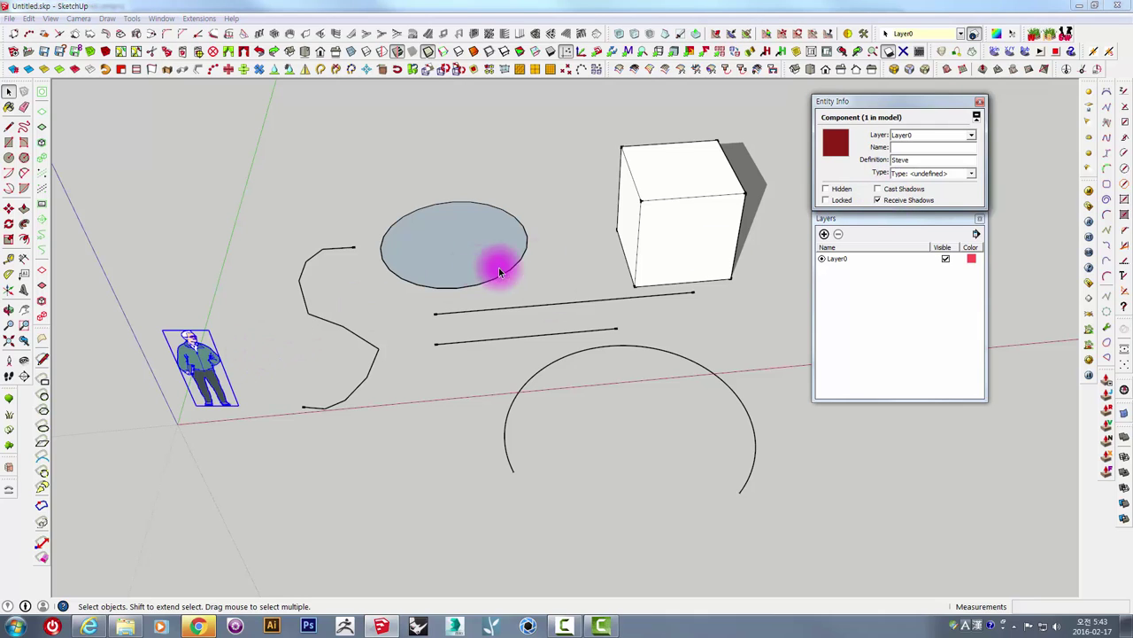
- Move Steve in front of the cube and re-enable his Cast Shadows
mouse_move(662, 235)
middle_mouse_down()
mouse_move(228, 384)
mouse_move(139, 331)
middle_mouse_up()
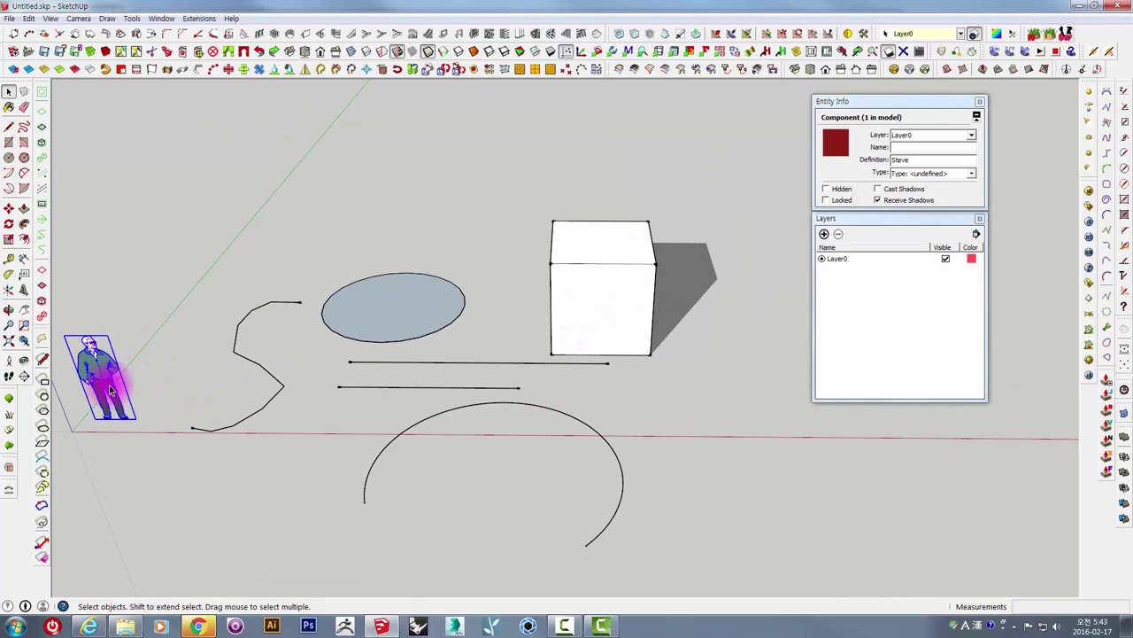
mouse_move(112, 380)
middle_mouse_down()
mouse_move(223, 498)
mouse_move(160, 491)
middle_mouse_up()
key("m")
left_click(160, 491)
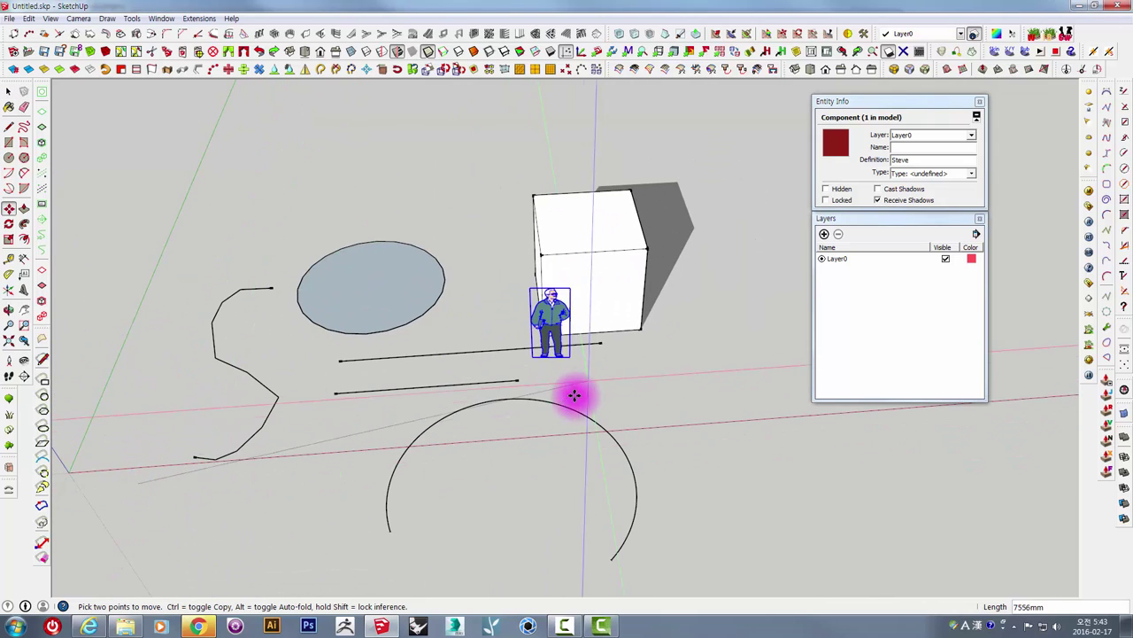
left_click(635, 384)
middle_click_drag(635, 384, 574, 295)
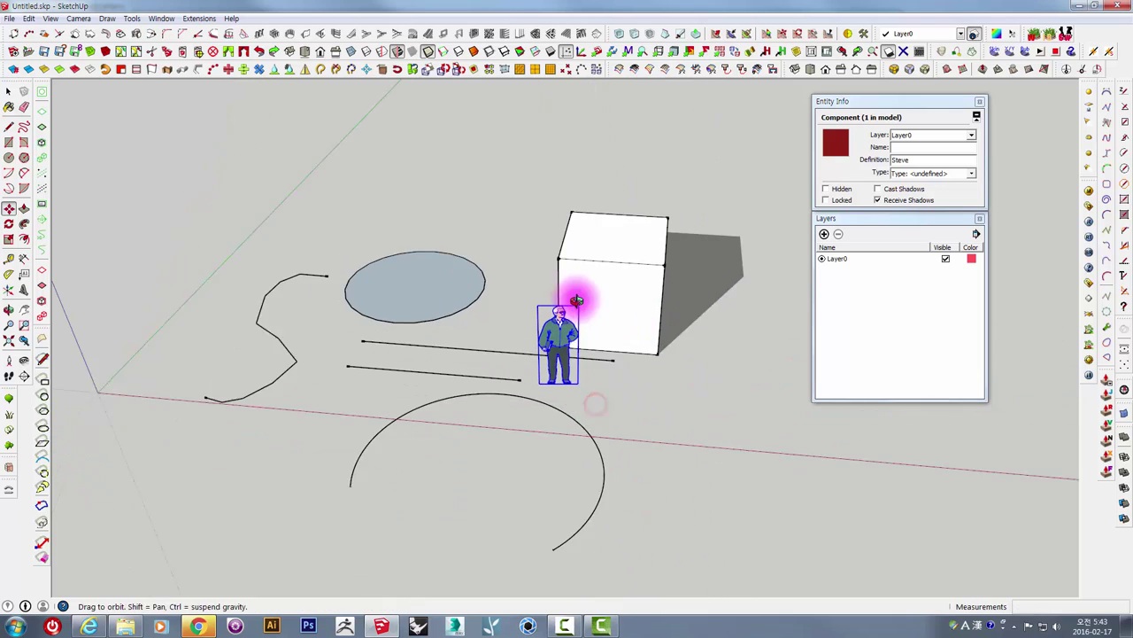
scroll(575, 296, "up", 2)
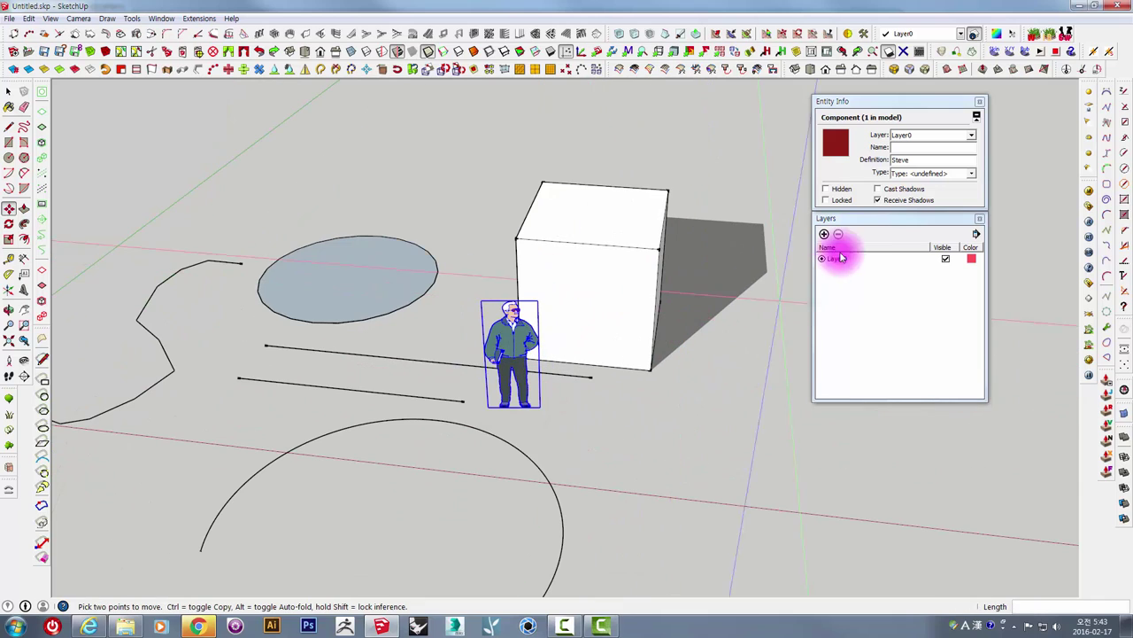
left_click(877, 188)
- Uncheck Receive Shadows for the cube group and orbit to check the result
mouse_move(540, 362)
middle_mouse_down()
mouse_move(552, 298)
mouse_move(724, 289)
middle_mouse_up()
key("space")
left_click(634, 256)
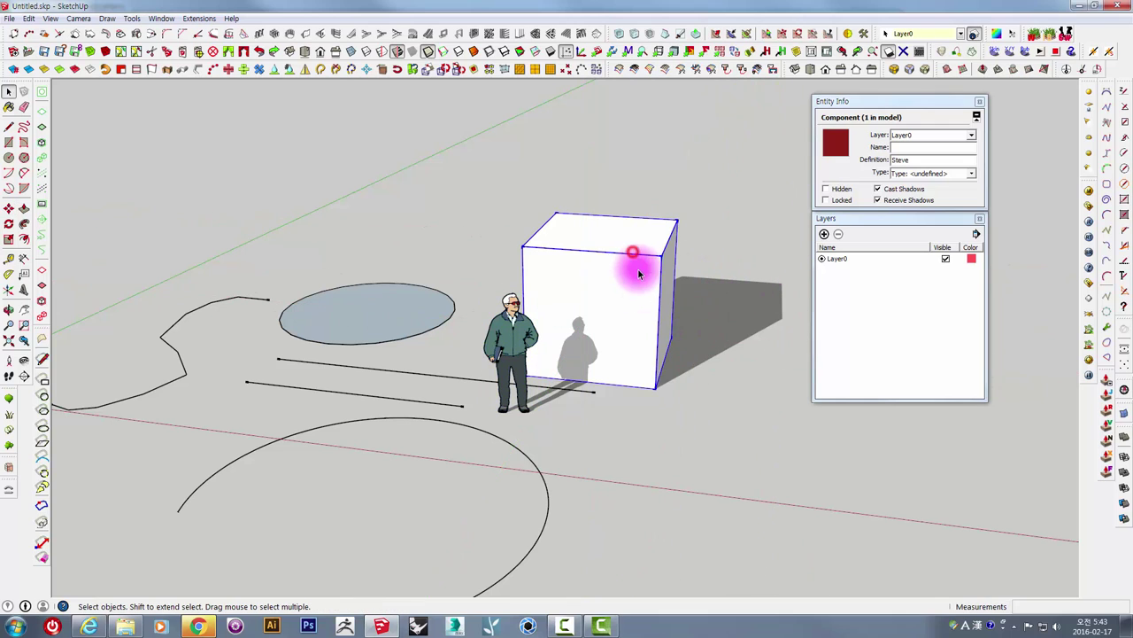
left_click(895, 204)
mouse_move(546, 391)
middle_mouse_down()
mouse_move(626, 380)
mouse_move(463, 384)
mouse_move(692, 423)
mouse_move(754, 306)
mouse_move(681, 519)
mouse_move(499, 455)
mouse_move(610, 363)
middle_mouse_up()
mouse_move(539, 399)
middle_mouse_down()
mouse_move(534, 317)
mouse_move(523, 316)
mouse_move(484, 399)
mouse_move(506, 369)
mouse_move(493, 330)
mouse_move(516, 360)
middle_mouse_up()
left_click(592, 296)
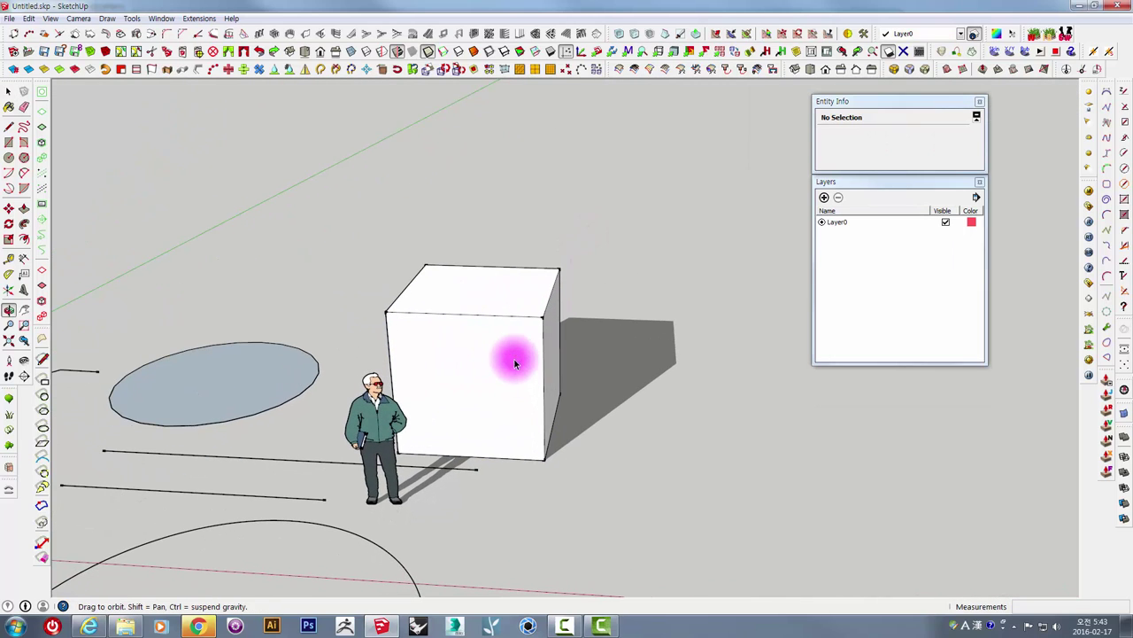
middle_click_drag(461, 298, 486, 274)
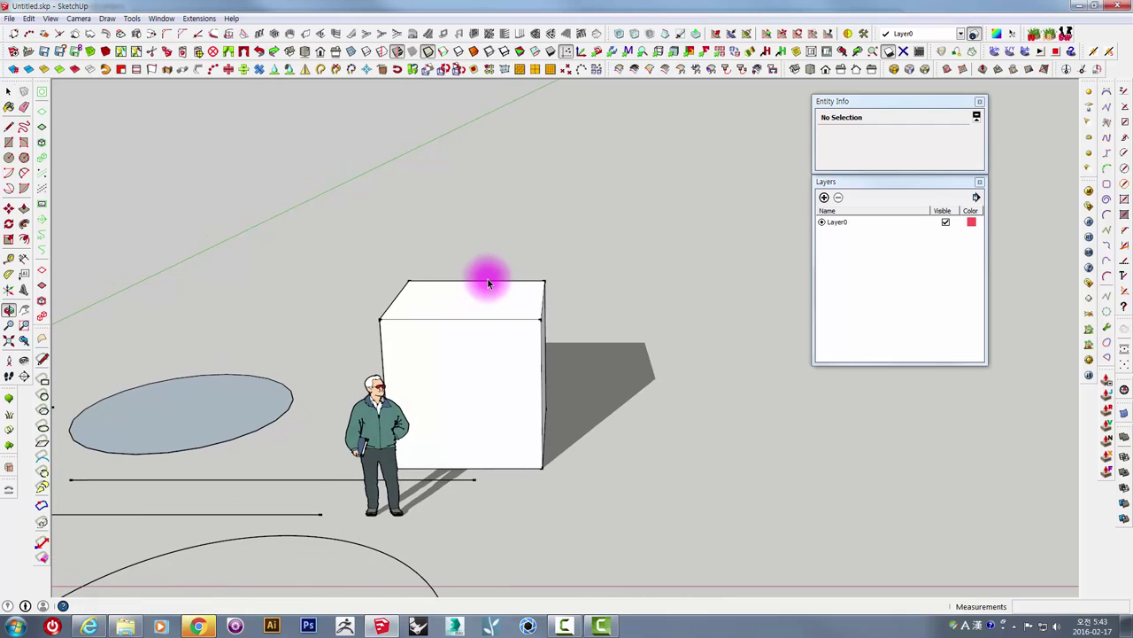
- In the Styles panel's Edge settings, uncheck Edges and Profiles
left_click(161, 18)
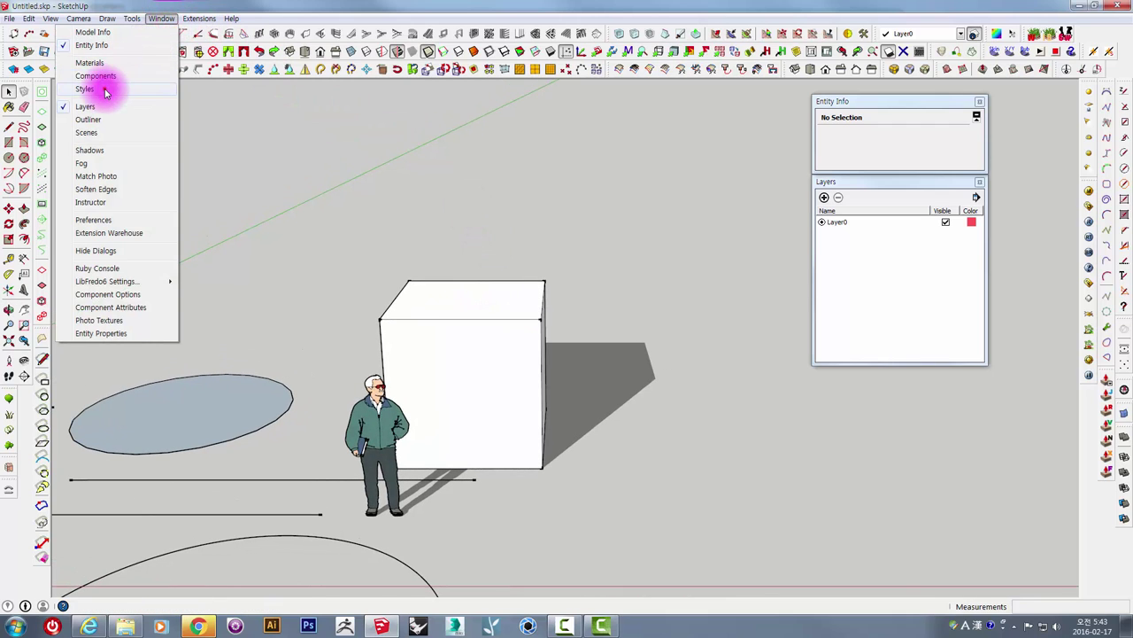
left_click(164, 85)
mouse_move(822, 95)
left_mouse_down()
mouse_move(644, 207)
mouse_move(804, 139)
left_mouse_up()
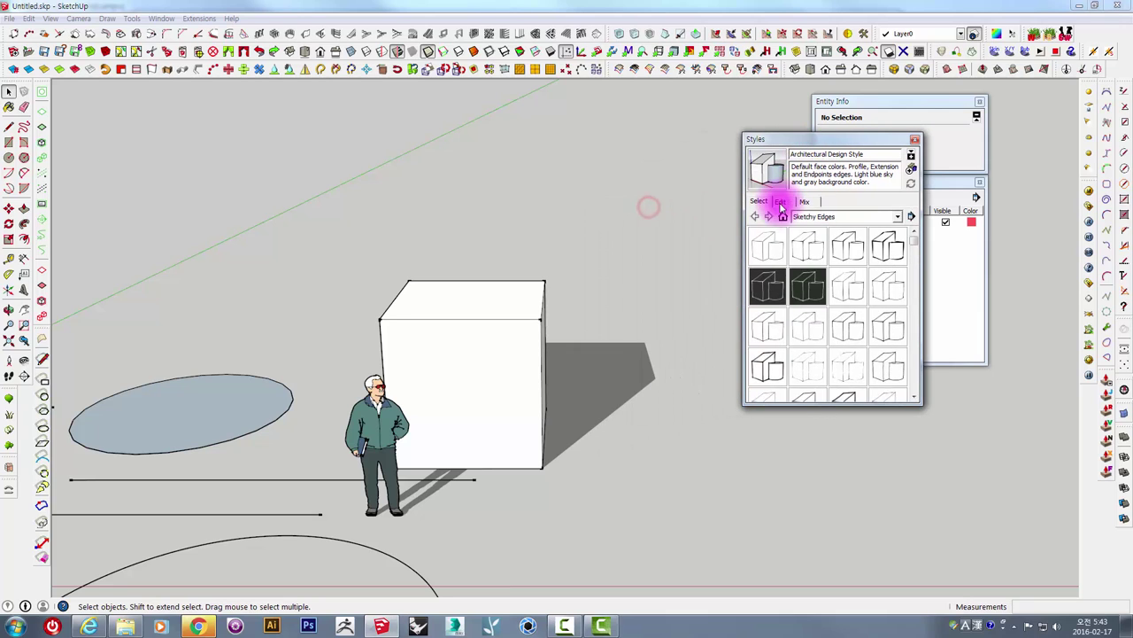
left_click(780, 202)
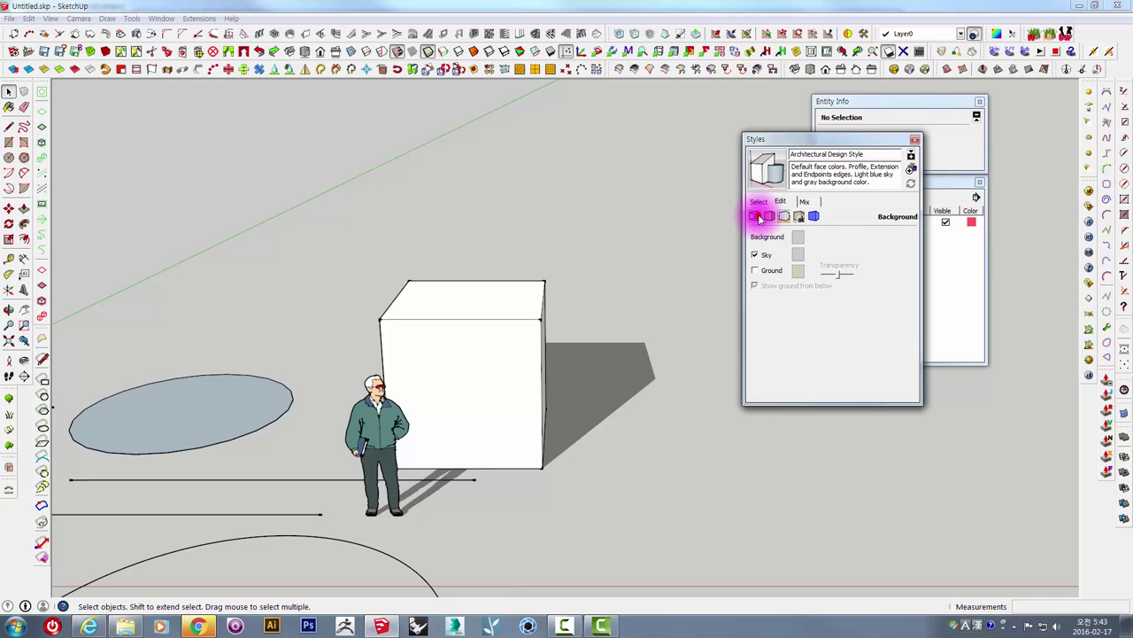
left_click(759, 218)
left_click(754, 232)
left_click(755, 258)
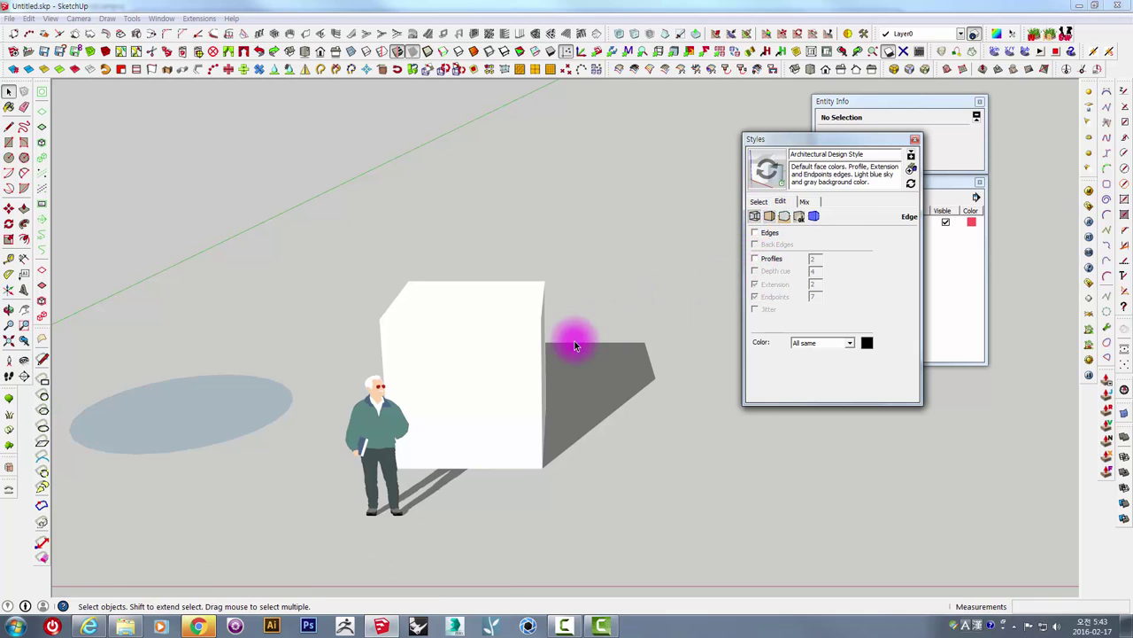
- Orbit around the cube to inspect the line-free model
middle_click_drag(575, 345, 522, 372)
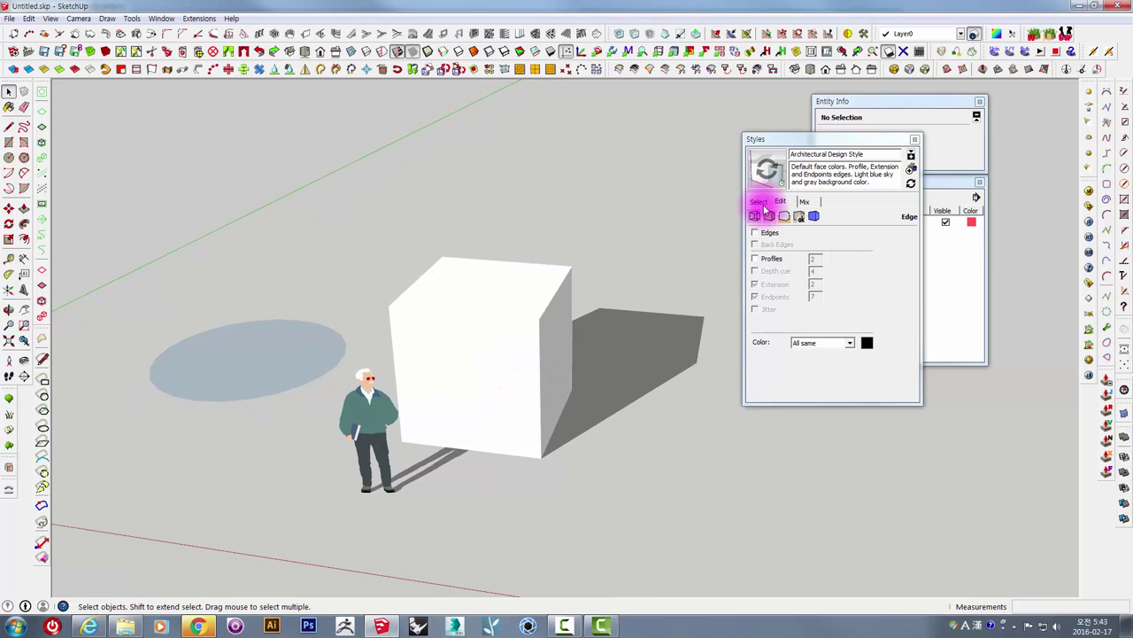
middle_click_drag(500, 333, 478, 354)
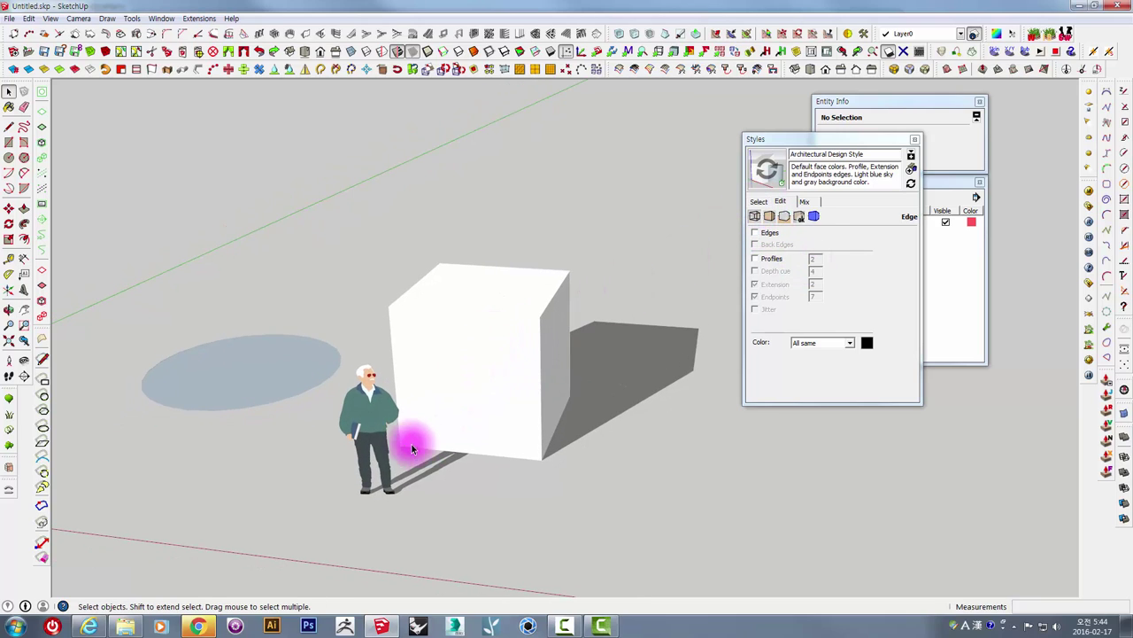
middle_click_drag(546, 355, 425, 482)
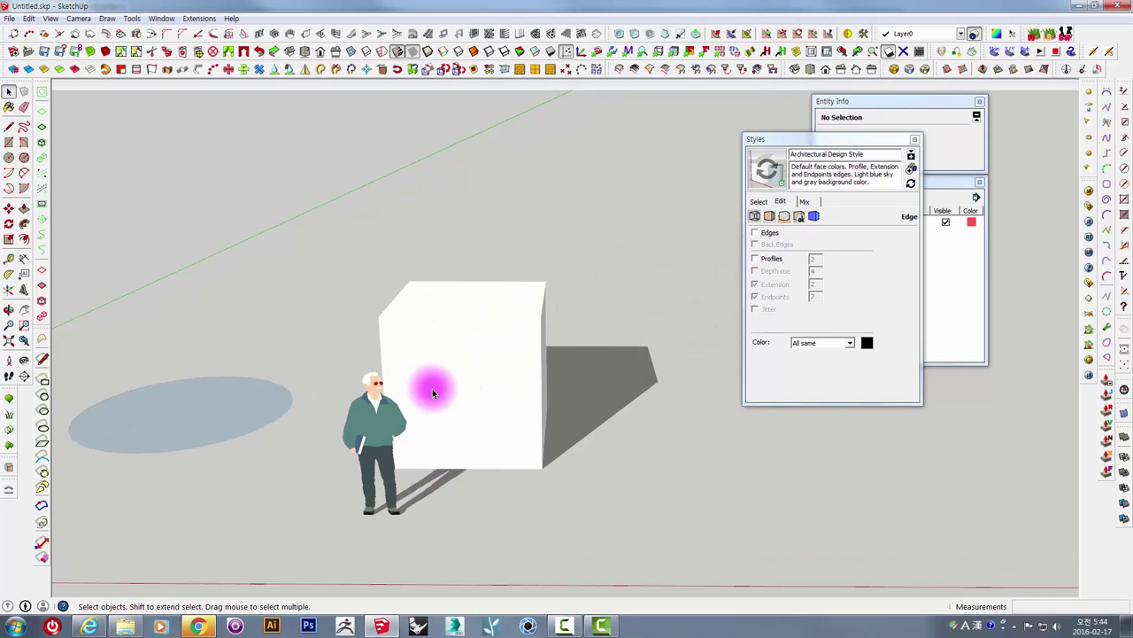
mouse_move(401, 376)
middle_mouse_down()
mouse_move(410, 328)
mouse_move(579, 299)
mouse_move(430, 451)
mouse_move(407, 372)
middle_mouse_up()
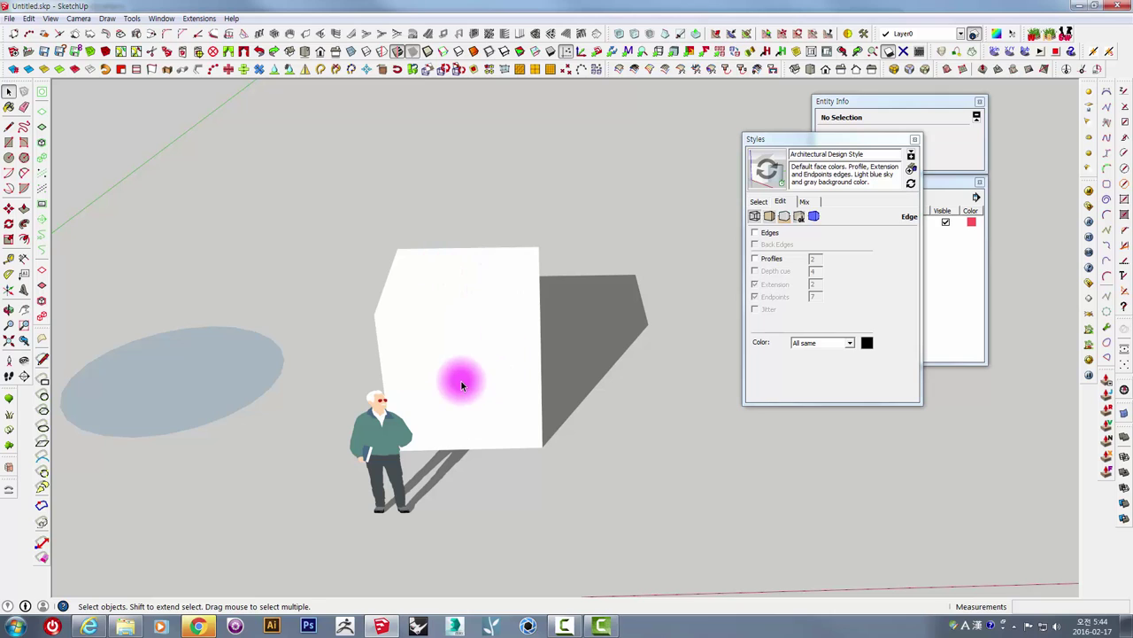
mouse_move(445, 271)
middle_mouse_down()
mouse_move(516, 329)
mouse_move(643, 287)
mouse_move(673, 297)
middle_mouse_up()
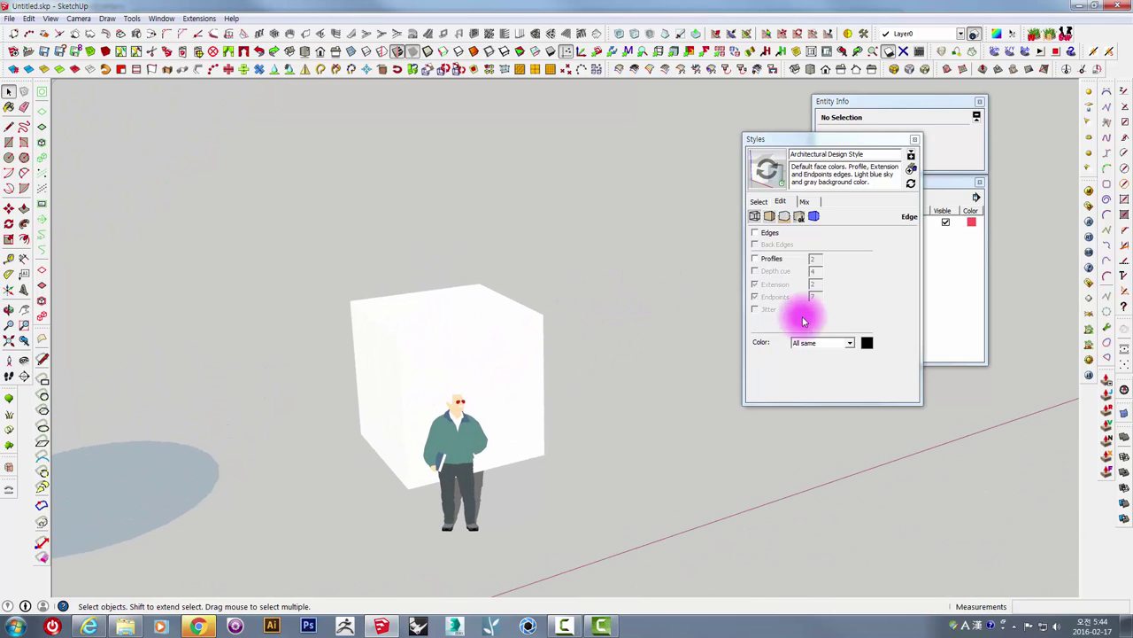
left_click(769, 216)
- Set the style's front face colour to red and orbit the red cube
left_click(839, 234)
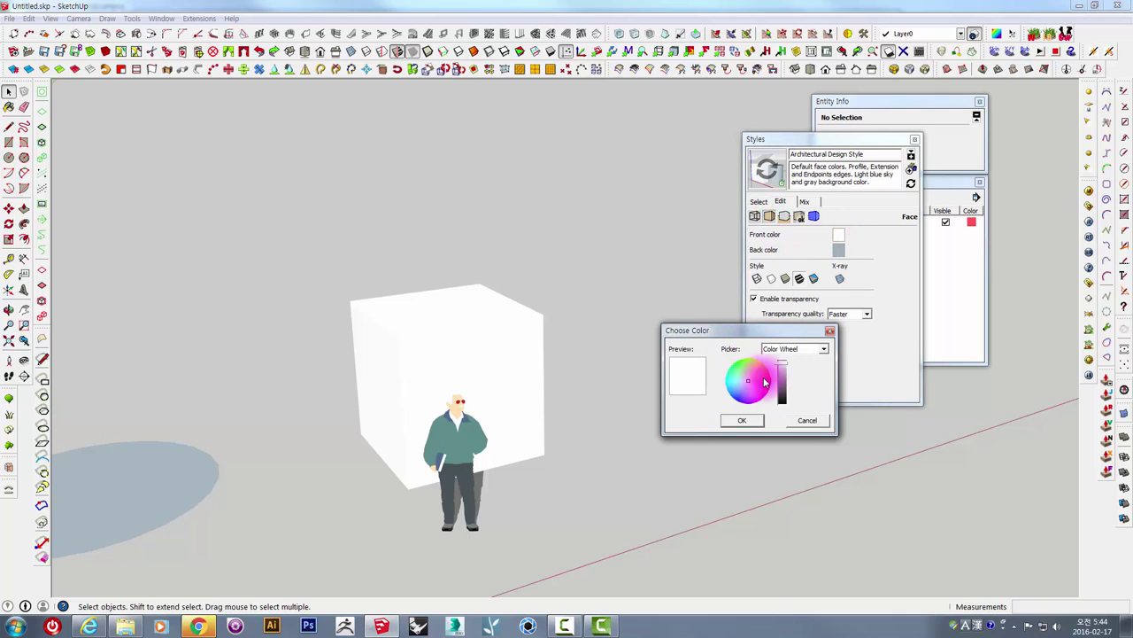
left_click_drag(770, 382, 784, 347)
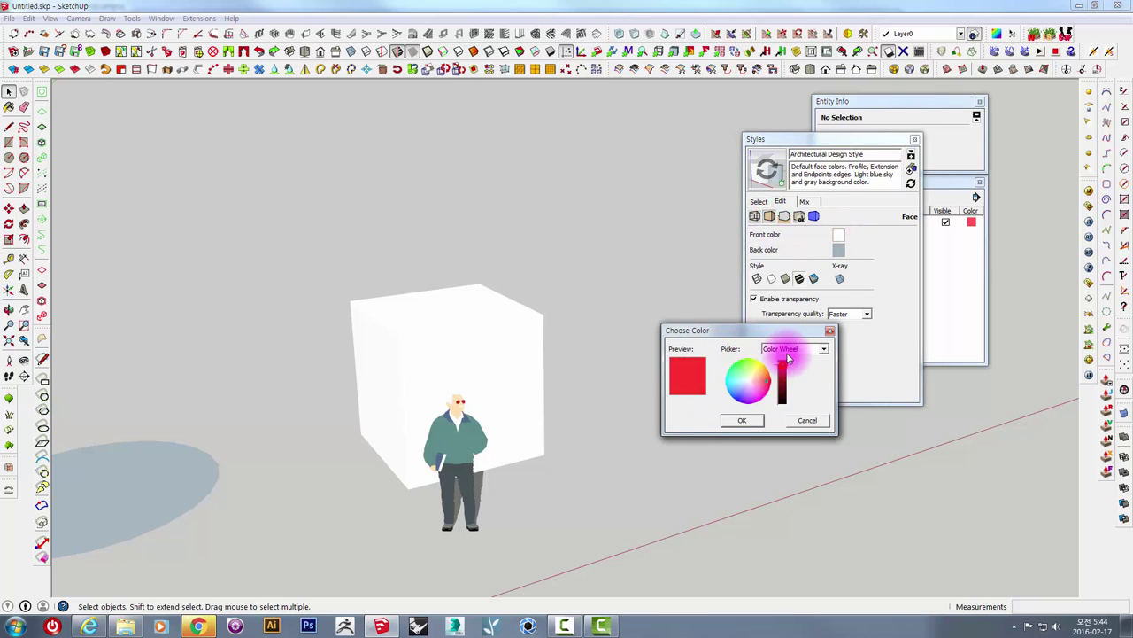
left_click(742, 420)
mouse_move(640, 413)
middle_mouse_down()
mouse_move(626, 339)
mouse_move(670, 313)
mouse_move(746, 311)
mouse_move(665, 420)
mouse_move(504, 497)
mouse_move(397, 488)
mouse_move(387, 405)
middle_mouse_up()
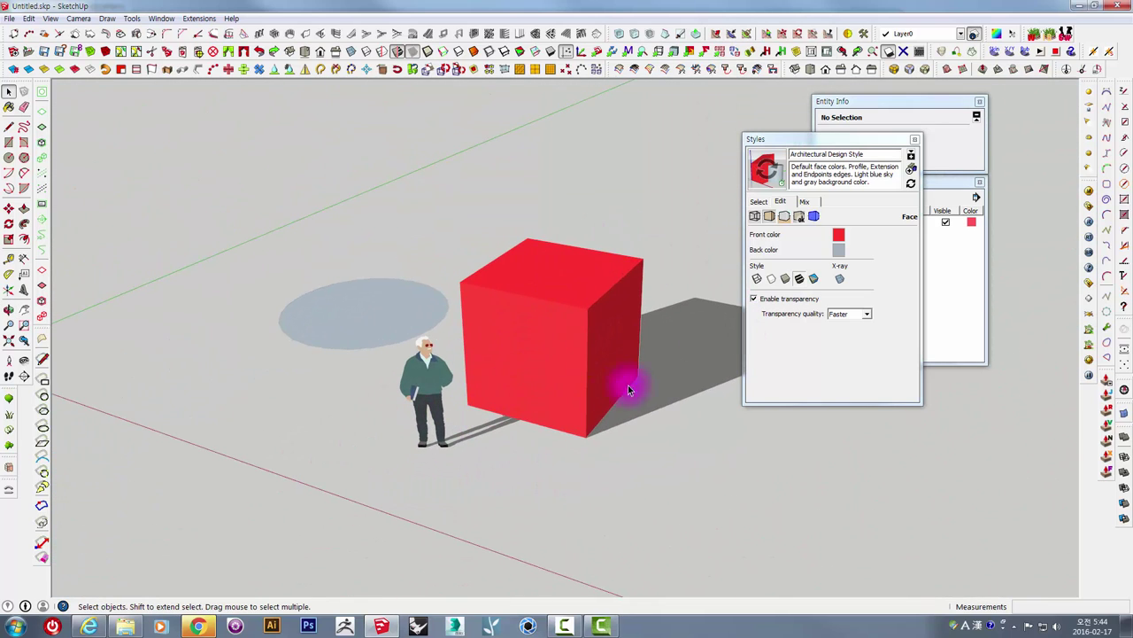
mouse_move(640, 251)
middle_mouse_down()
mouse_move(708, 304)
mouse_move(882, 284)
mouse_move(767, 341)
mouse_move(673, 271)
mouse_move(549, 298)
mouse_move(784, 183)
middle_mouse_up()
- Browse the Select, Edit and Mix tabs, then close the Styles panel
left_click(759, 202)
left_click(780, 202)
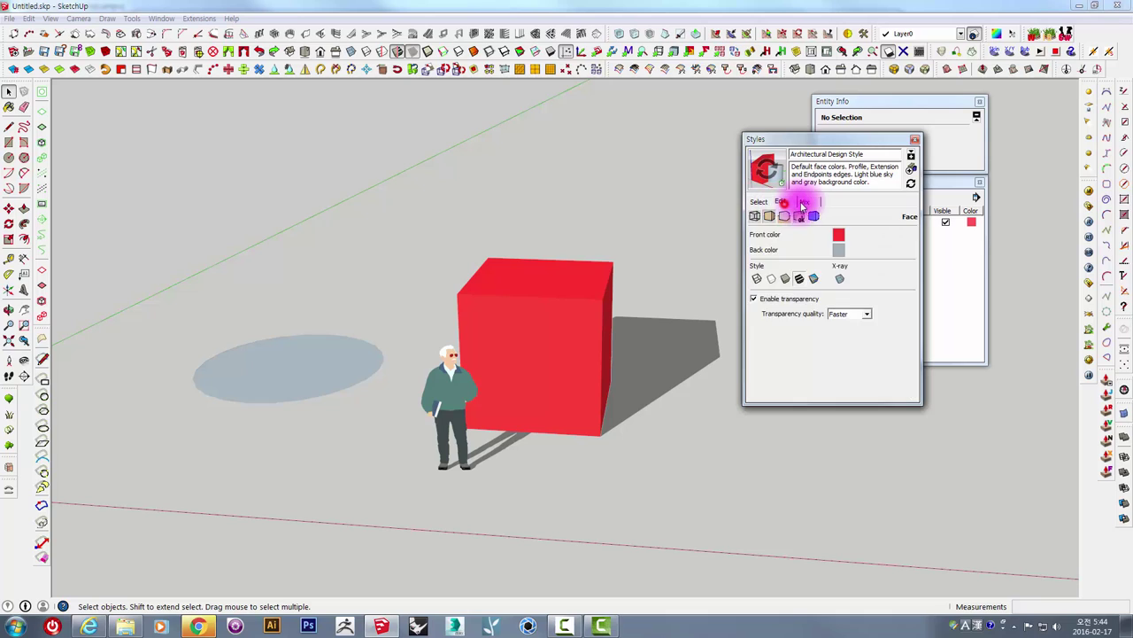
left_click(805, 201)
left_click(760, 202)
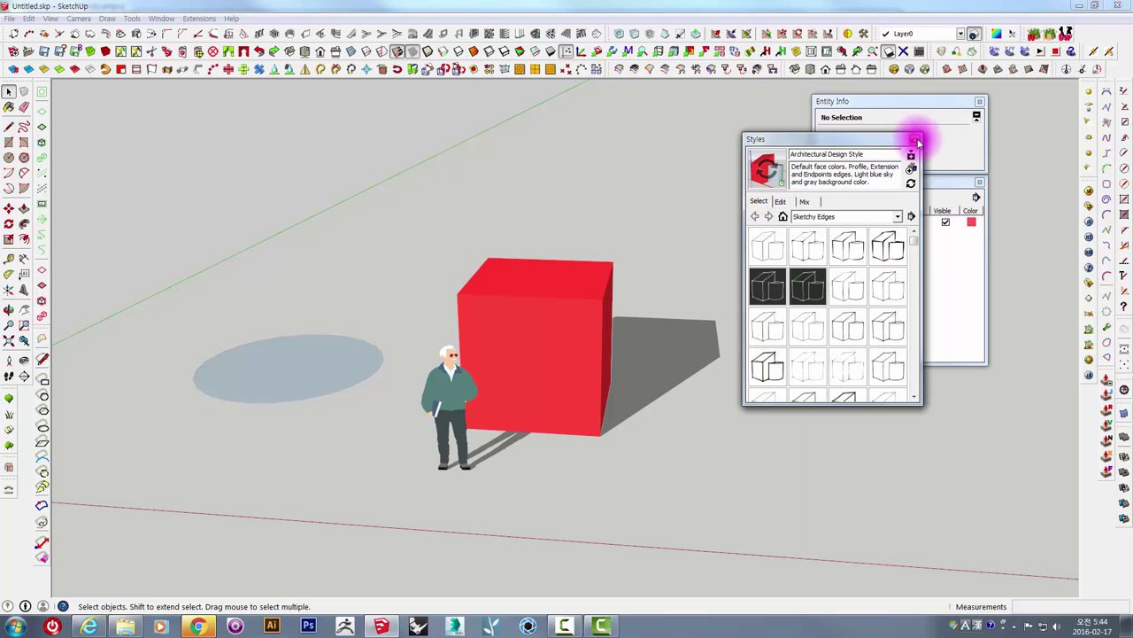
left_click(915, 140)
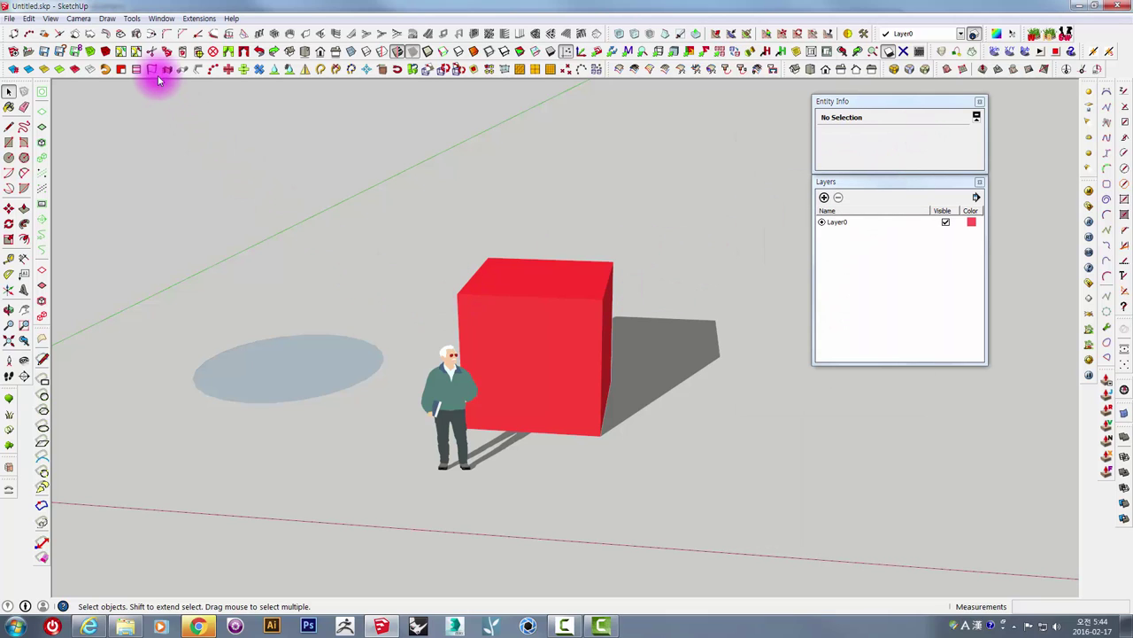
- Check Receive Shadows for the cube group, then orbit and zoom out
middle_click_drag(422, 280, 471, 273)
left_click(506, 304)
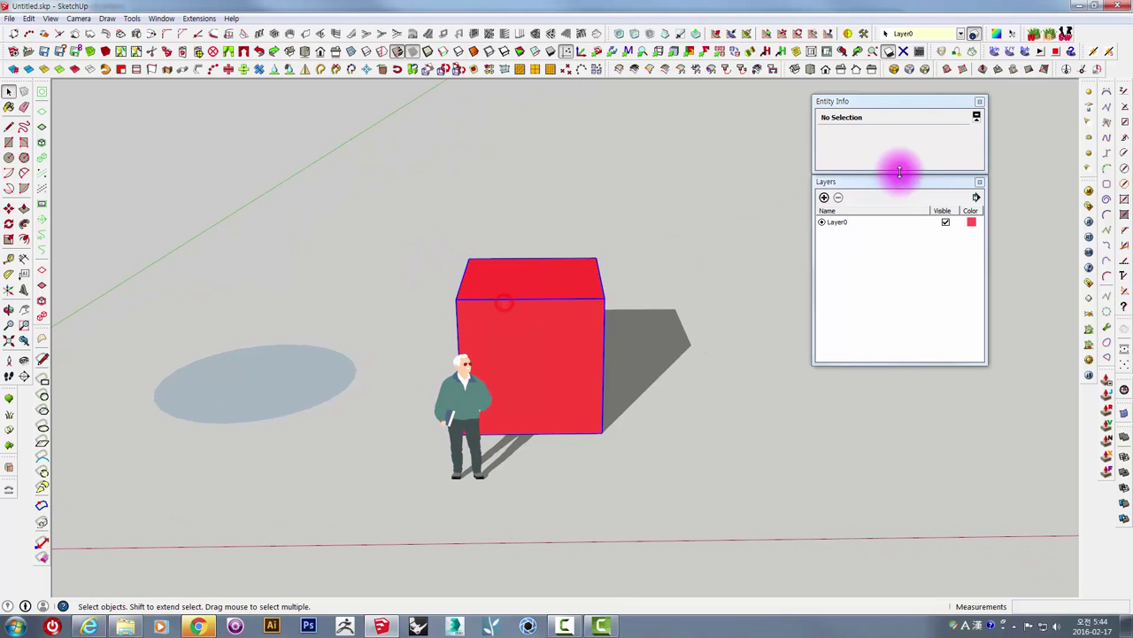
left_click(886, 201)
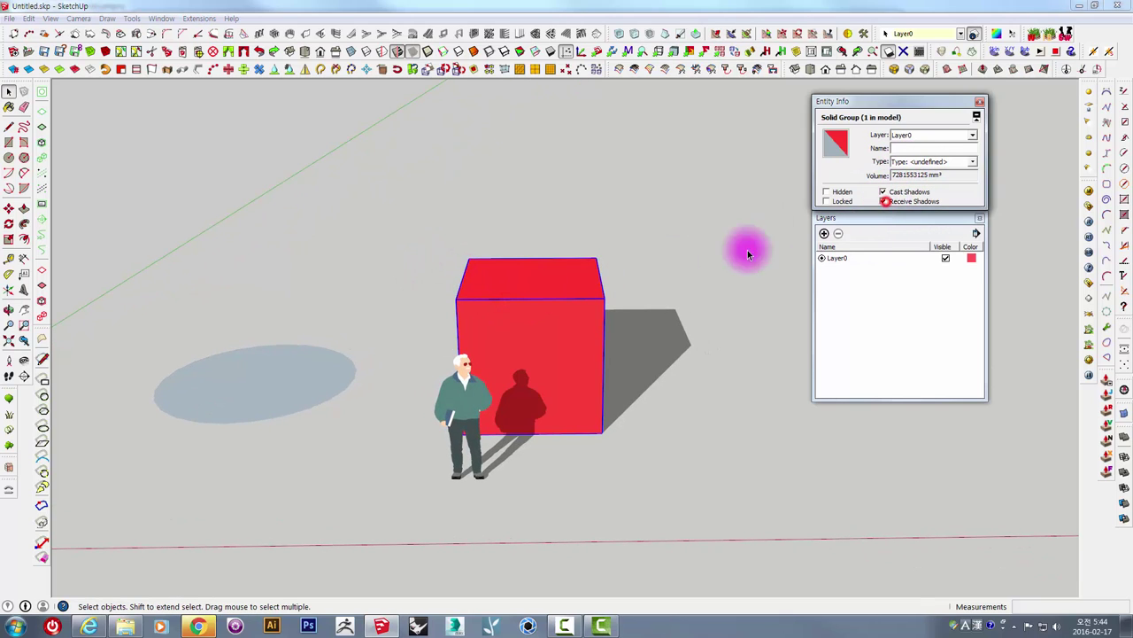
mouse_move(614, 313)
middle_mouse_down()
mouse_move(514, 351)
mouse_move(642, 324)
middle_mouse_up()
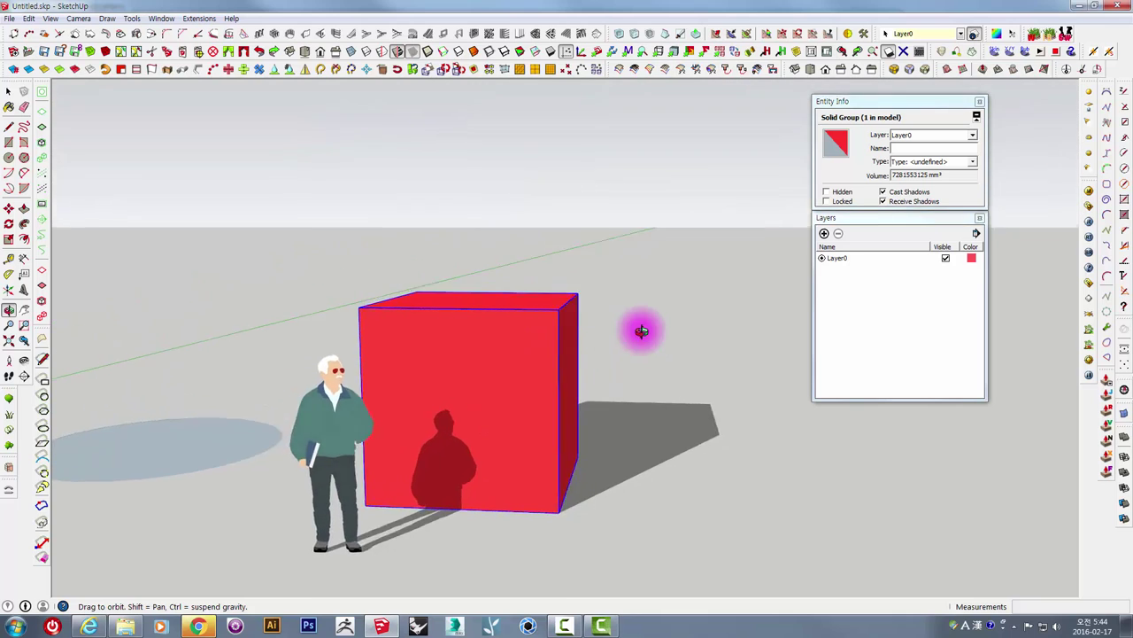
scroll(622, 359, "down", 2)
scroll(622, 360, "down", 1)
scroll(380, 291, "down", 1)
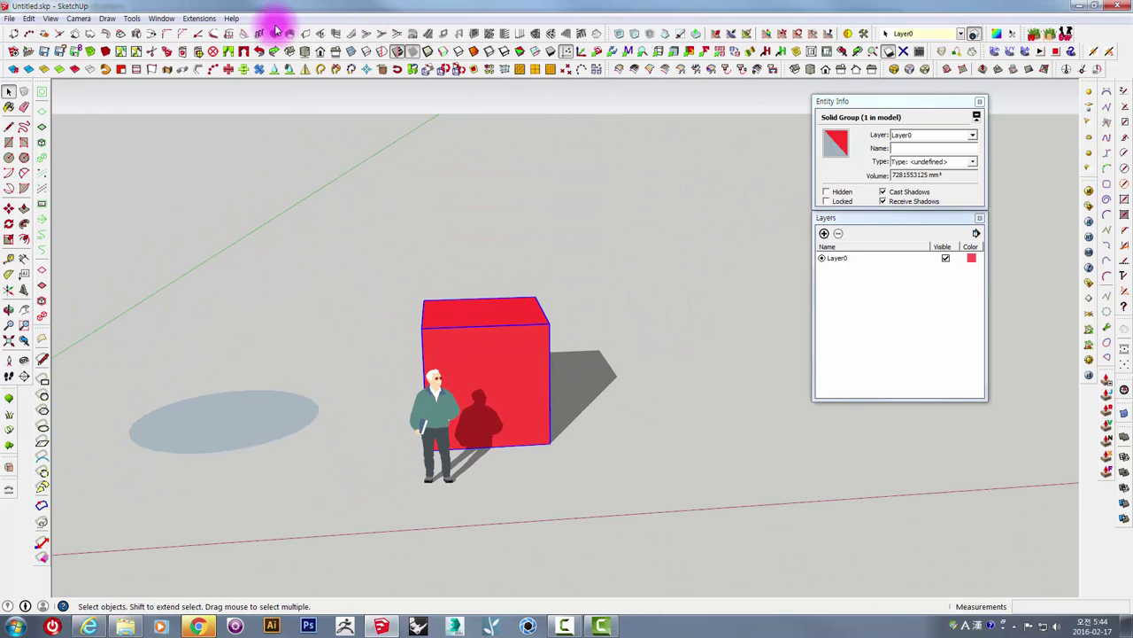
- Reopen Styles, switch the face style to Wireframe and view the edge settings
left_click(161, 18)
left_click(108, 90)
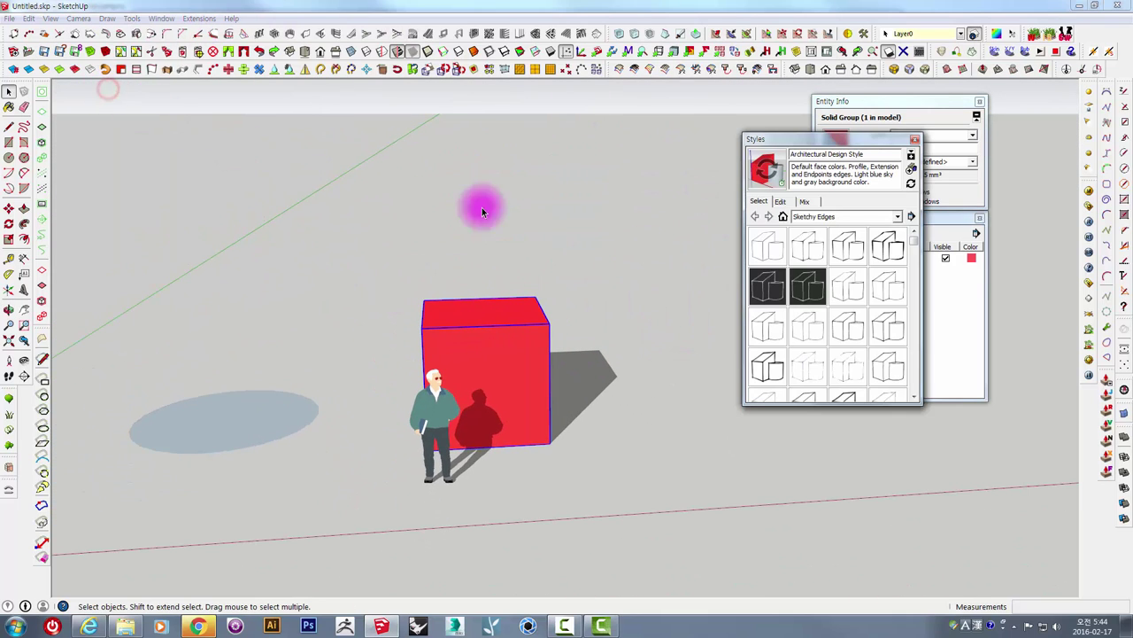
left_click(780, 202)
left_click(761, 282)
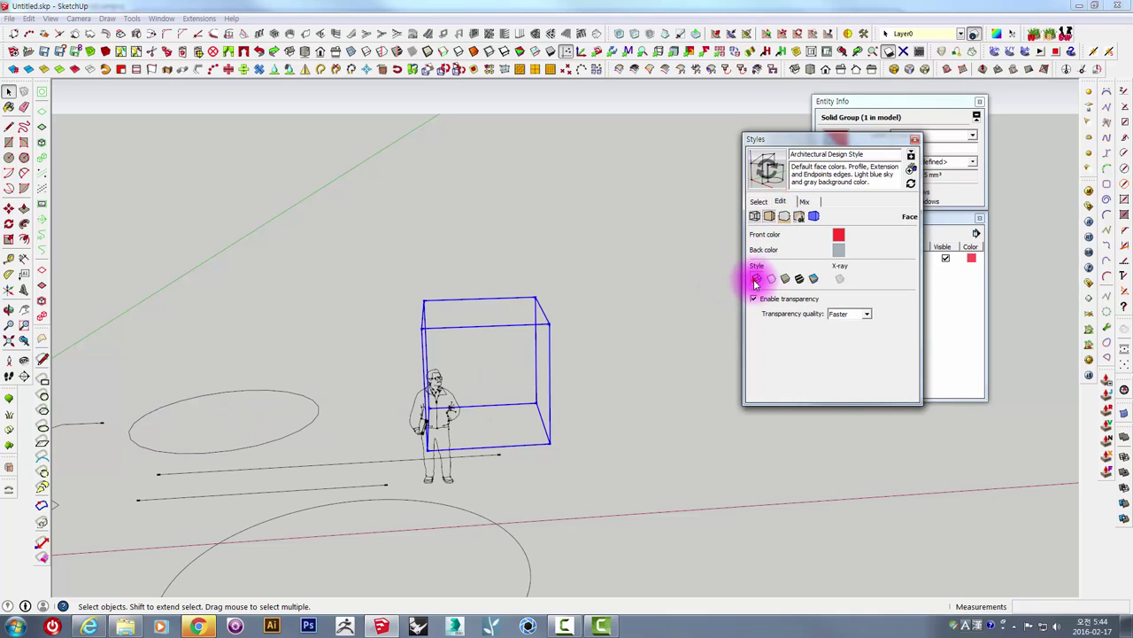
left_click(755, 216)
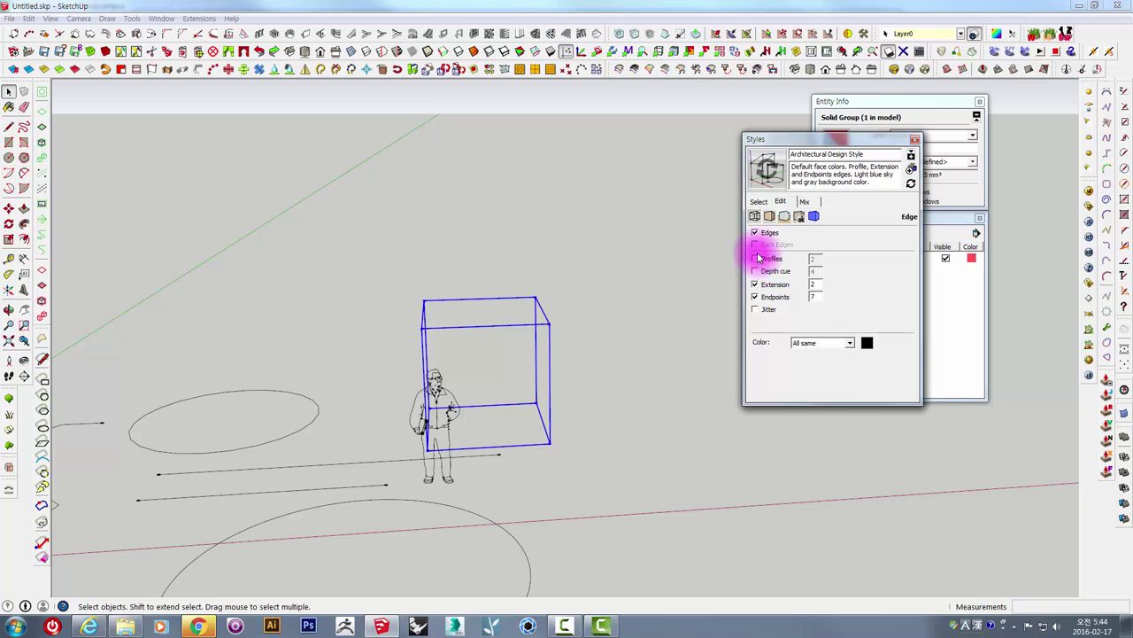
middle_click_drag(678, 313, 756, 234)
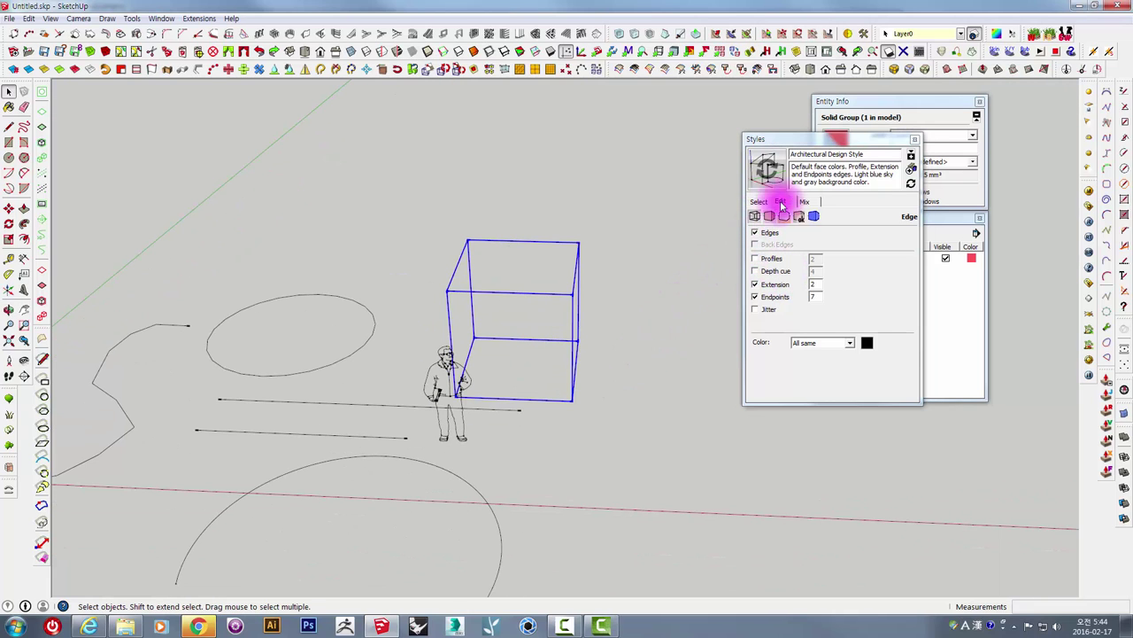
- Apply the Architectural Design Style from the In Model styles collection
left_click(759, 206)
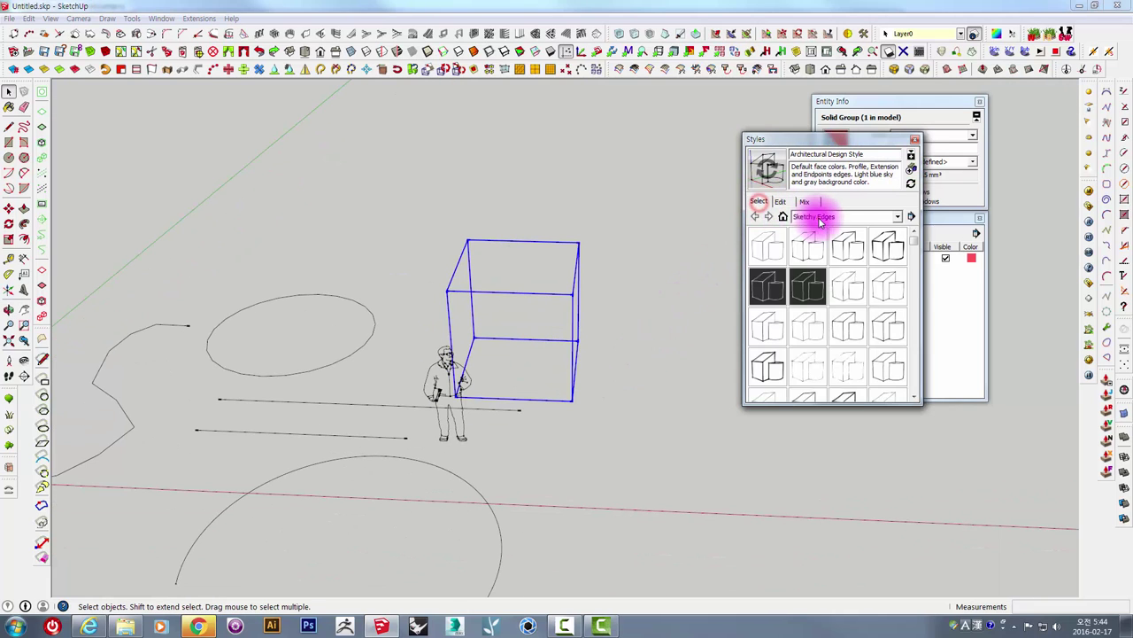
left_click(823, 218)
left_click(817, 221)
left_click(777, 252)
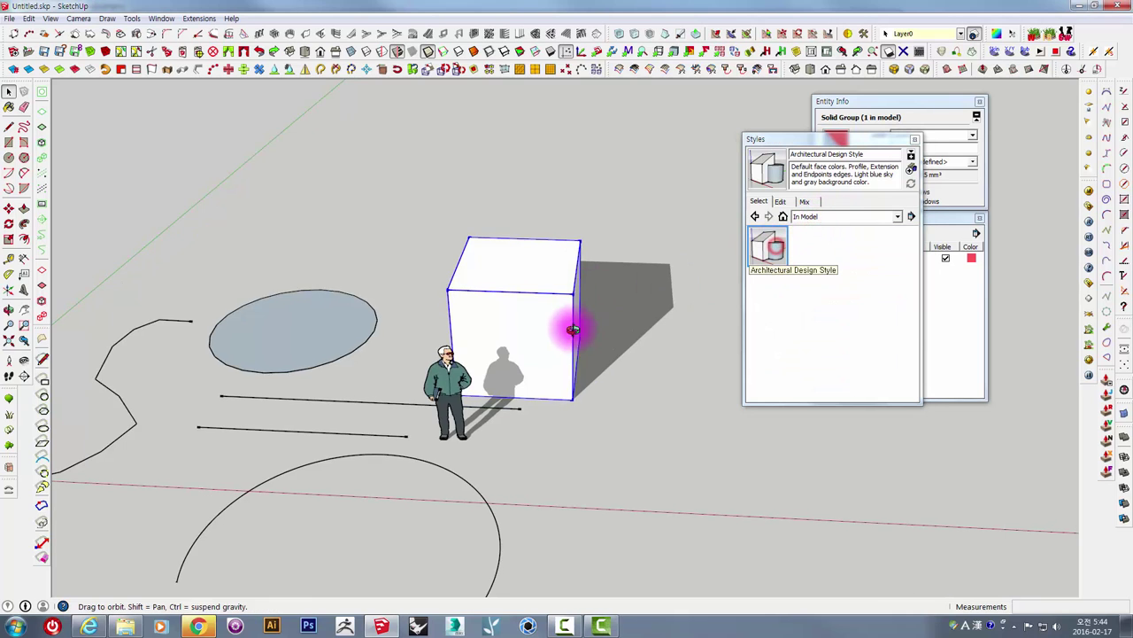
- Close the Styles panel and orbit around the white-faced model
middle_click_drag(614, 313, 602, 299)
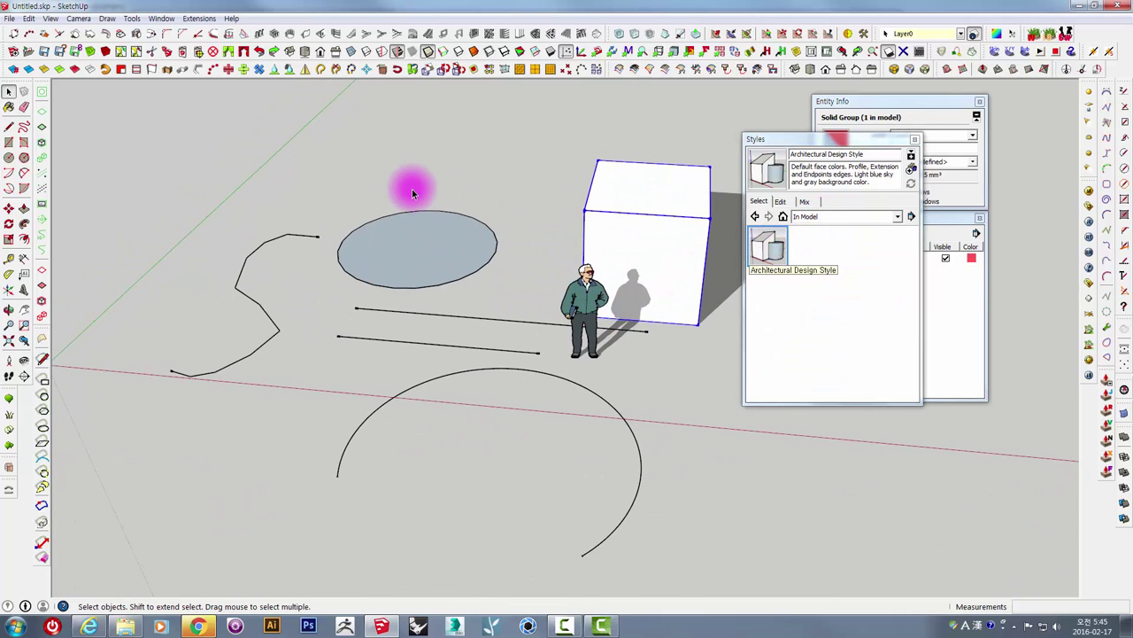
left_click(916, 140)
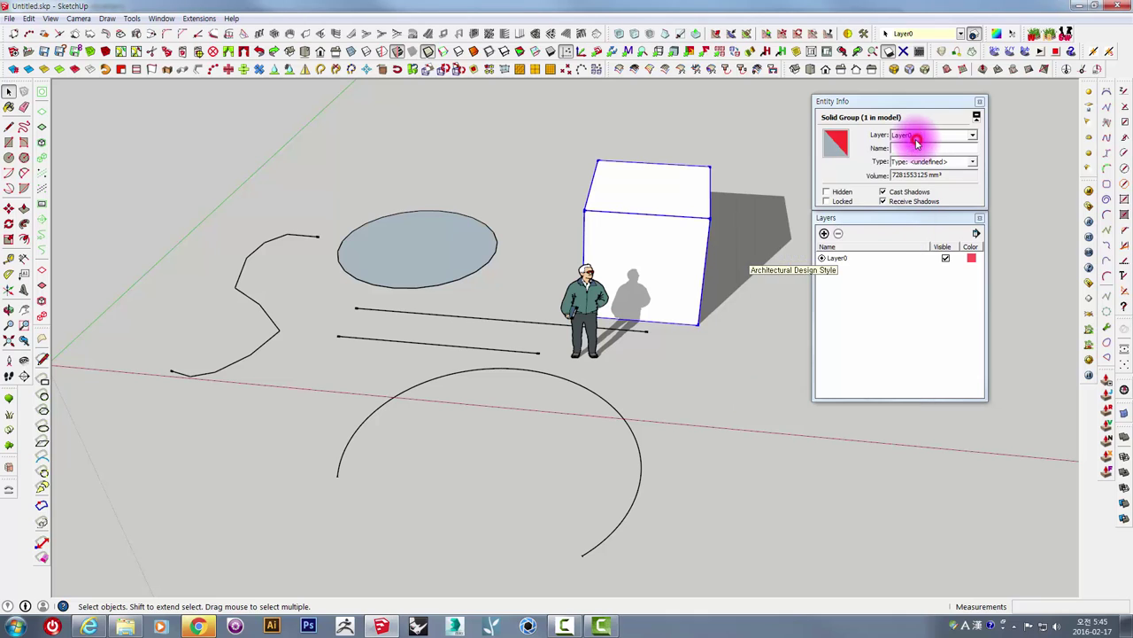
middle_click_drag(723, 319, 777, 301)
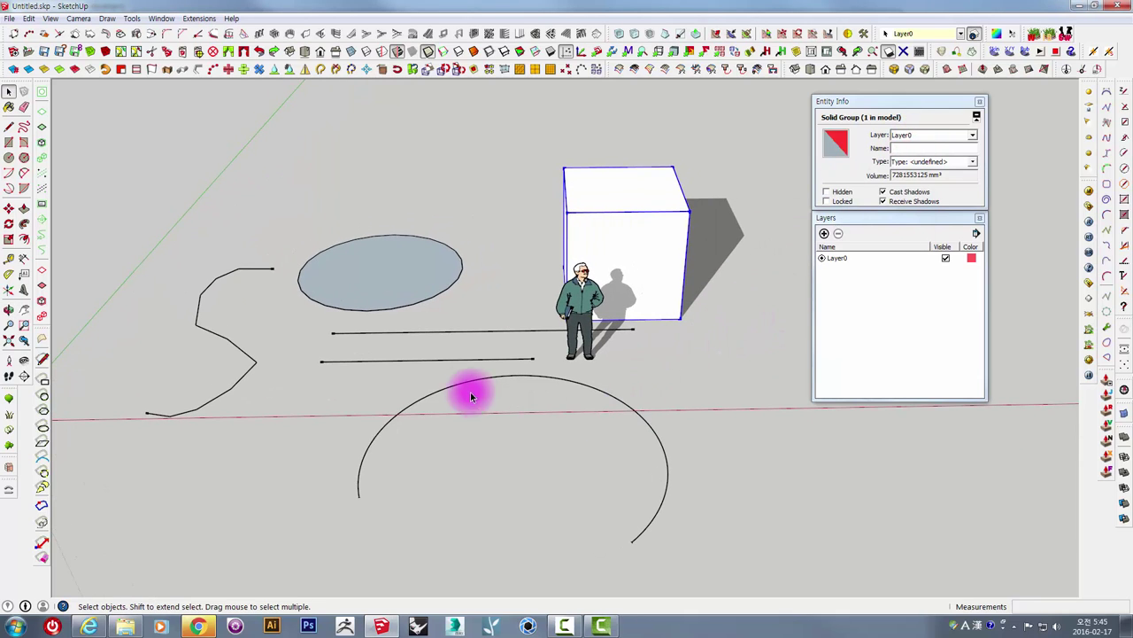